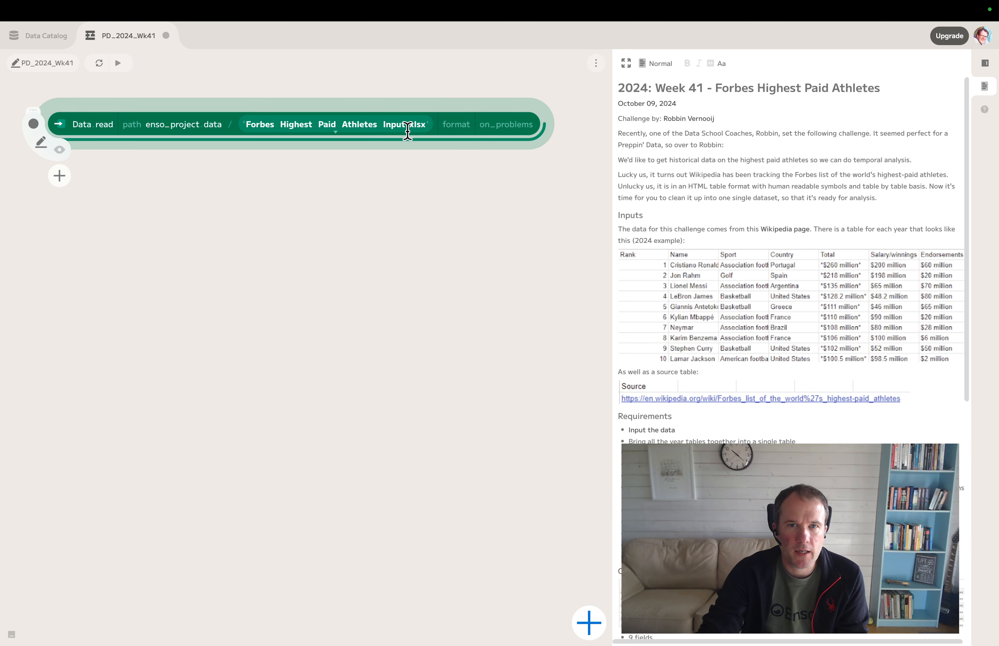
Step: Preview the Excel workbook's list of sheets and review the challenge requirements in the notes
{"action": "left_click", "coordinate": [60, 151]}
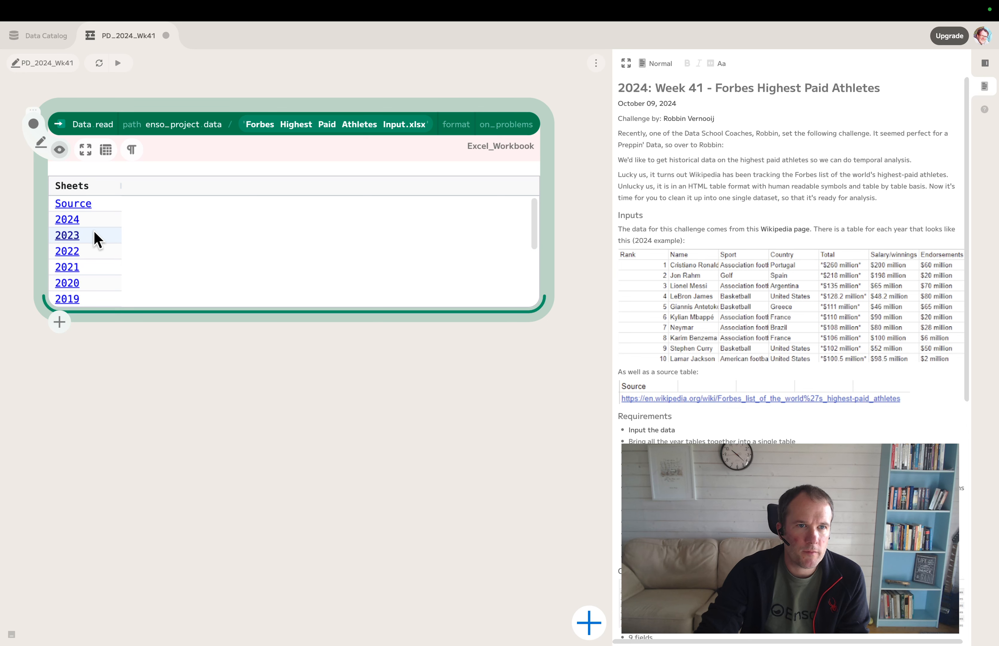
{"action": "scroll", "coordinate": [97, 239], "scroll_direction": "down", "scroll_amount": 3}
{"action": "scroll", "coordinate": [95, 257], "scroll_direction": "up", "scroll_amount": 3}
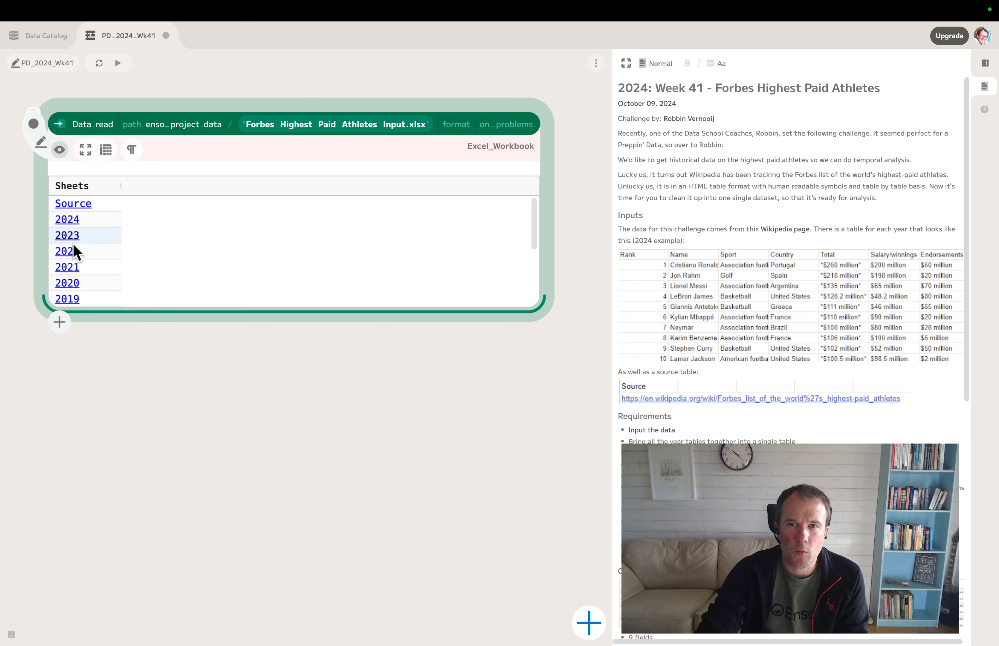
{"action": "scroll", "coordinate": [79, 229], "scroll_direction": "down", "scroll_amount": 3}
{"action": "scroll", "coordinate": [79, 226], "scroll_direction": "up", "scroll_amount": 3}
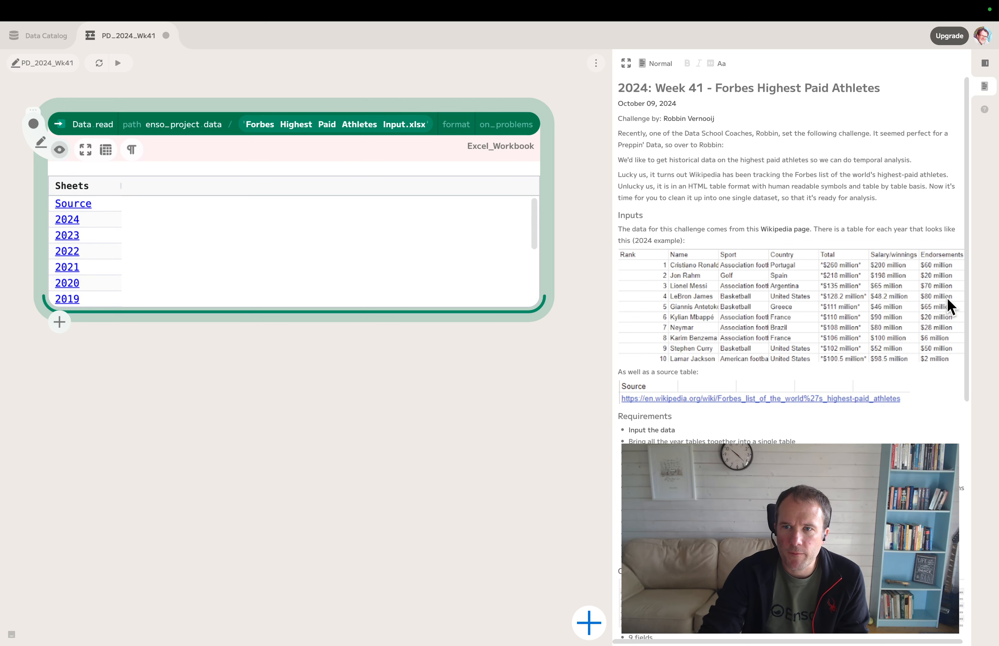
{"action": "left_click_drag", "start_coordinate": [967, 294], "coordinate": [968, 393]}
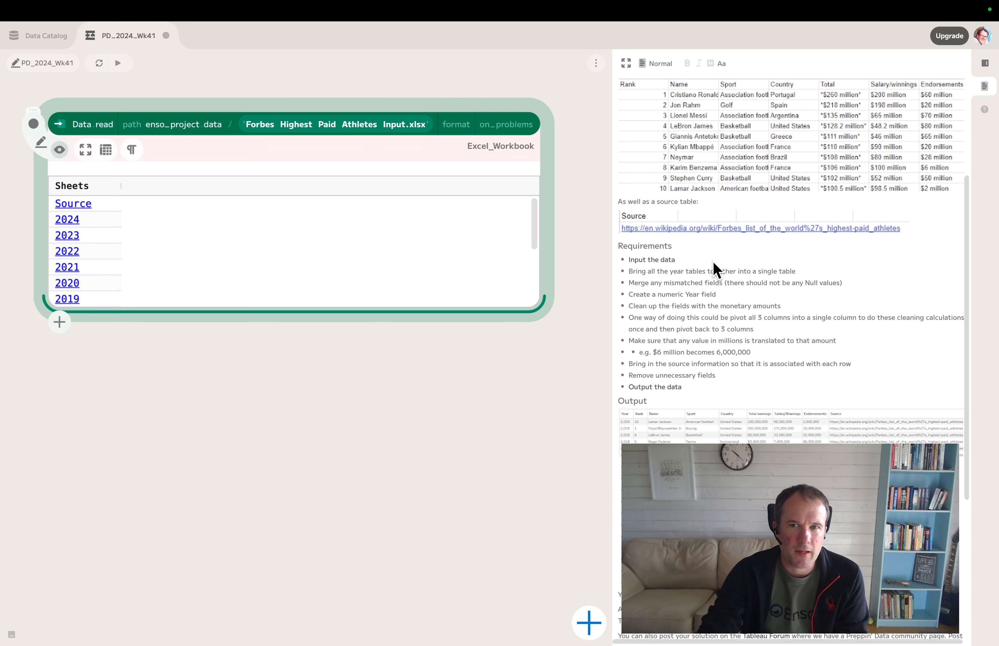
{"action": "left_click", "coordinate": [59, 150]}
Step: Add a read_many component after the workbook's Data read component and show its table in an enlarged preview
{"action": "left_click", "coordinate": [59, 174]}
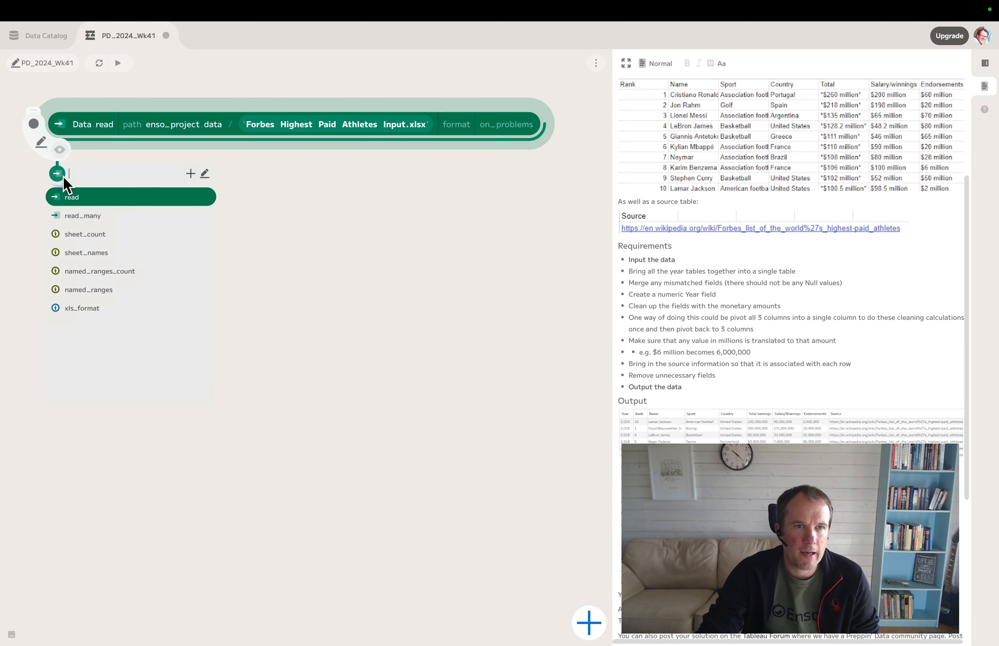
{"action": "left_click", "coordinate": [96, 223]}
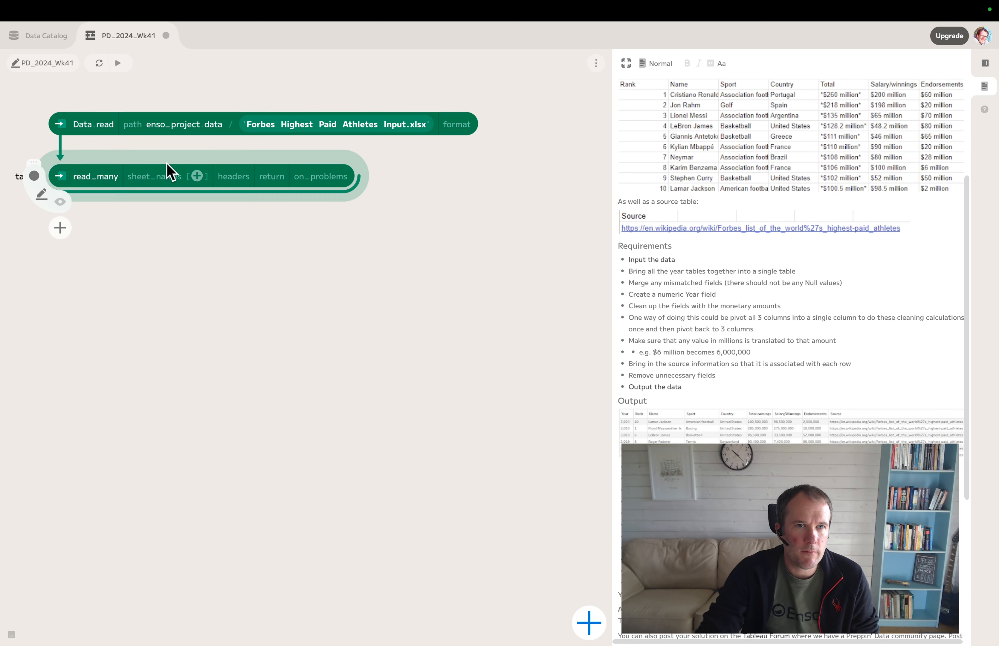
{"action": "left_click", "coordinate": [61, 203]}
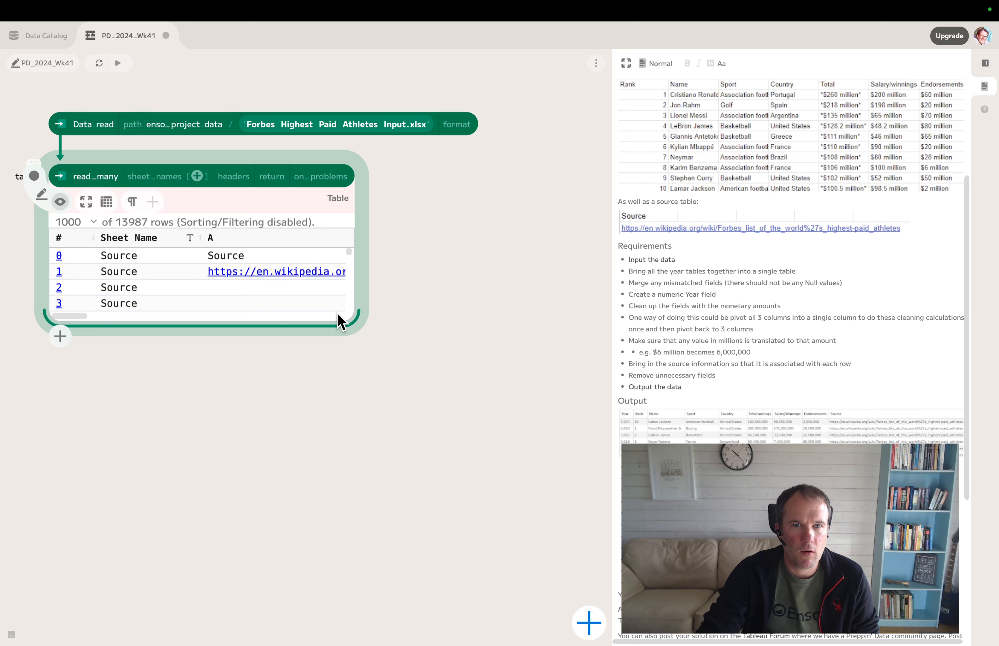
{"action": "left_click_drag", "start_coordinate": [349, 319], "coordinate": [554, 415]}
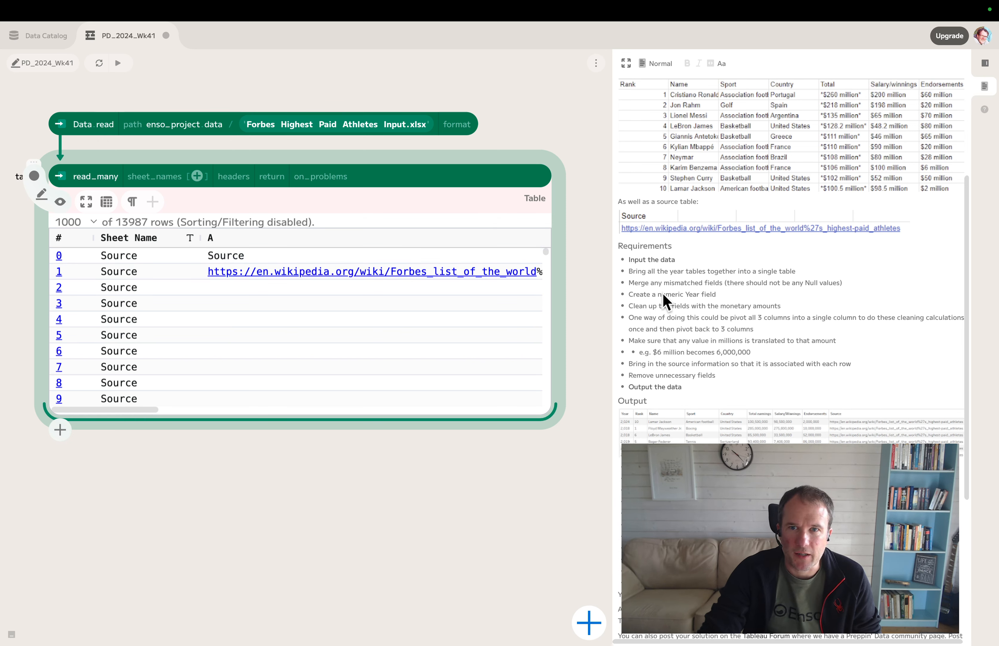
Step: Set read_many's sheet_names to 2024, 2023 and 2022, and close its preview
{"action": "left_click", "coordinate": [197, 176]}
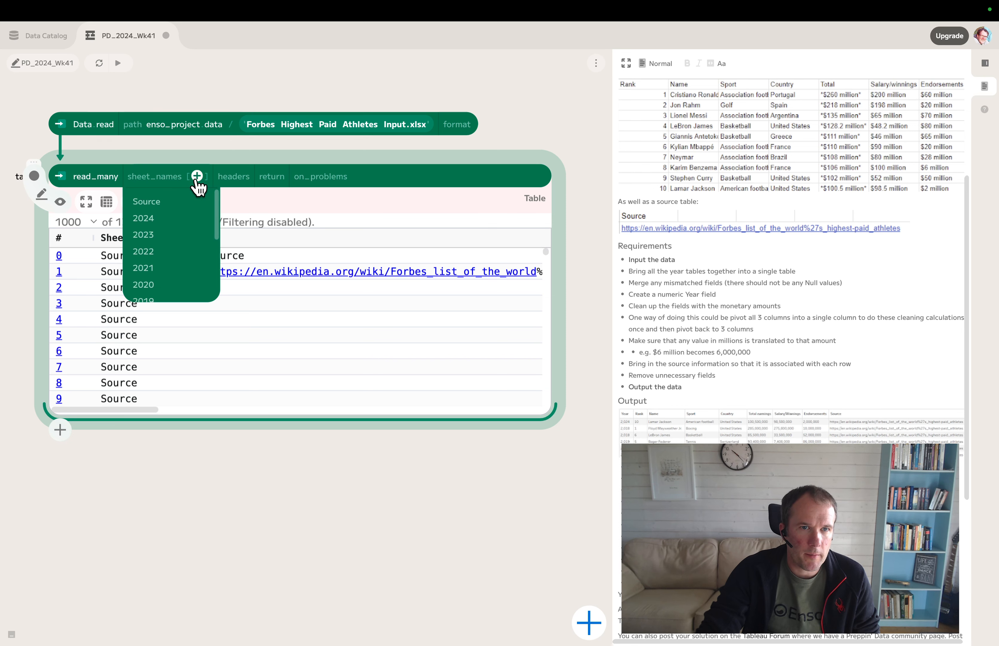
{"action": "scroll", "coordinate": [172, 252], "scroll_direction": "down", "scroll_amount": 3}
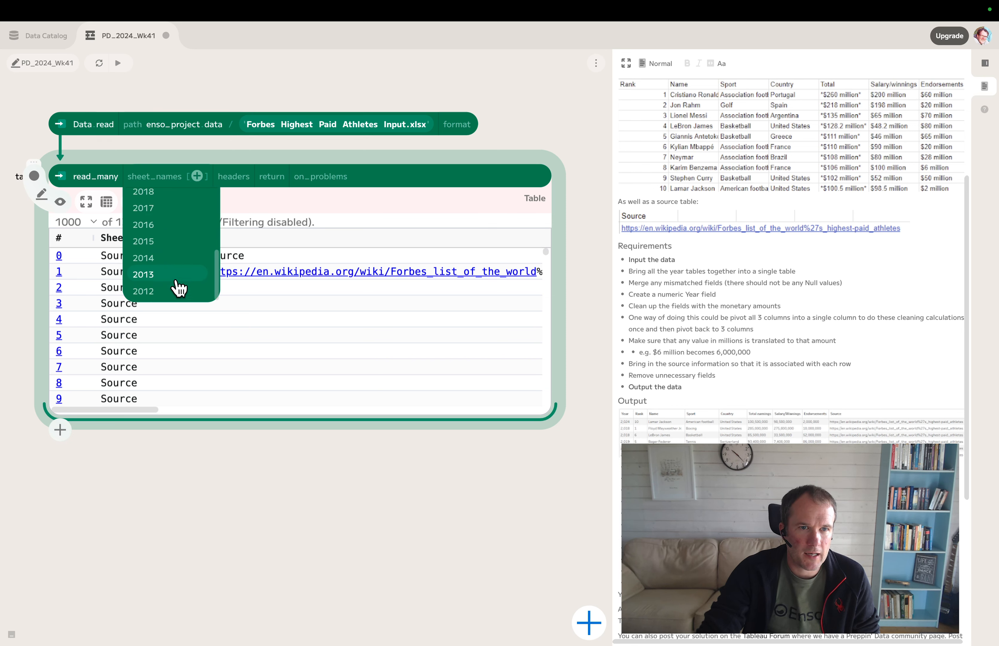
{"action": "scroll", "coordinate": [170, 260], "scroll_direction": "up", "scroll_amount": 5}
{"action": "left_click", "coordinate": [156, 220]}
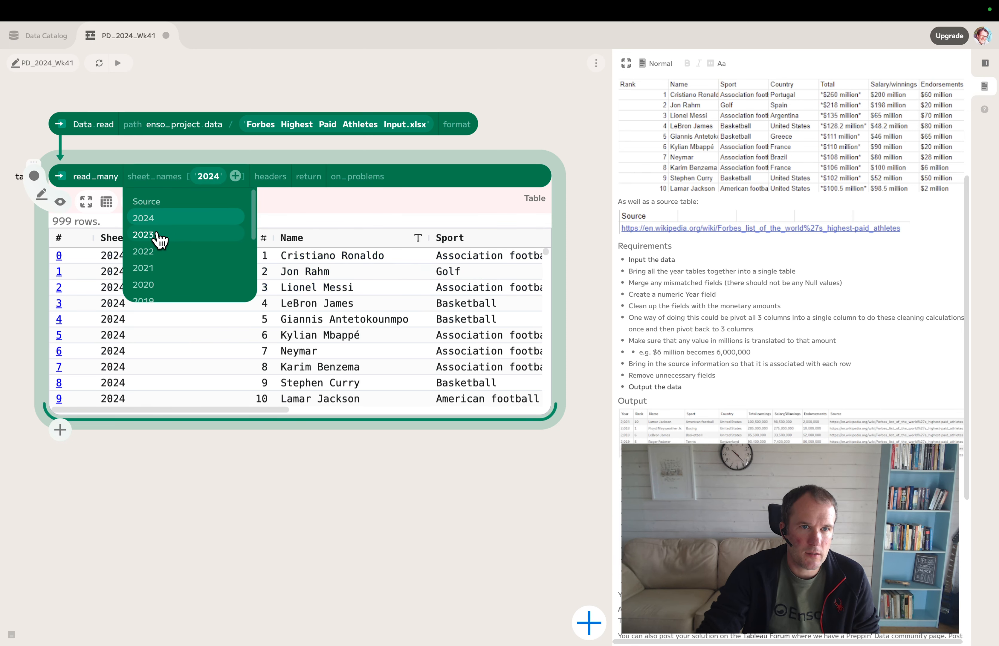
{"action": "left_click", "coordinate": [158, 235]}
{"action": "left_click", "coordinate": [158, 251]}
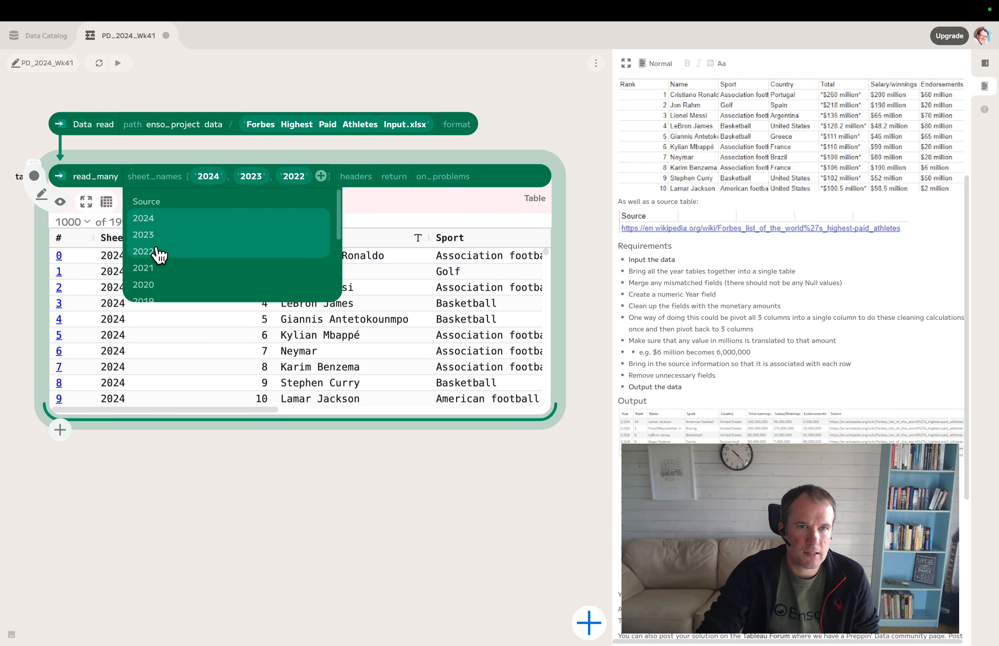
{"action": "left_click", "coordinate": [160, 157]}
{"action": "left_click", "coordinate": [60, 203]}
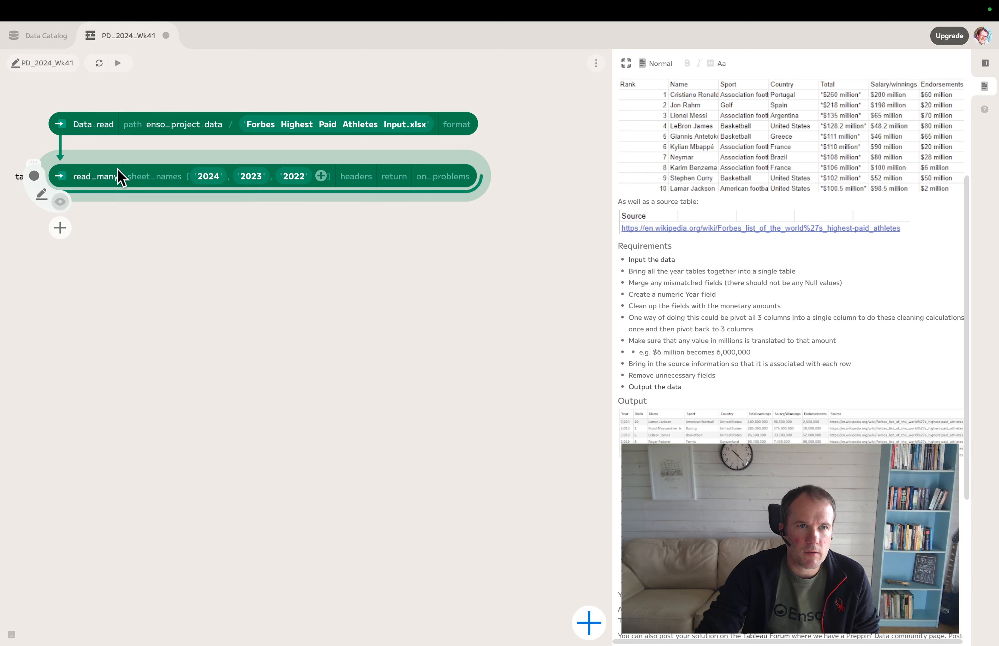
Step: Make room above read_many and add a sheet_names component branching from the workbook's Data read component
{"action": "left_click_drag", "start_coordinate": [131, 157], "coordinate": [136, 238]}
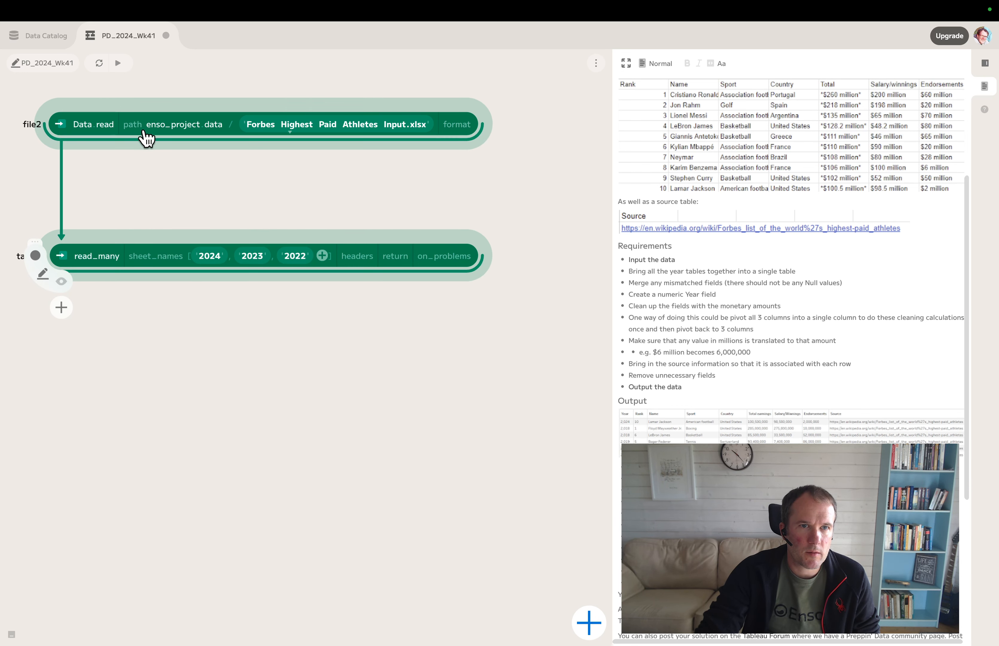
{"action": "left_click_drag", "start_coordinate": [144, 140], "coordinate": [146, 168]}
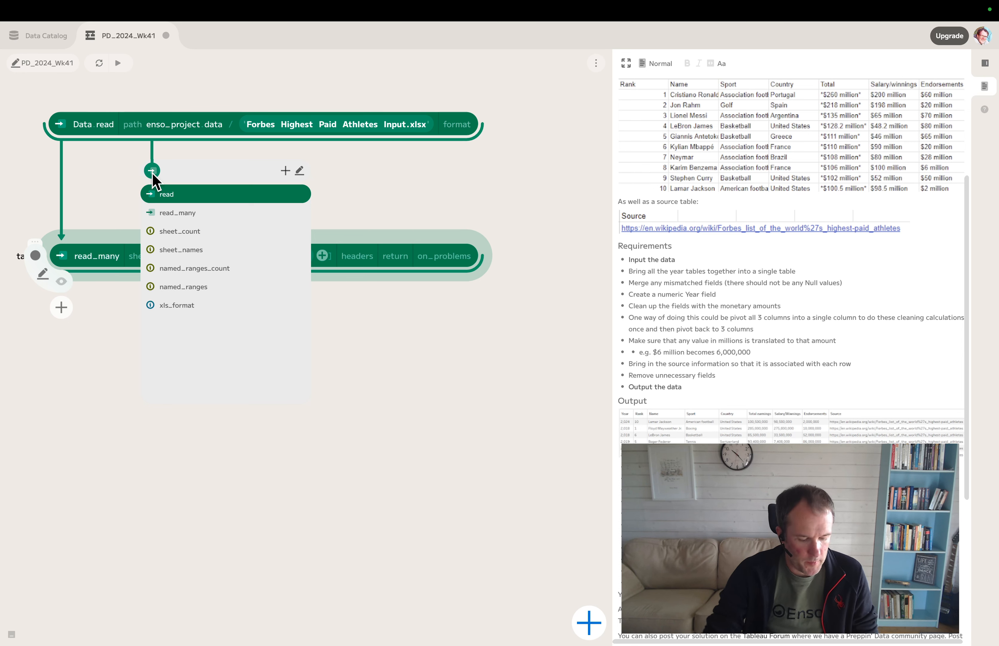
{"action": "type", "text": "sh"}
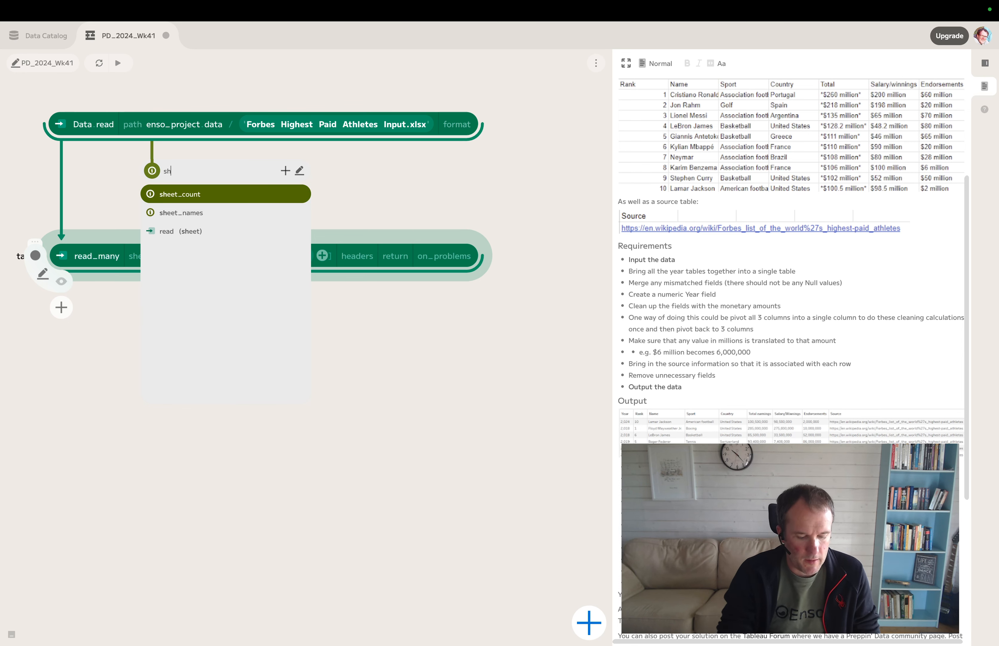
{"action": "left_click", "coordinate": [183, 214]}
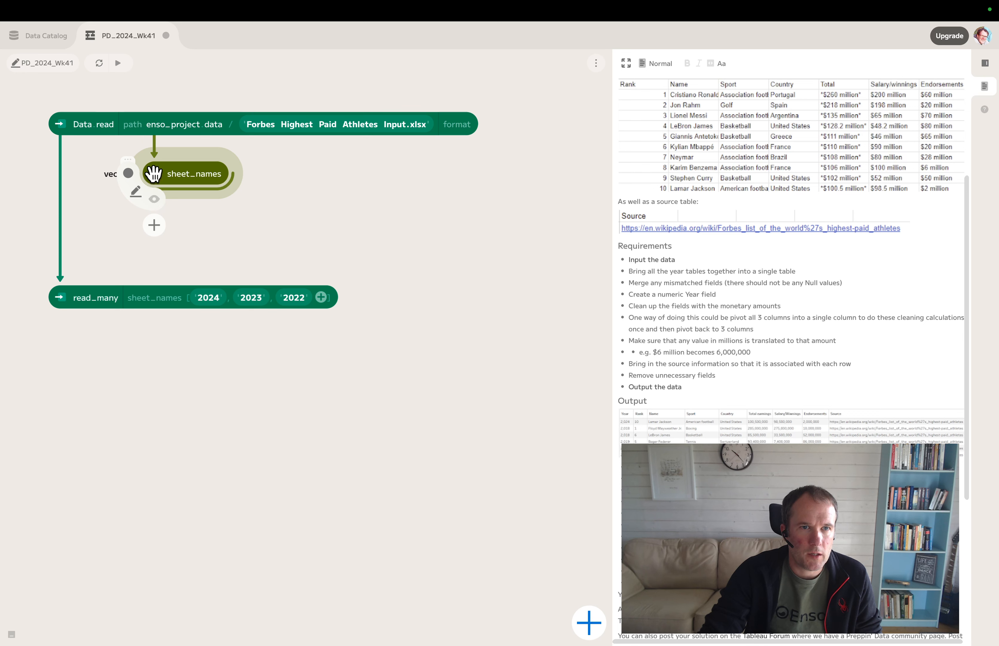
Step: Add a filter after sheet_names that keeps names Not Equal to the text "Source"
{"action": "left_click", "coordinate": [129, 229]}
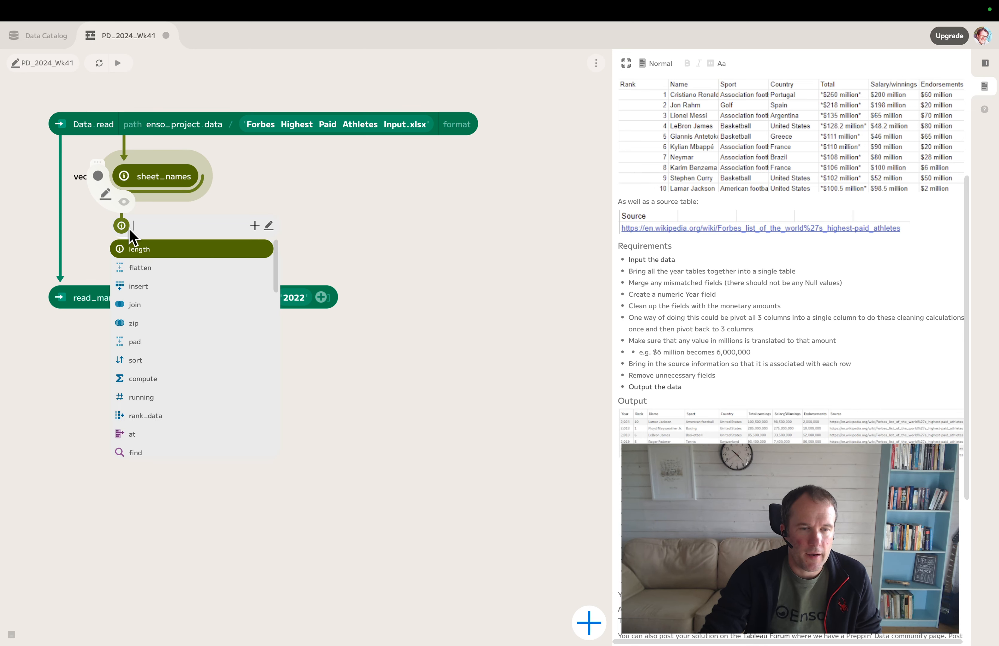
{"action": "type", "text": "fi"}
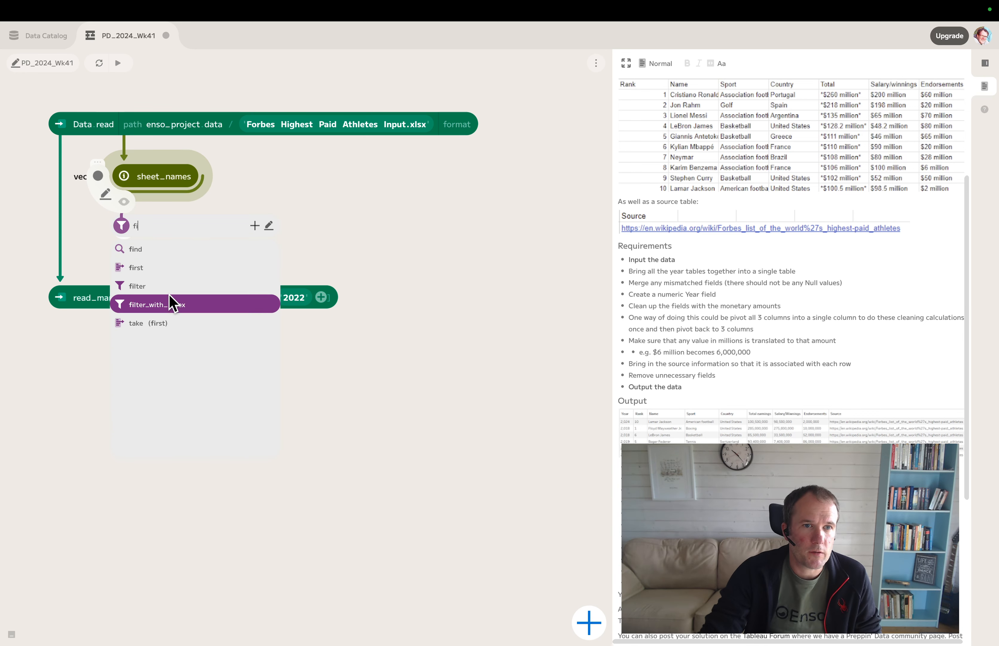
{"action": "left_click", "coordinate": [142, 294]}
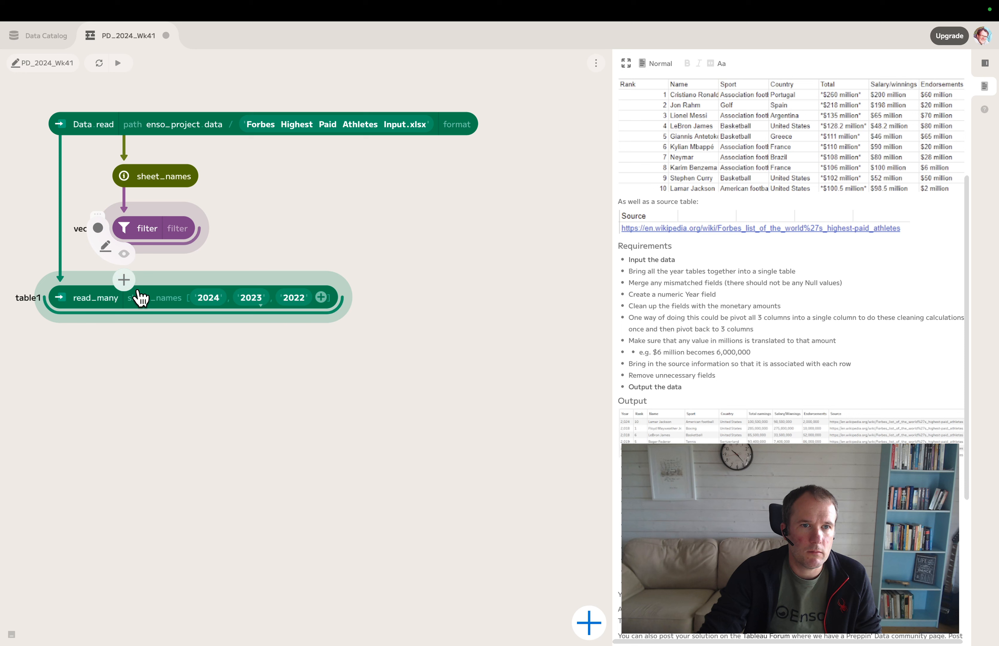
{"action": "left_click", "coordinate": [181, 230]}
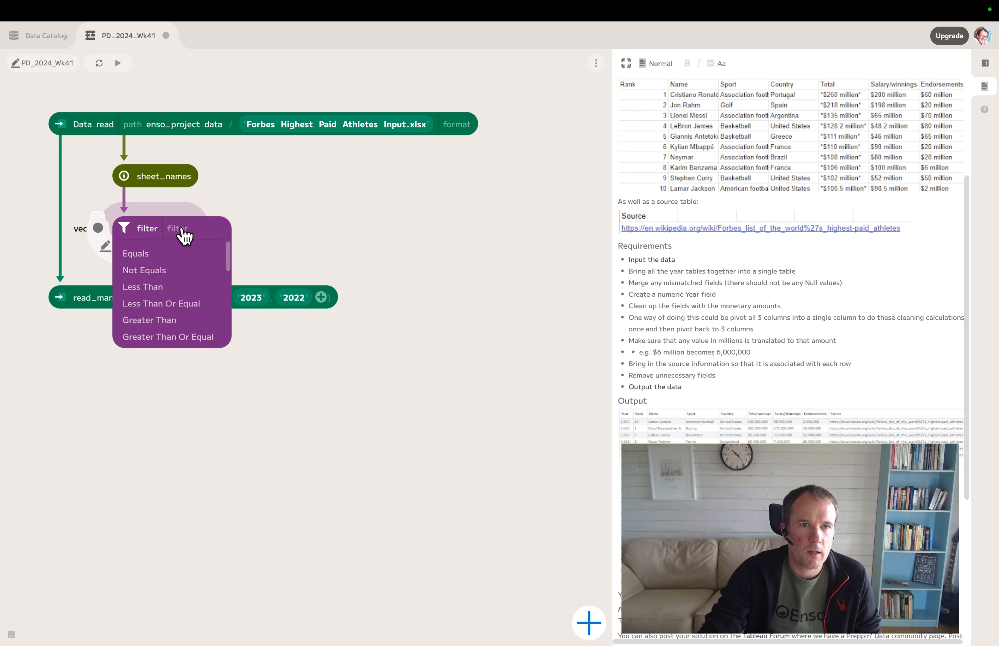
{"action": "left_click", "coordinate": [175, 256]}
{"action": "left_click", "coordinate": [203, 229]}
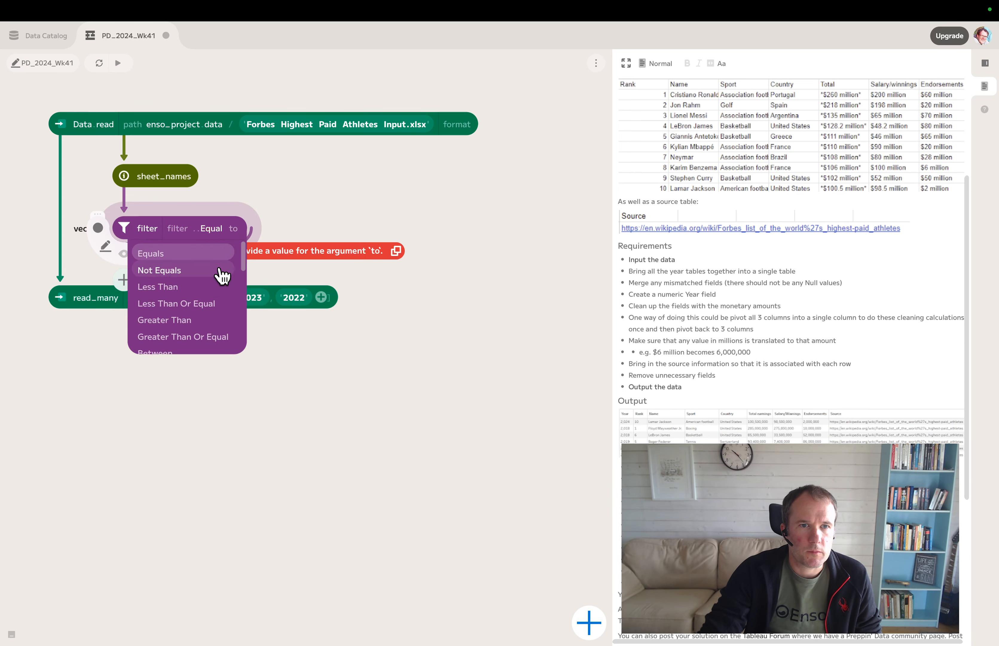
{"action": "left_click", "coordinate": [208, 273]}
{"action": "left_click", "coordinate": [254, 229]}
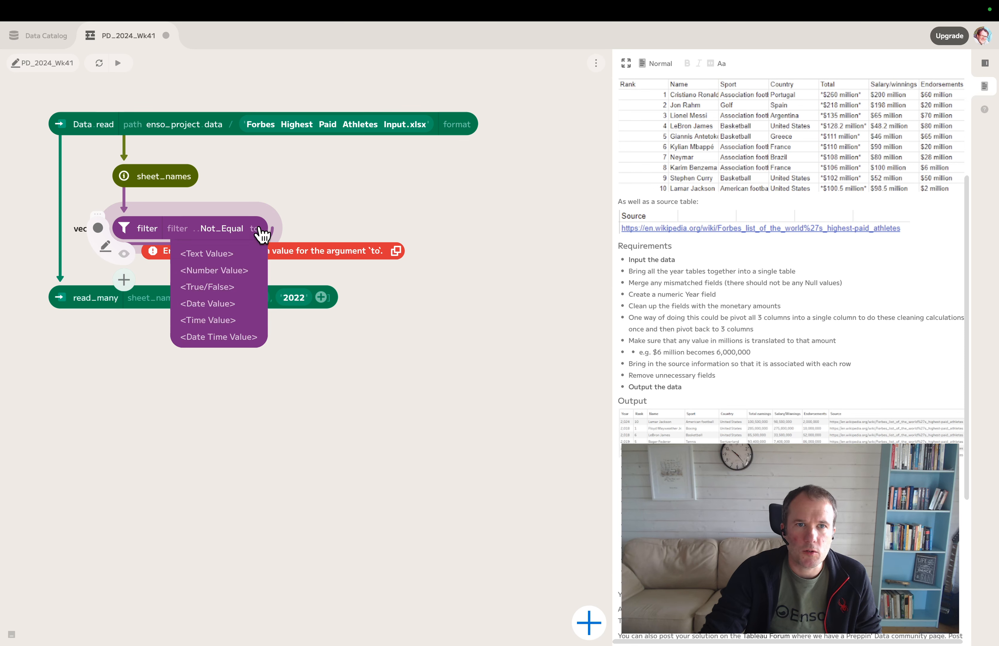
{"action": "left_click", "coordinate": [231, 255]}
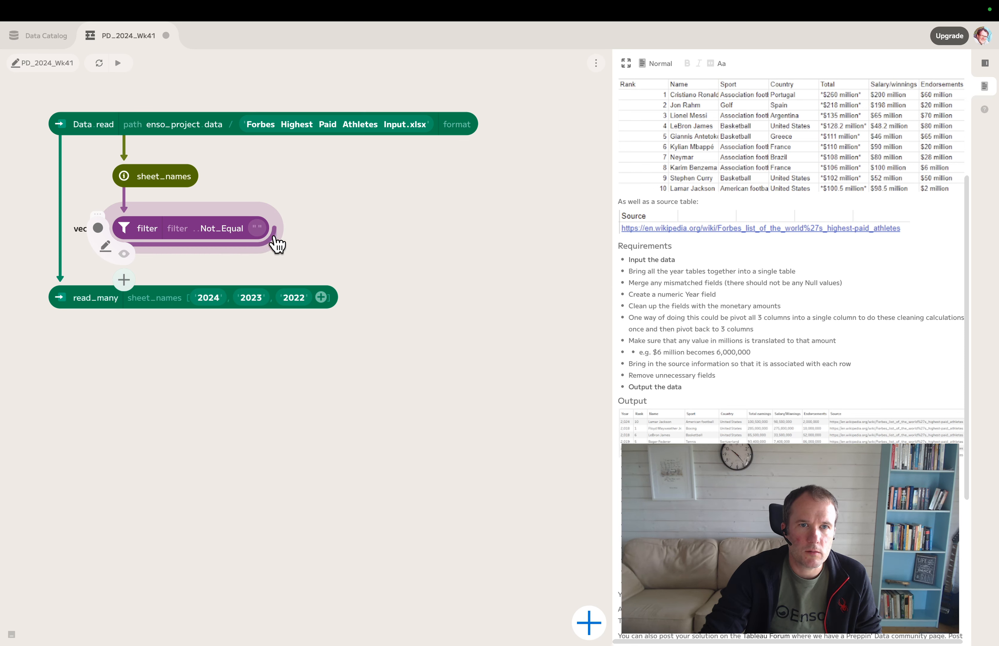
{"action": "left_click", "coordinate": [258, 229]}
{"action": "type", "text": "Source"}
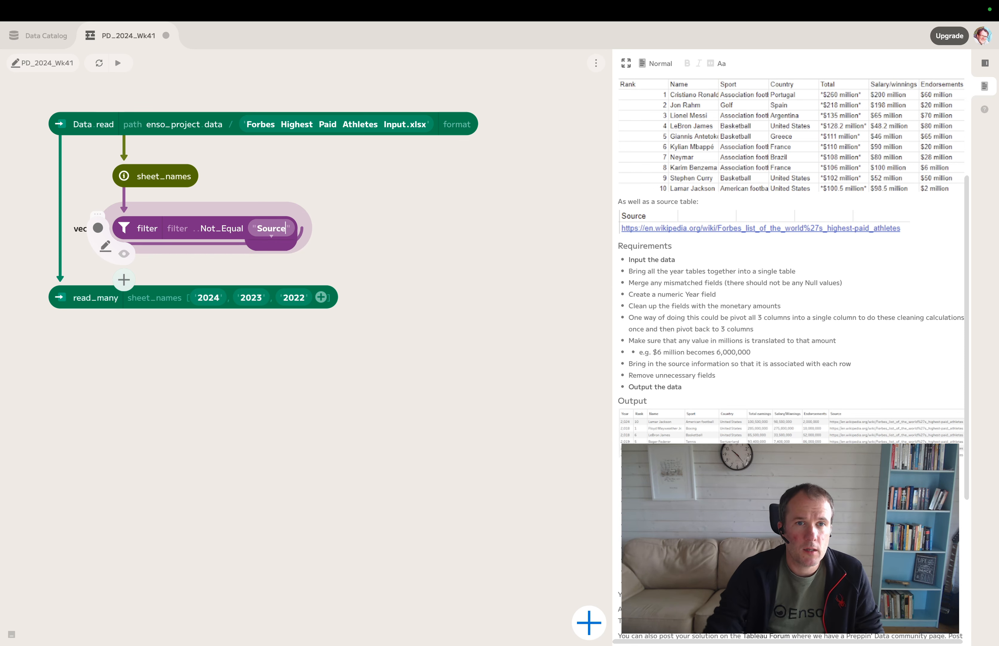
{"action": "key", "text": "Return"}
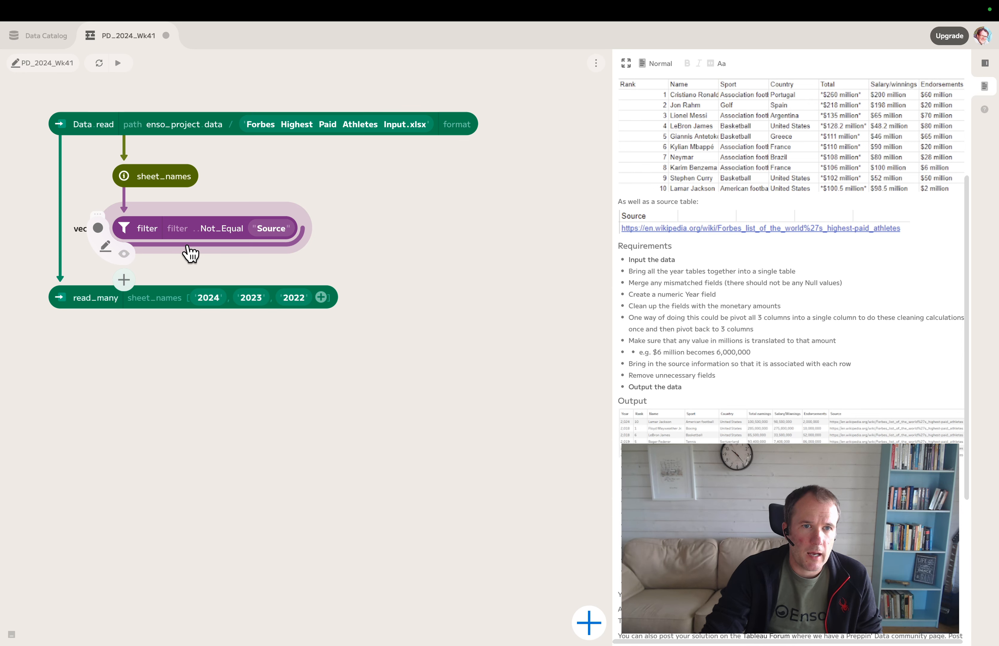
Step: Connect the filtered names to read_many's sheet_names argument, tidy the layout and check the combined table's rows
{"action": "left_click_drag", "start_coordinate": [189, 252], "coordinate": [168, 297]}
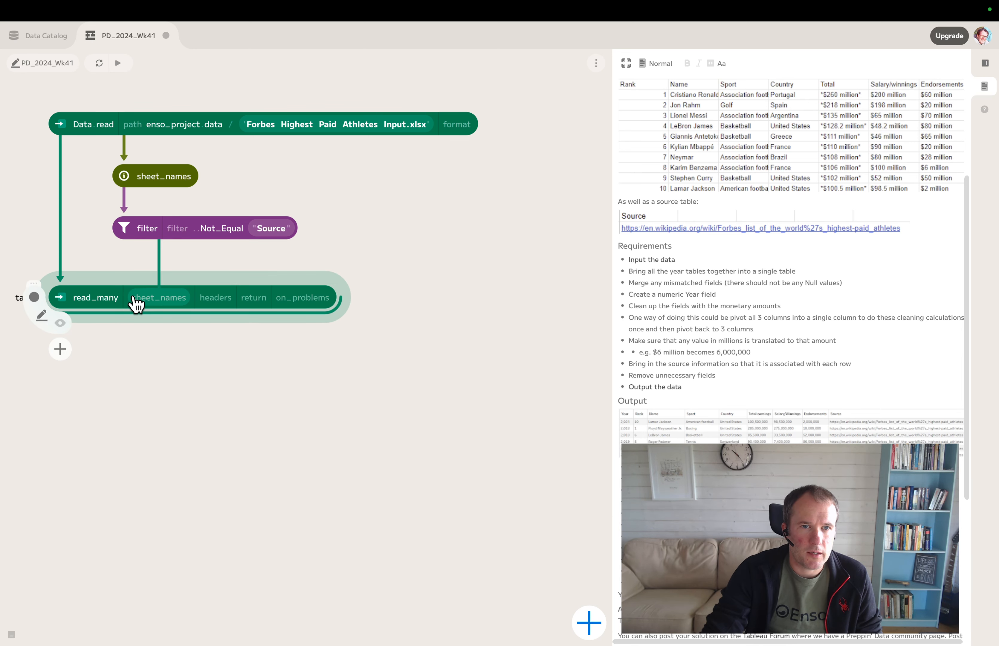
{"action": "left_click_drag", "start_coordinate": [103, 289], "coordinate": [104, 271]}
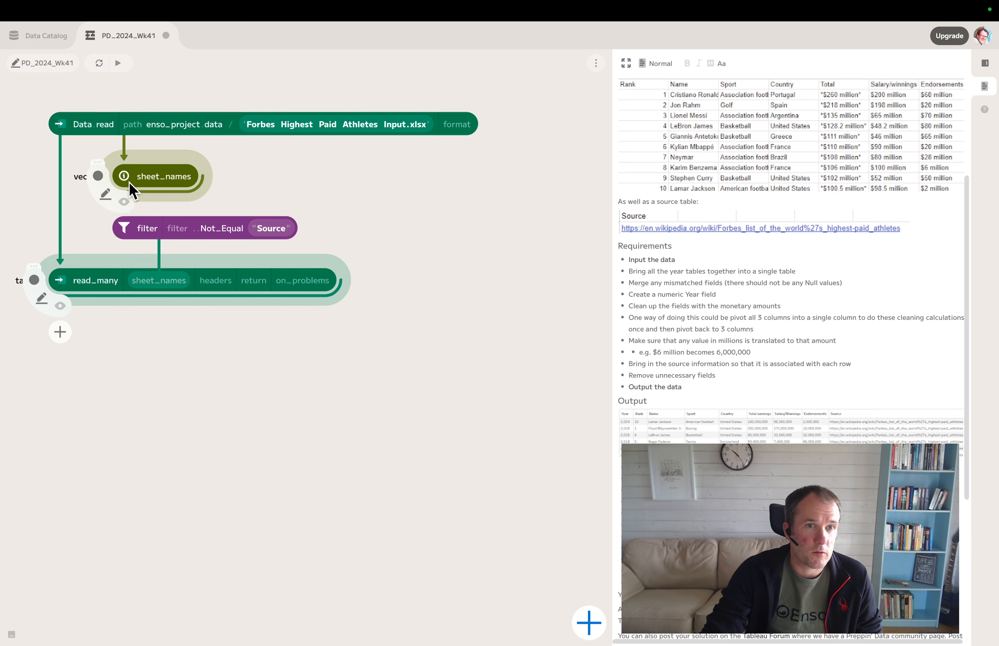
{"action": "left_click_drag", "start_coordinate": [126, 178], "coordinate": [123, 224]}
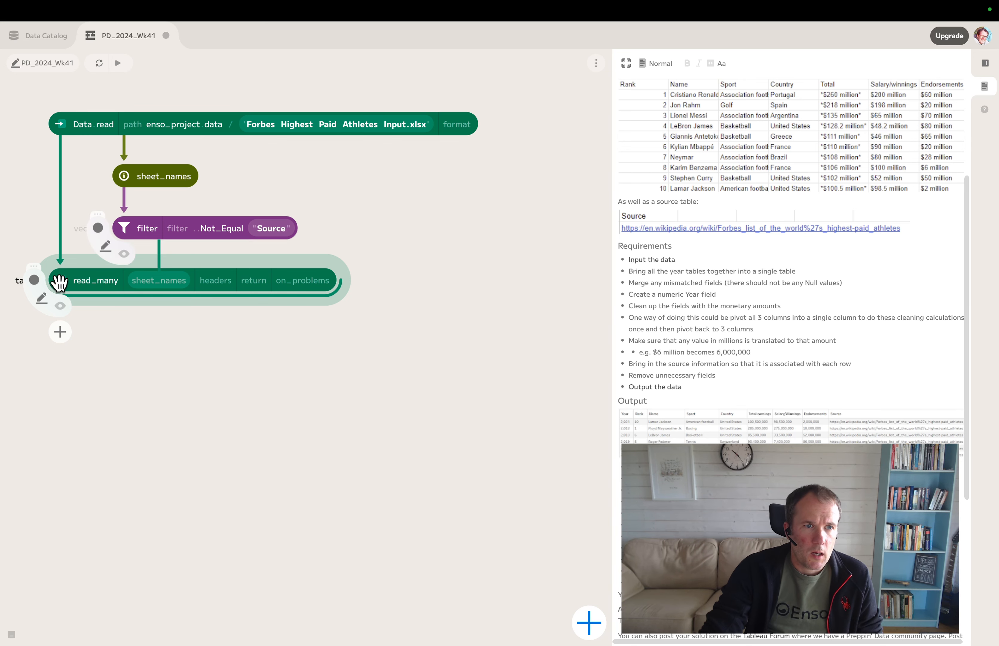
{"action": "left_click", "coordinate": [60, 306]}
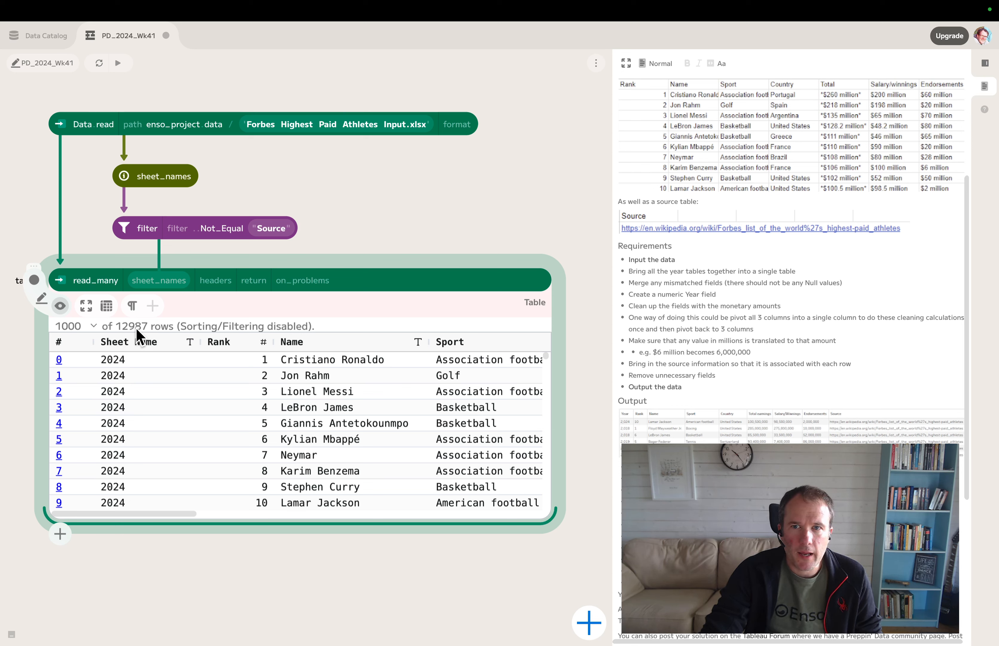
{"action": "scroll", "coordinate": [178, 419], "scroll_direction": "down", "scroll_amount": 4}
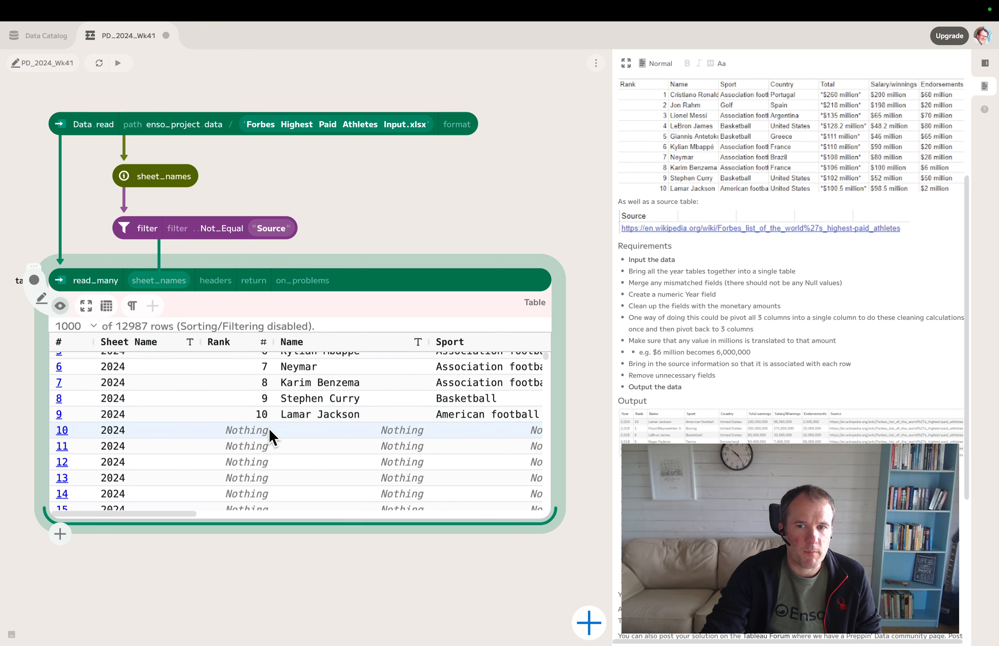
{"action": "left_click", "coordinate": [61, 306]}
Step: Add a filter after read_many that keeps only rows whose Rank column Is Not Nothing
{"action": "left_click", "coordinate": [61, 332]}
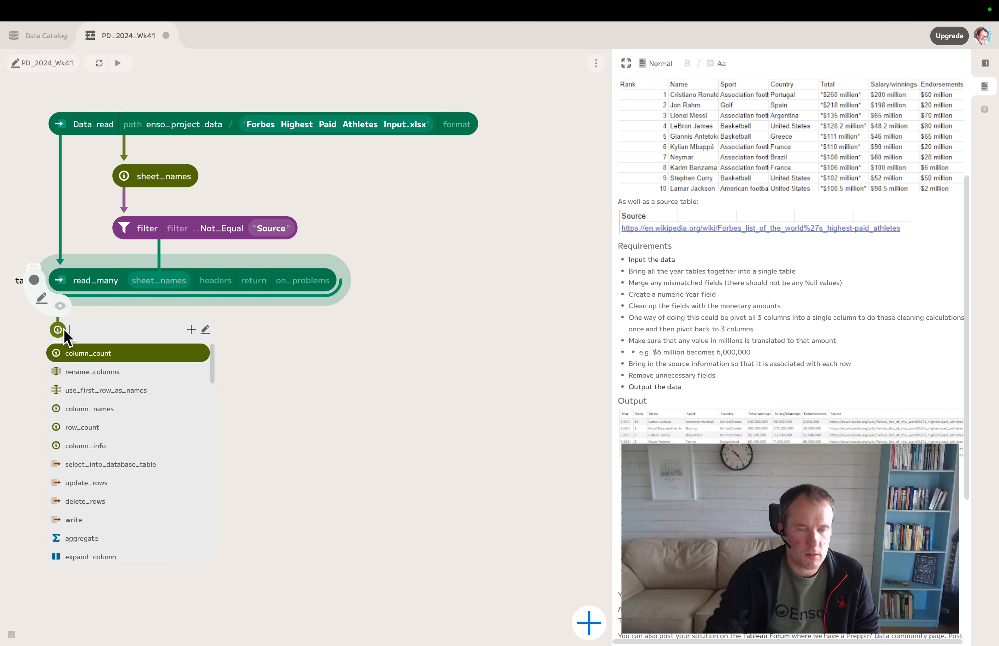
{"action": "type", "text": "fil"}
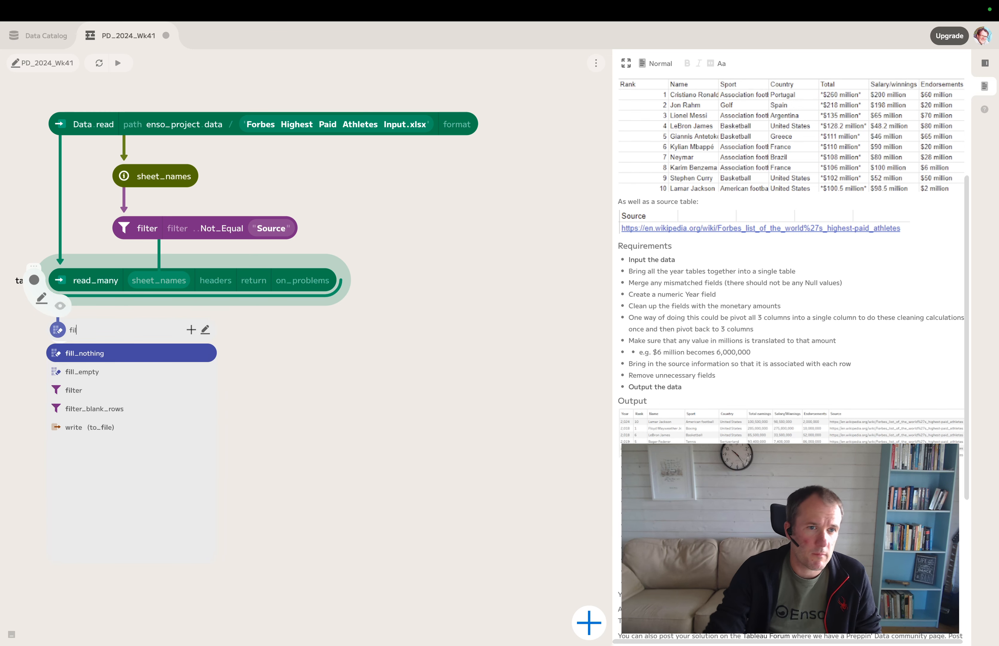
{"action": "left_click", "coordinate": [119, 387]}
{"action": "left_click", "coordinate": [122, 336]}
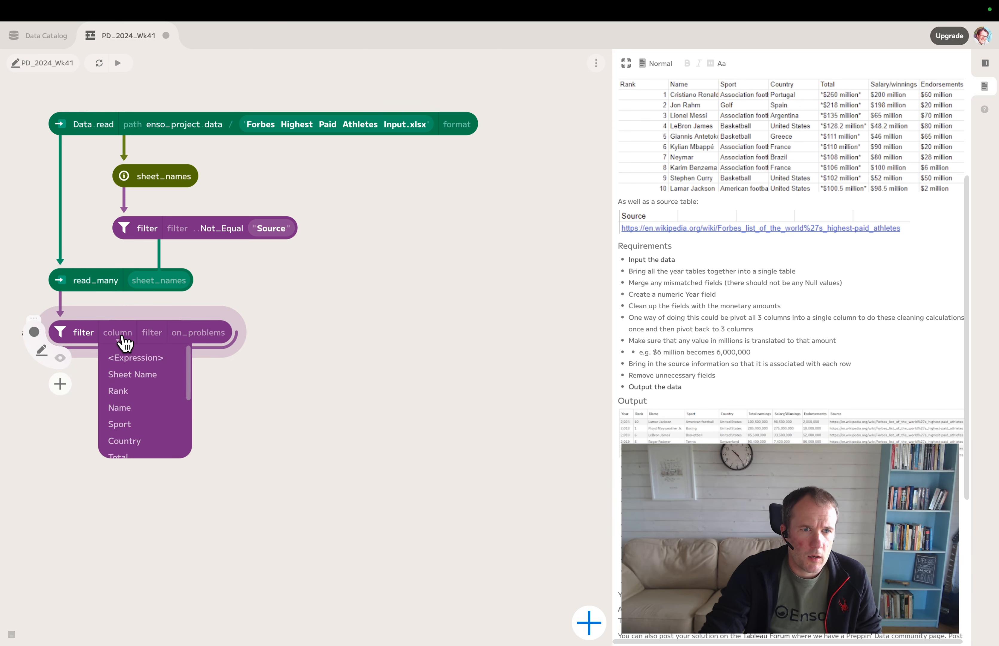
{"action": "left_click", "coordinate": [124, 390]}
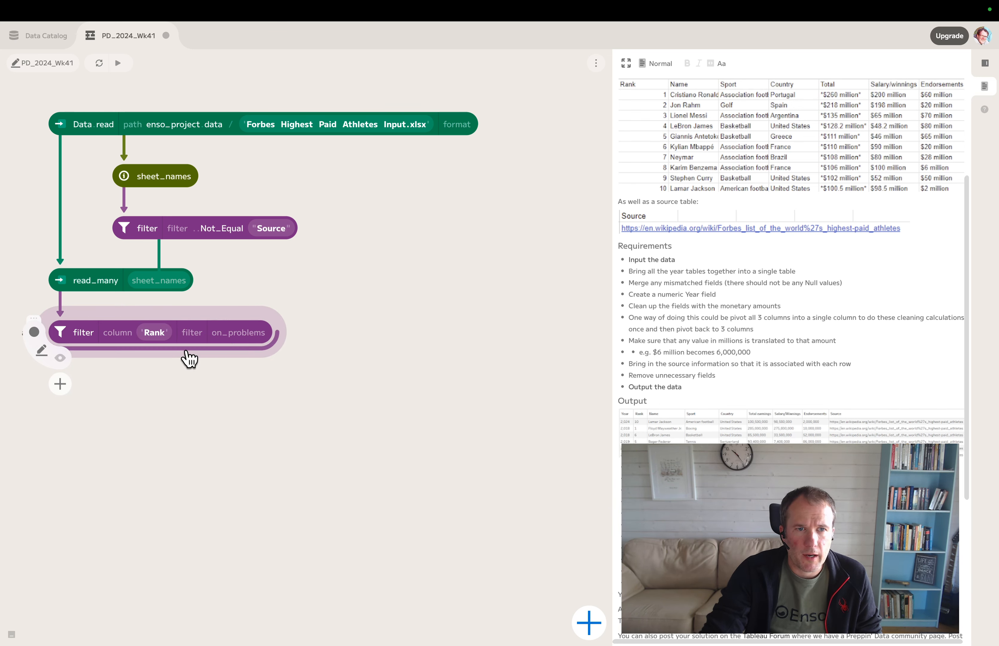
{"action": "left_click", "coordinate": [193, 334]}
{"action": "scroll", "coordinate": [217, 399], "scroll_direction": "down", "scroll_amount": 5}
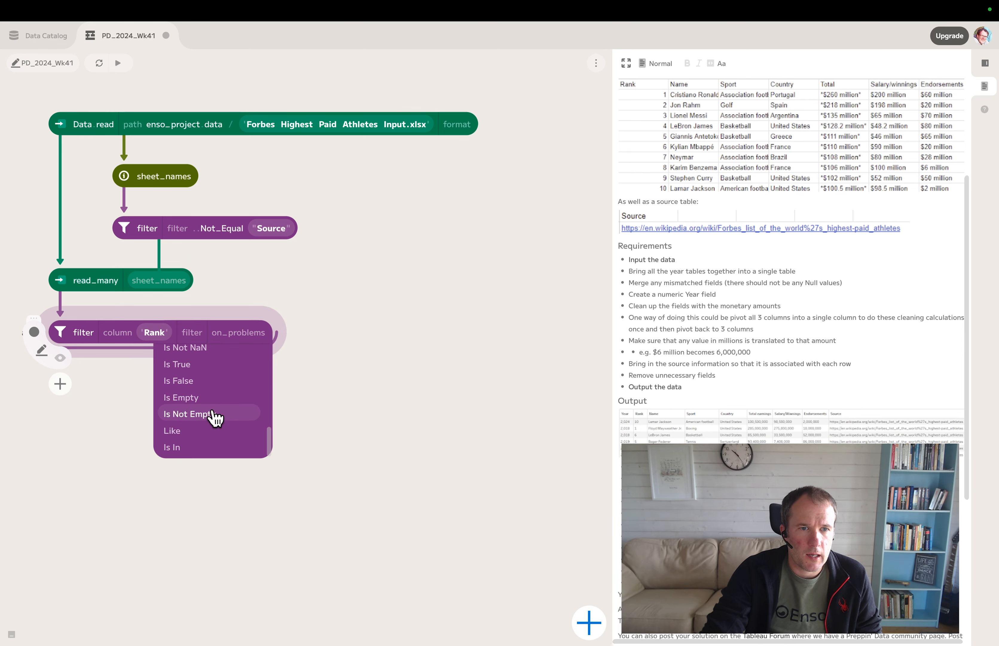
{"action": "scroll", "coordinate": [215, 413], "scroll_direction": "up", "scroll_amount": 4}
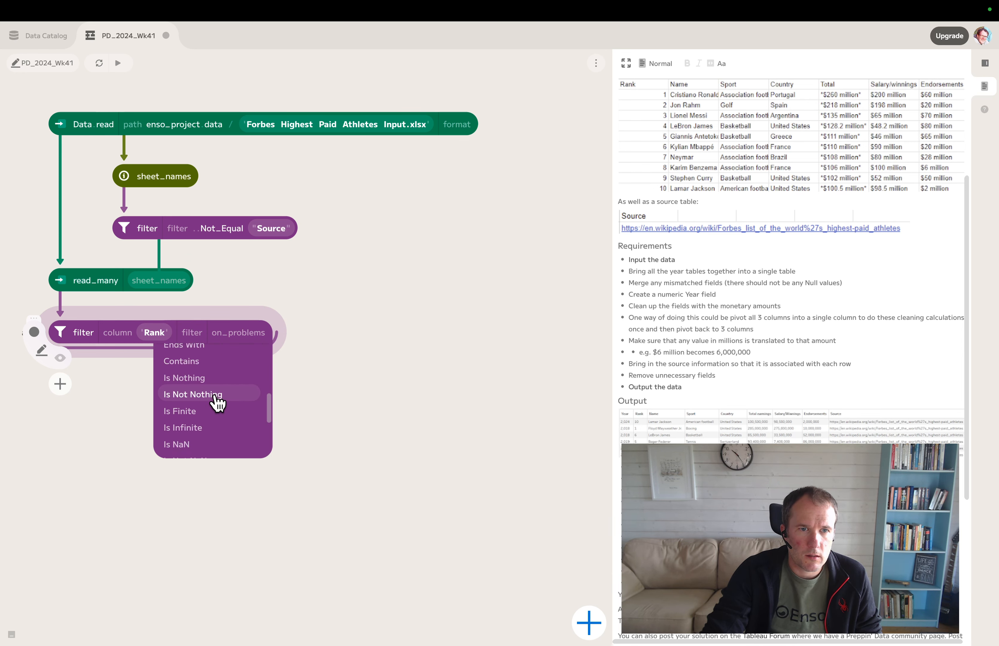
{"action": "left_click", "coordinate": [216, 396]}
Step: Examine the Rank-filtered table at full size for column names that differ between year sheets, and close its preview
{"action": "left_click", "coordinate": [60, 358]}
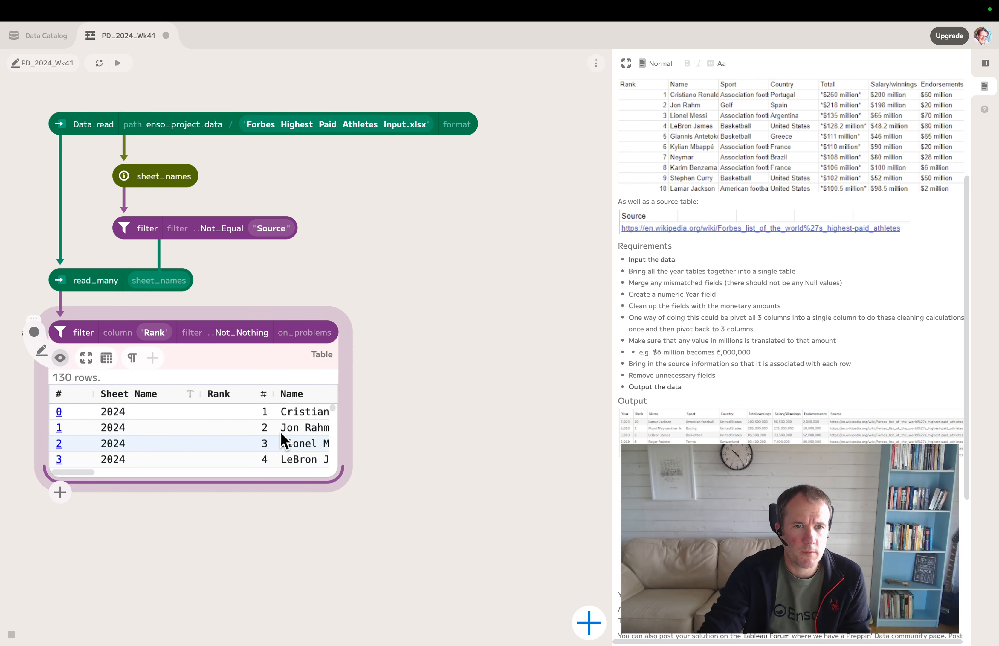
{"action": "left_click", "coordinate": [86, 358]}
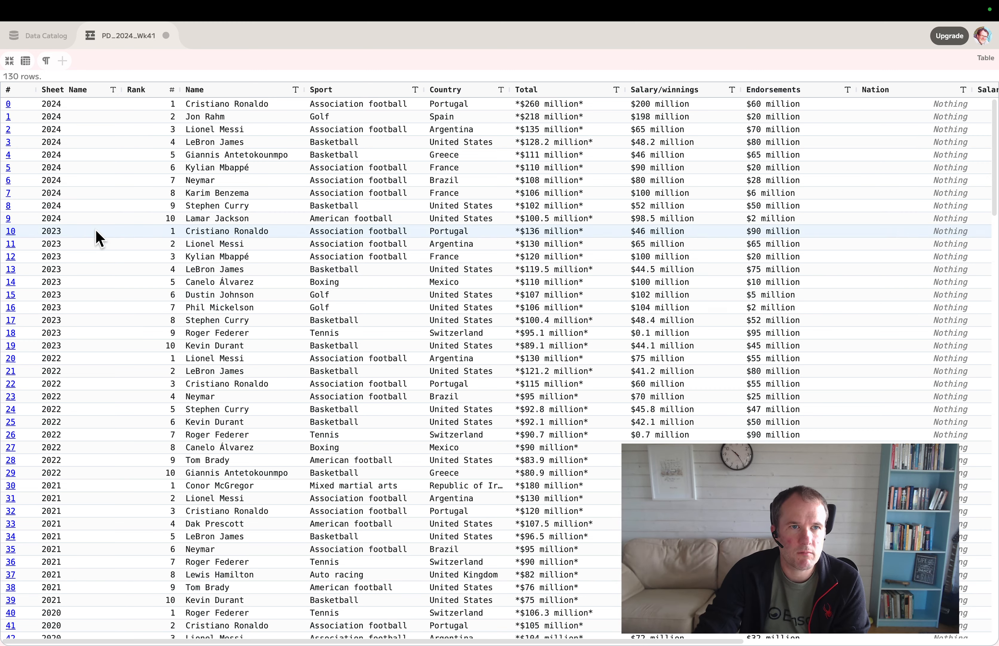
{"action": "scroll", "coordinate": [462, 420], "scroll_direction": "down", "scroll_amount": 10}
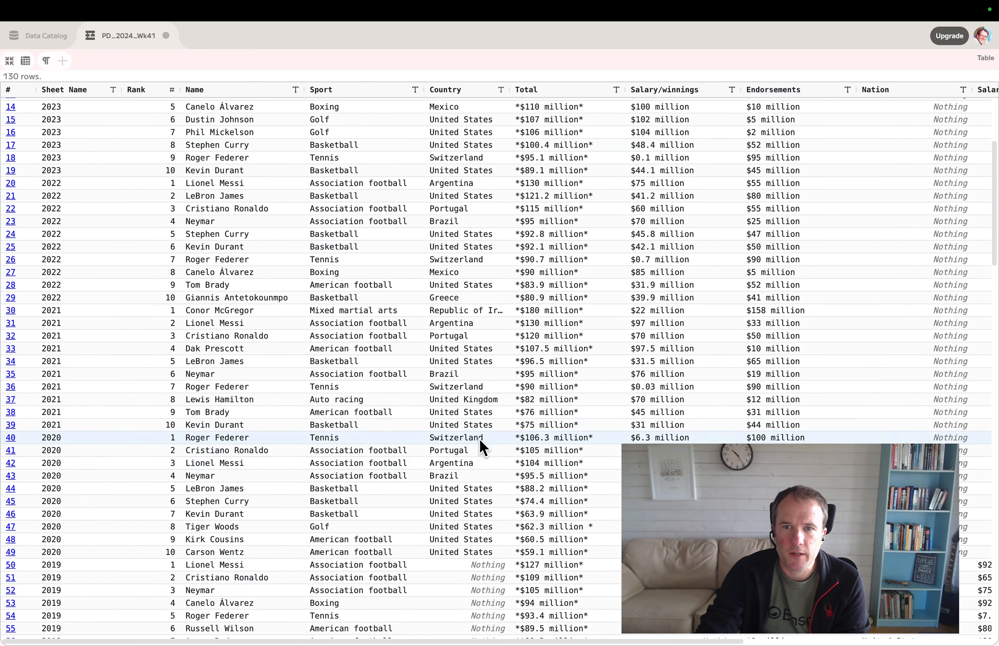
{"action": "scroll", "coordinate": [480, 435], "scroll_direction": "down", "scroll_amount": 1}
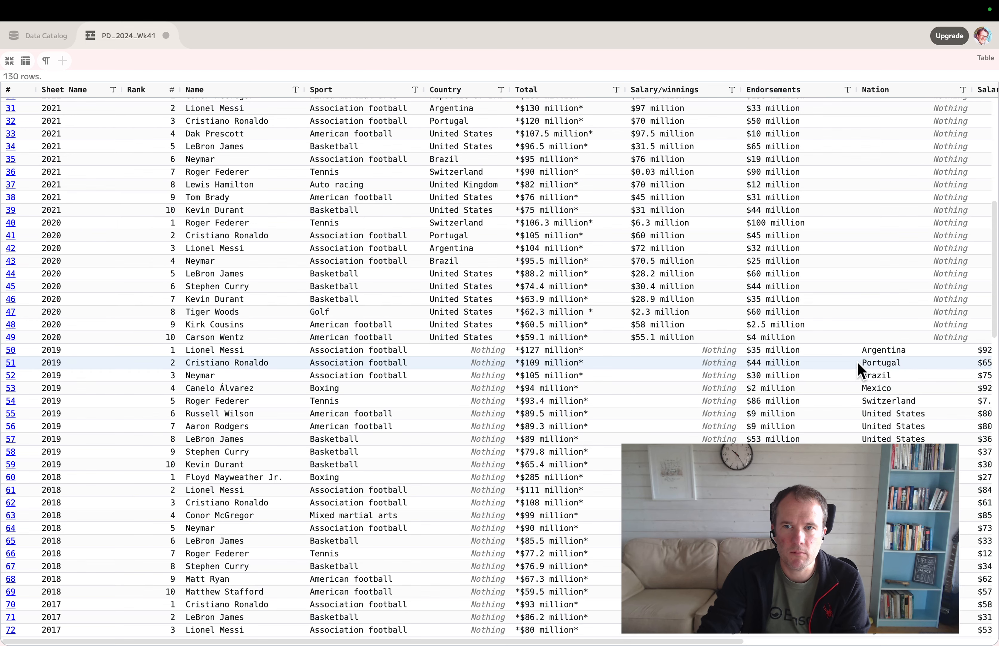
{"action": "scroll", "coordinate": [451, 388], "scroll_direction": "up", "scroll_amount": 10}
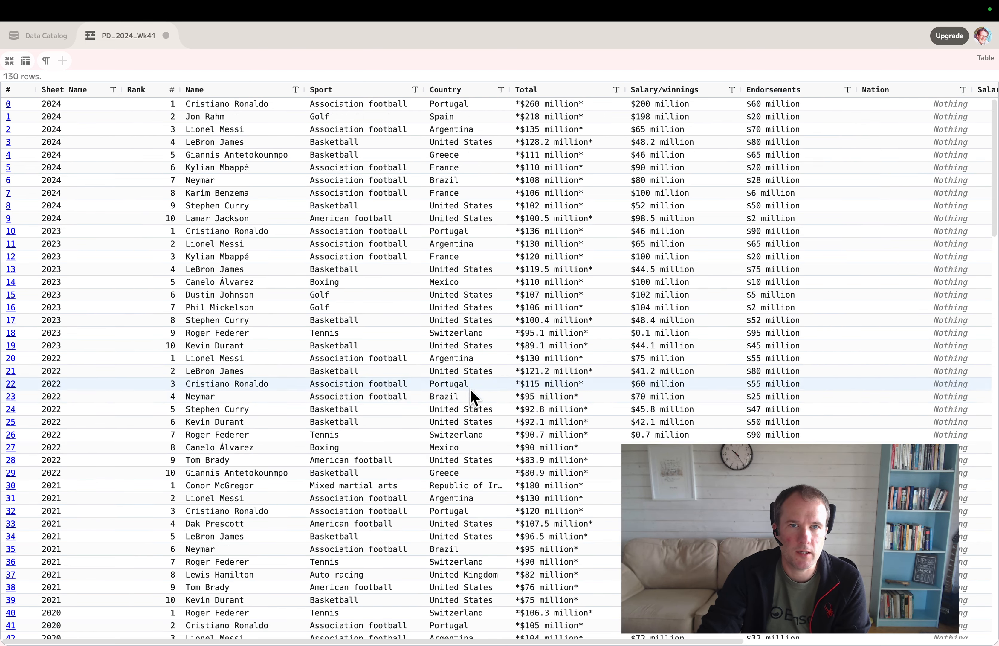
{"action": "left_click", "coordinate": [8, 62]}
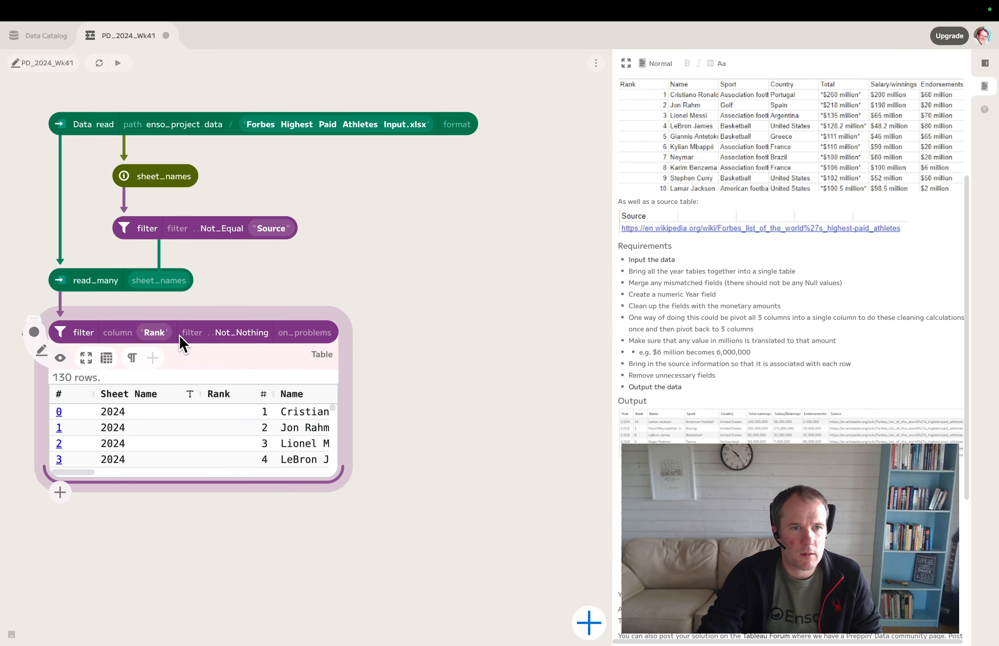
{"action": "left_click", "coordinate": [60, 359]}
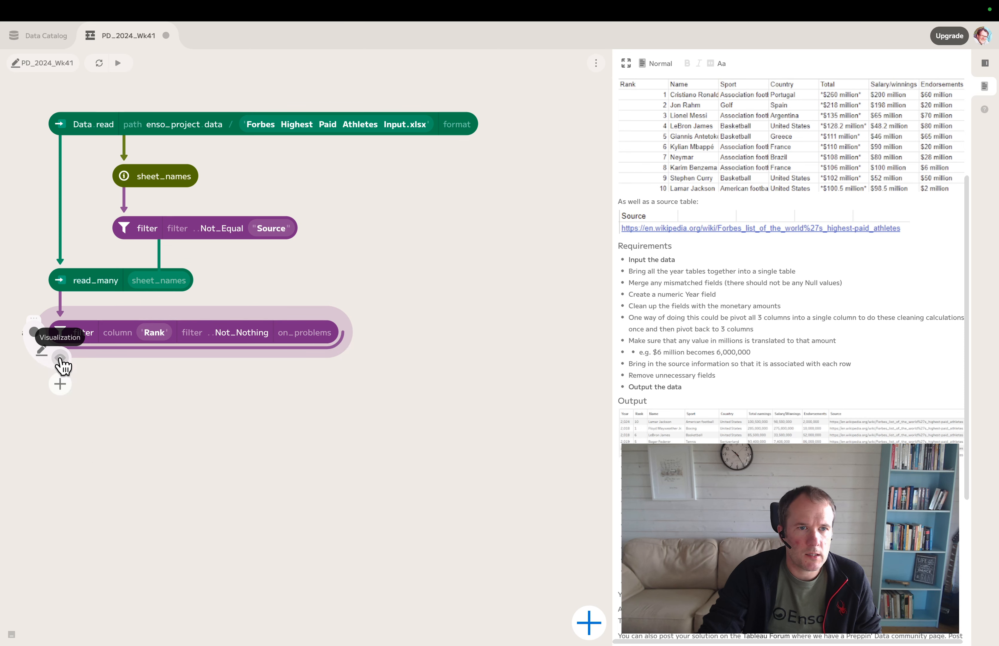
{"action": "left_click", "coordinate": [62, 386]}
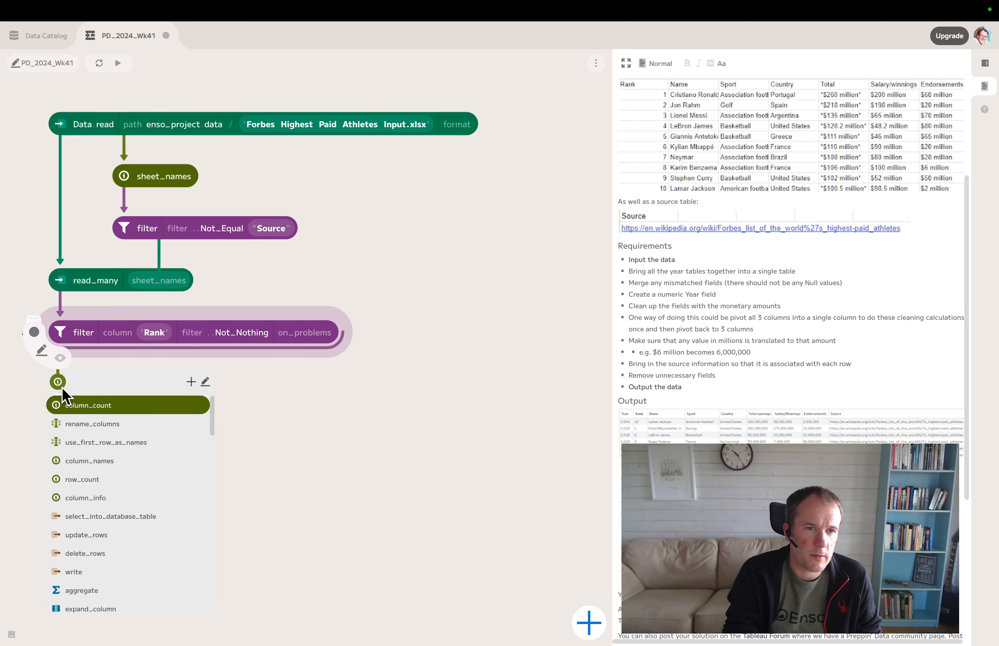
{"action": "type", "text": "tra"}
{"action": "key", "text": "Escape"}
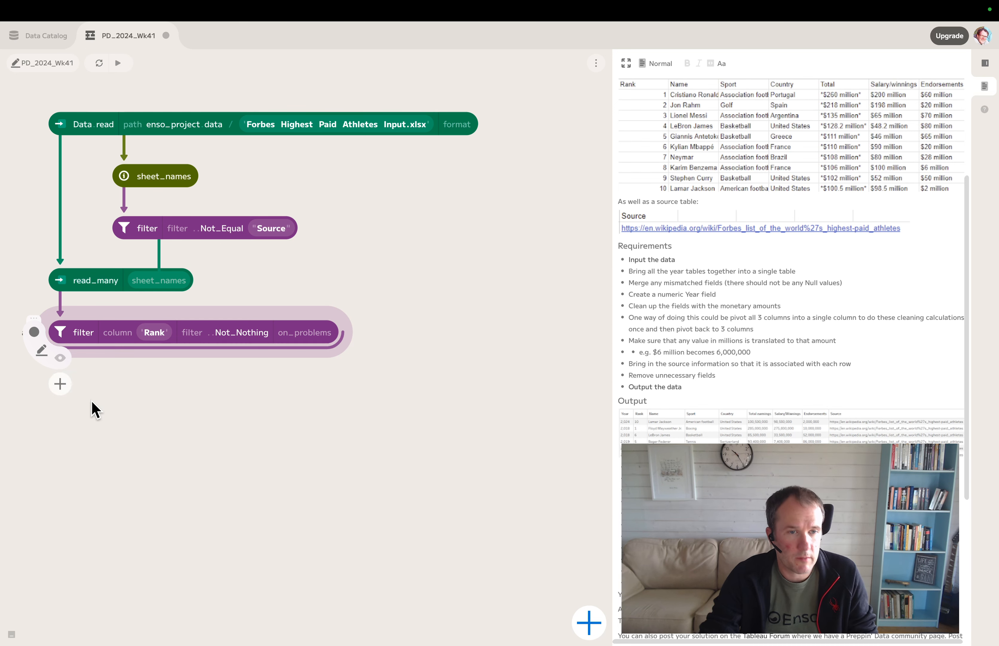
Step: Add an add_row_number component after the Rank filter and name its column RowID
{"action": "left_click", "coordinate": [61, 383]}
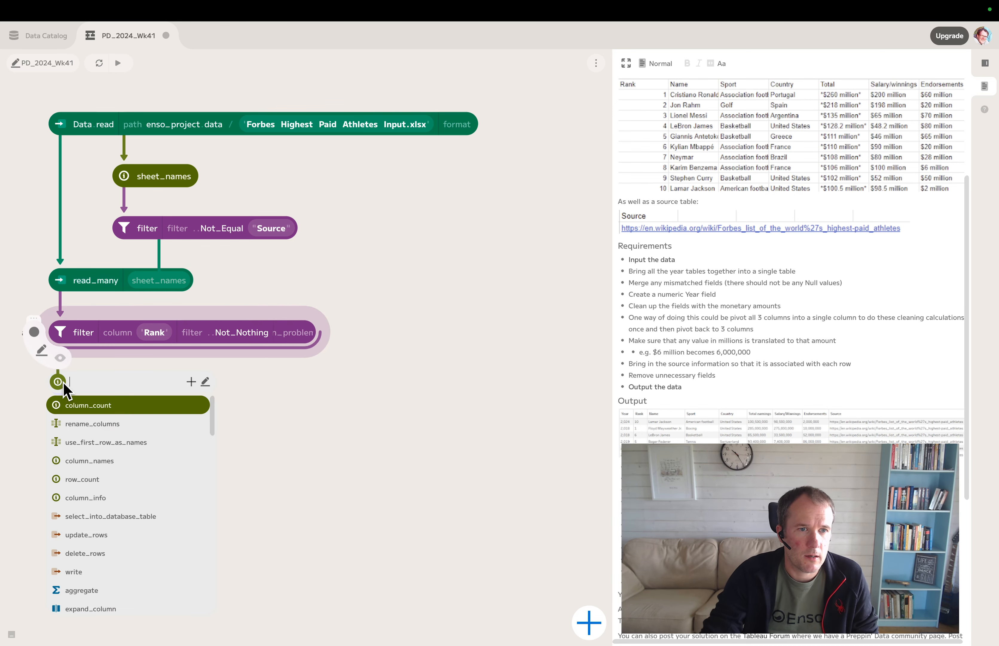
{"action": "type", "text": "row"}
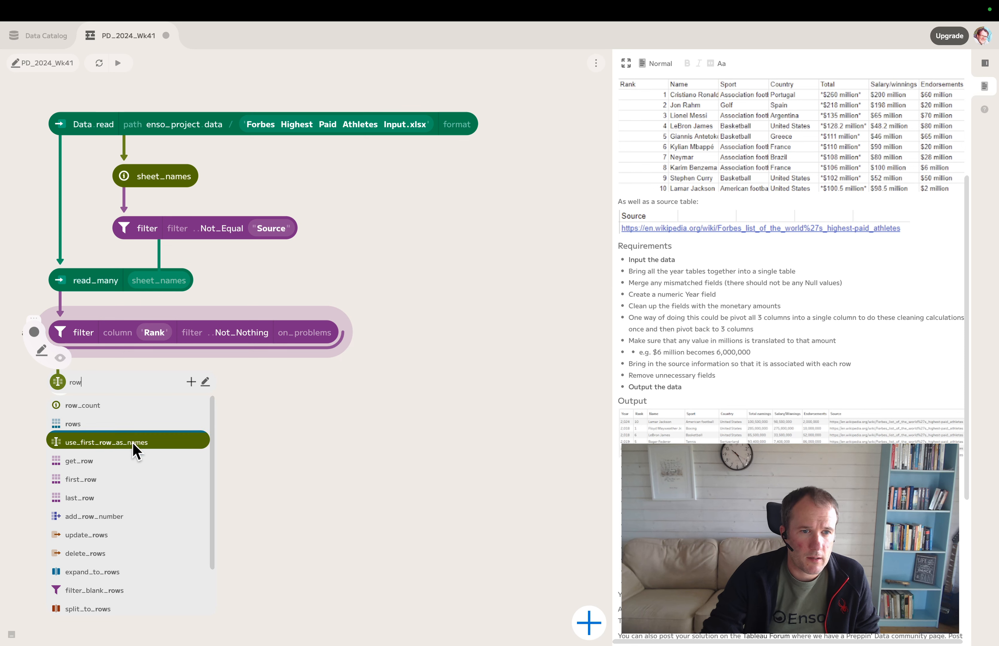
{"action": "left_click", "coordinate": [133, 516]}
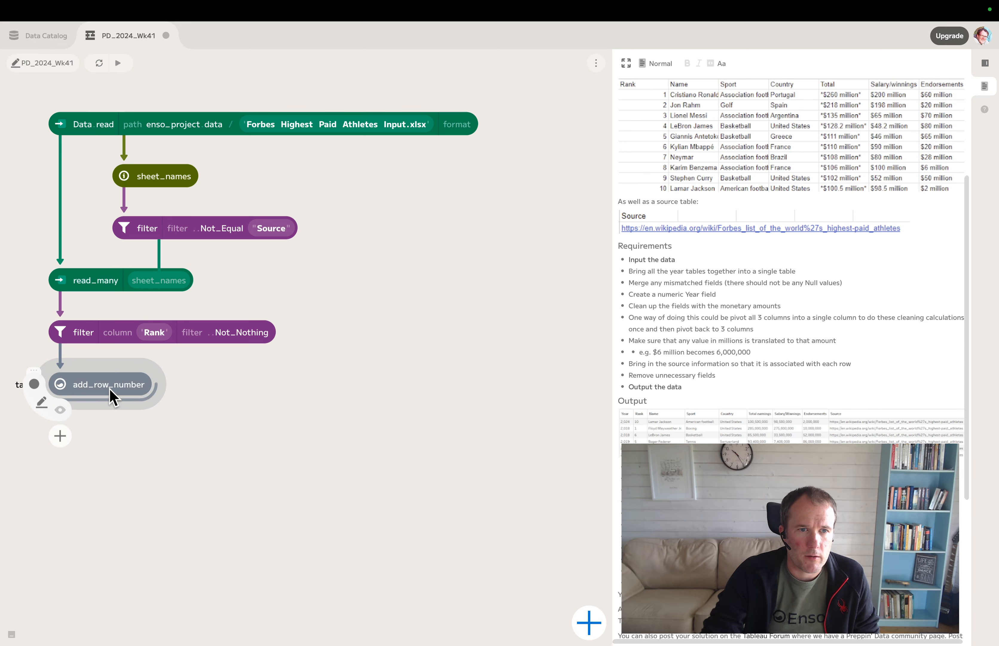
{"action": "left_click", "coordinate": [204, 384]}
{"action": "left_click", "coordinate": [207, 385]}
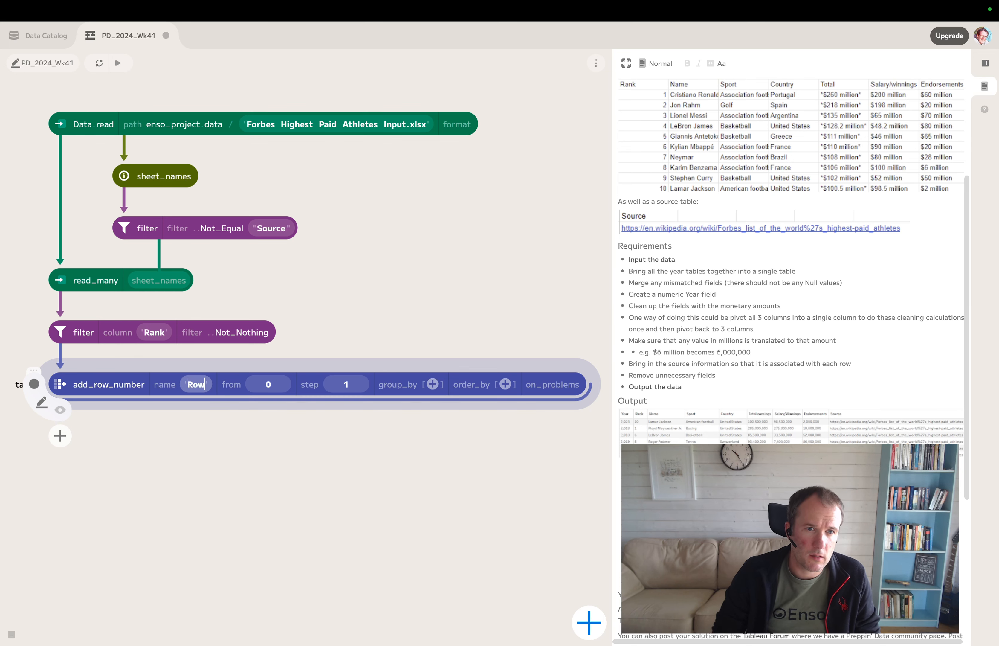
{"action": "key", "text": "Right"}
{"action": "type", "text": "ID"}
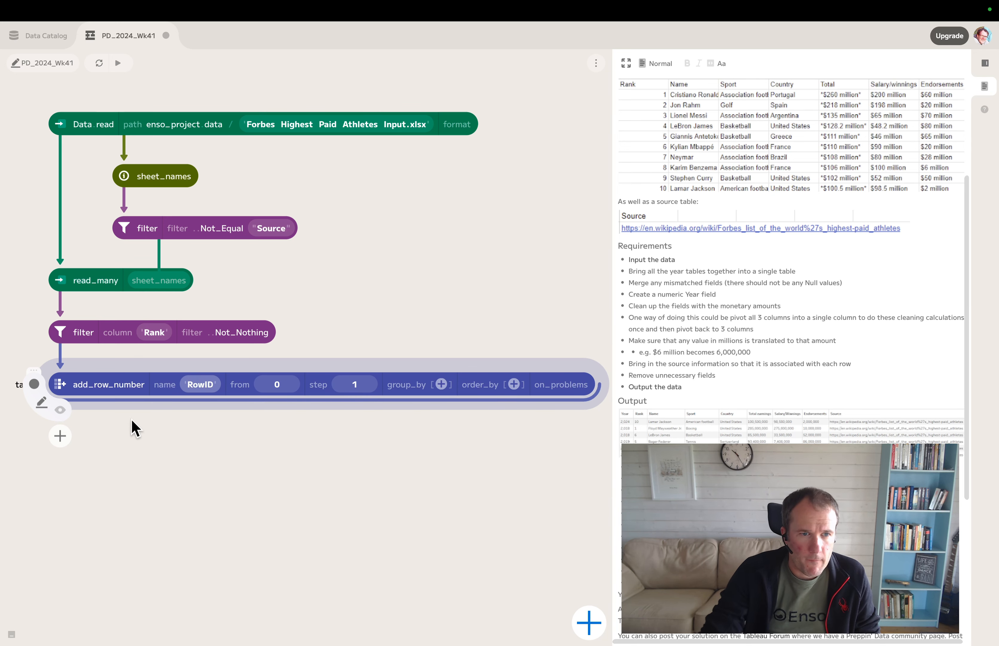
Step: Add a transpose component after add_row_number with RowID as its key column
{"action": "left_click", "coordinate": [60, 435]}
{"action": "type", "text": "tra"}
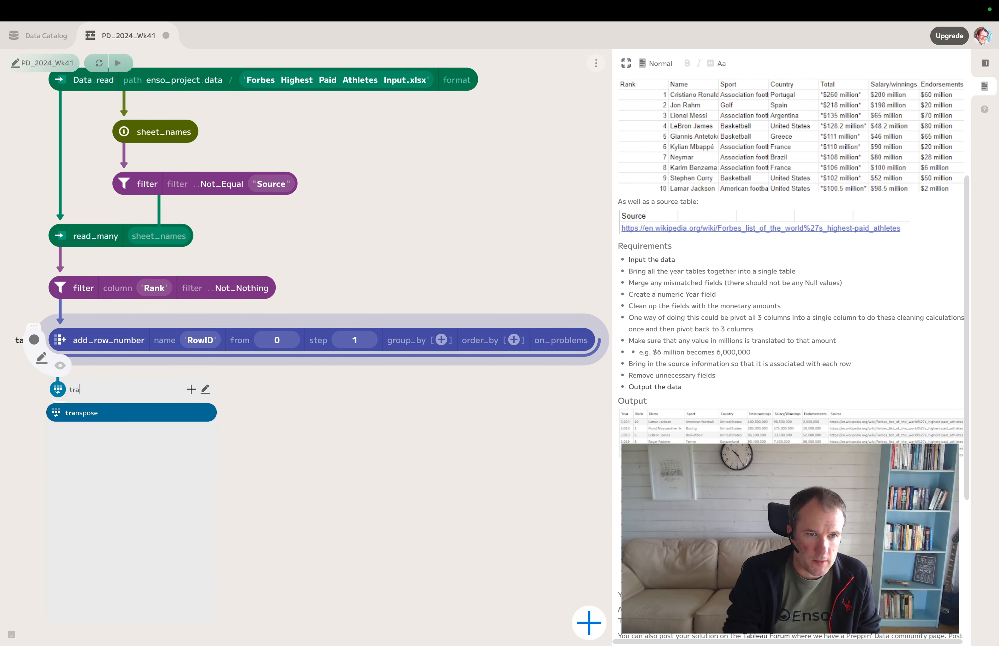
{"action": "left_click", "coordinate": [87, 418]}
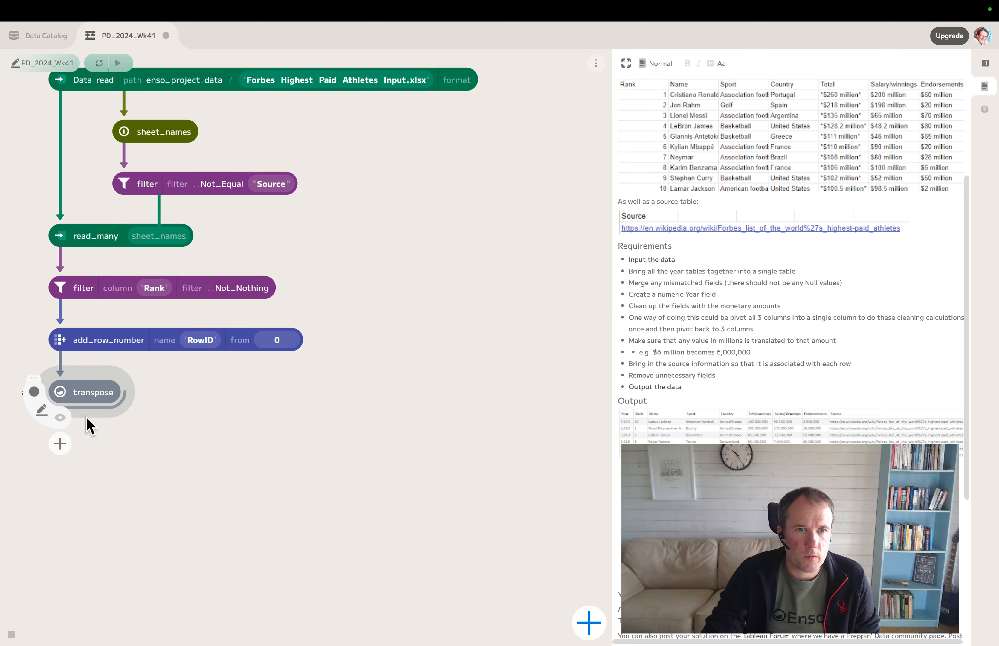
{"action": "left_click", "coordinate": [150, 393]}
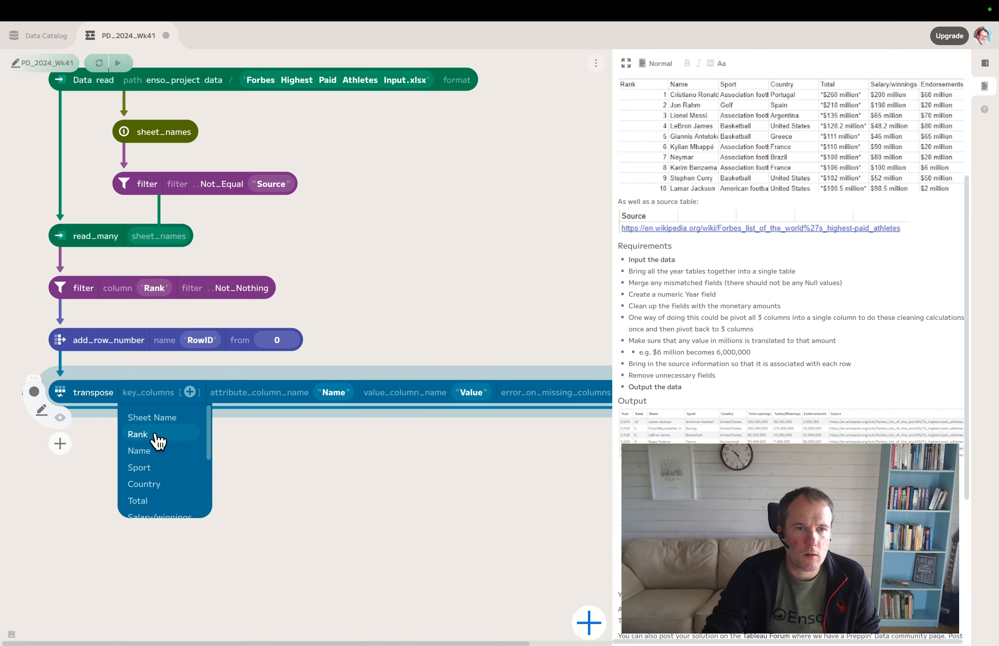
{"action": "scroll", "coordinate": [162, 462], "scroll_direction": "down", "scroll_amount": 3}
{"action": "left_click", "coordinate": [161, 507]}
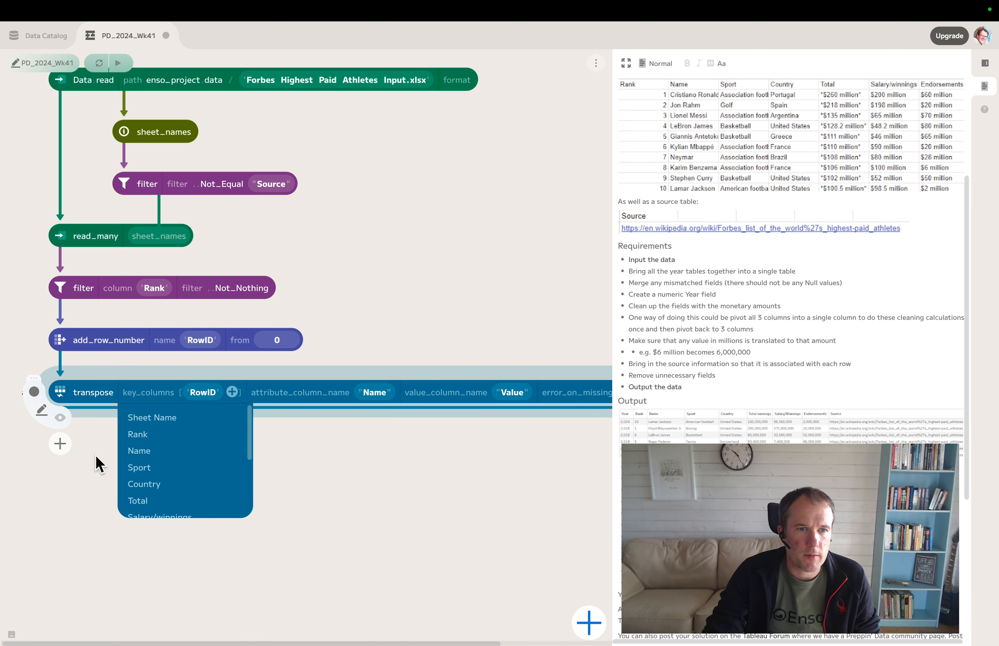
Step: Examine the transposed Name and Value rows for a single RowID, and close the preview
{"action": "left_click", "coordinate": [59, 420]}
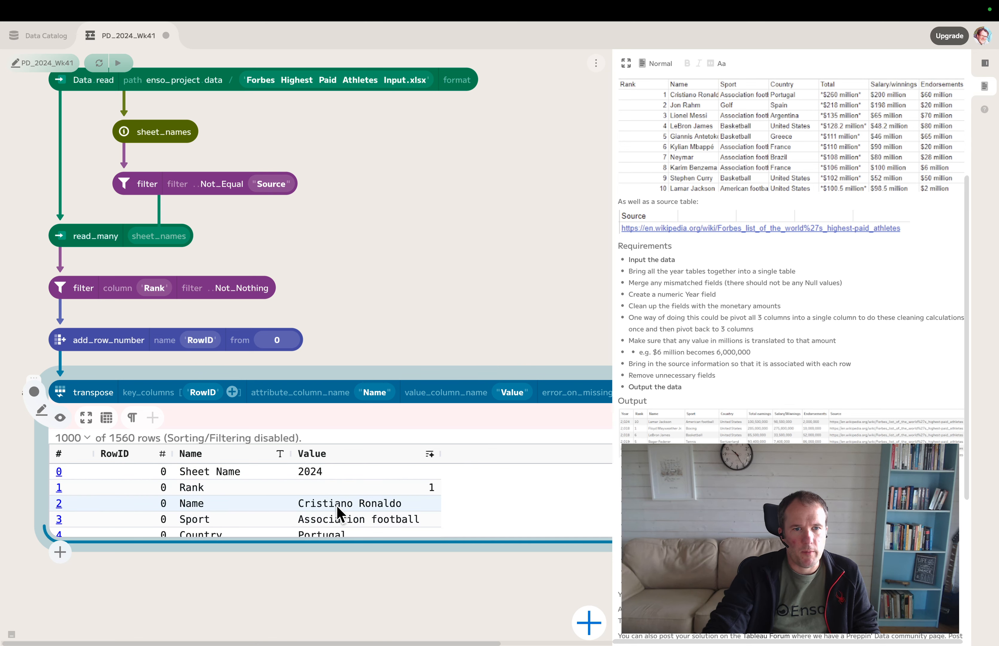
{"action": "scroll", "coordinate": [343, 502], "scroll_direction": "down", "scroll_amount": 1}
{"action": "scroll", "coordinate": [343, 501], "scroll_direction": "down", "scroll_amount": 6}
{"action": "scroll", "coordinate": [273, 513], "scroll_direction": "up", "scroll_amount": 7}
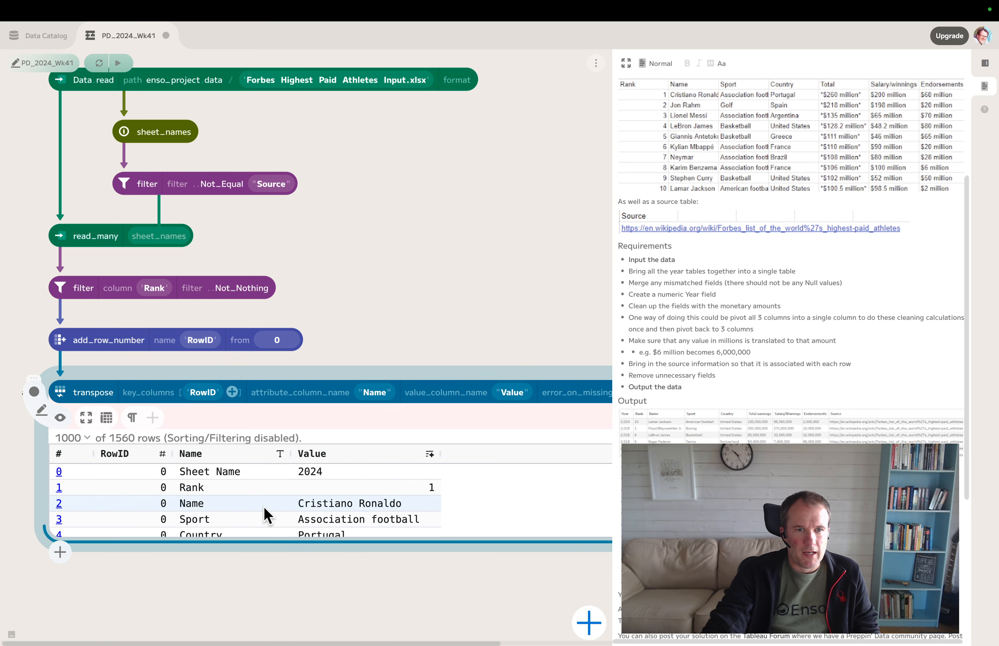
{"action": "scroll", "coordinate": [222, 502], "scroll_direction": "down", "scroll_amount": 5}
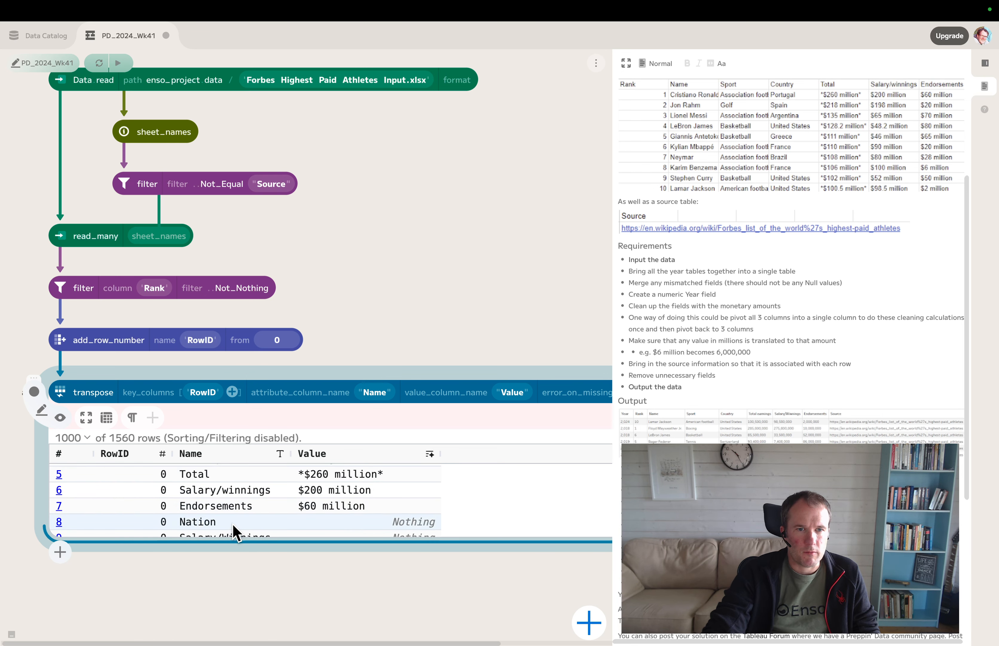
{"action": "scroll", "coordinate": [230, 522], "scroll_direction": "up", "scroll_amount": 3}
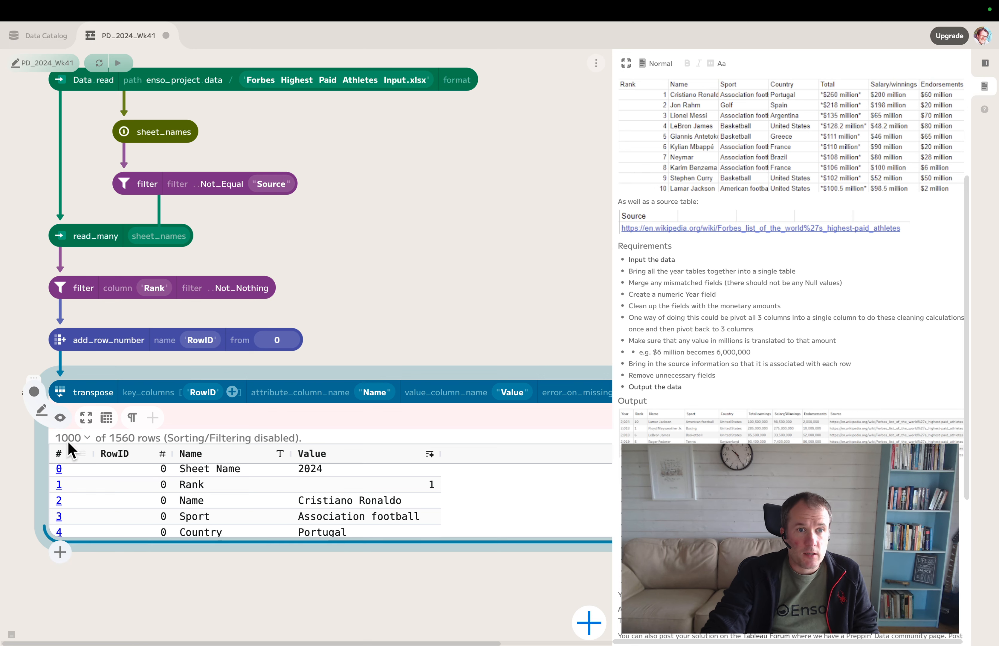
{"action": "left_click", "coordinate": [61, 419]}
Step: Add a replace component after transpose with one lookup pair, set its columns to Name, and preview its output
{"action": "left_click", "coordinate": [60, 443]}
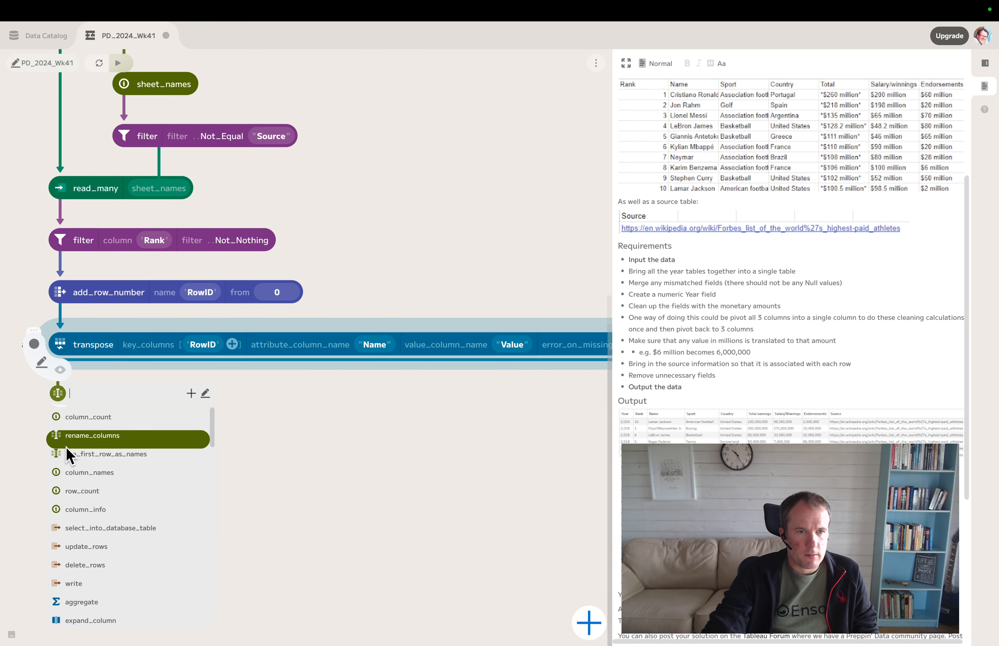
{"action": "type", "text": "rep"}
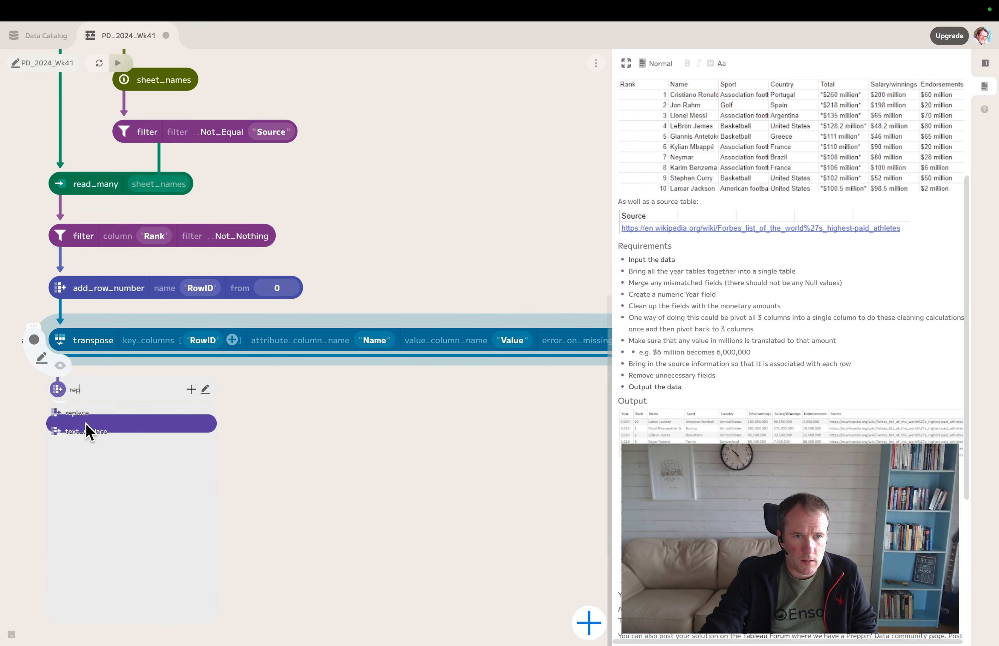
{"action": "left_click", "coordinate": [89, 414]}
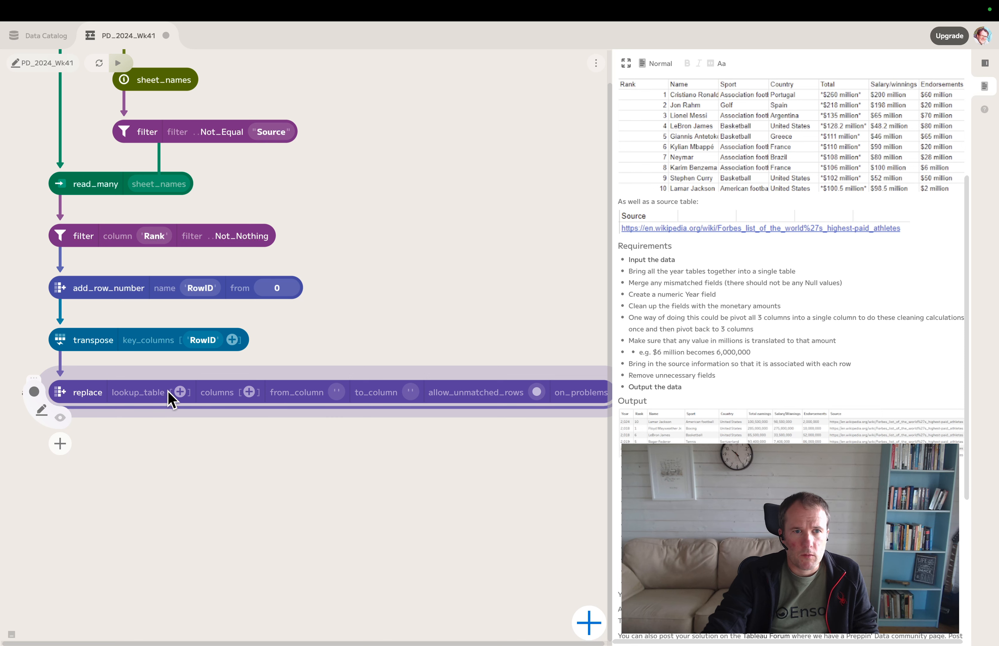
{"action": "left_click", "coordinate": [180, 391]}
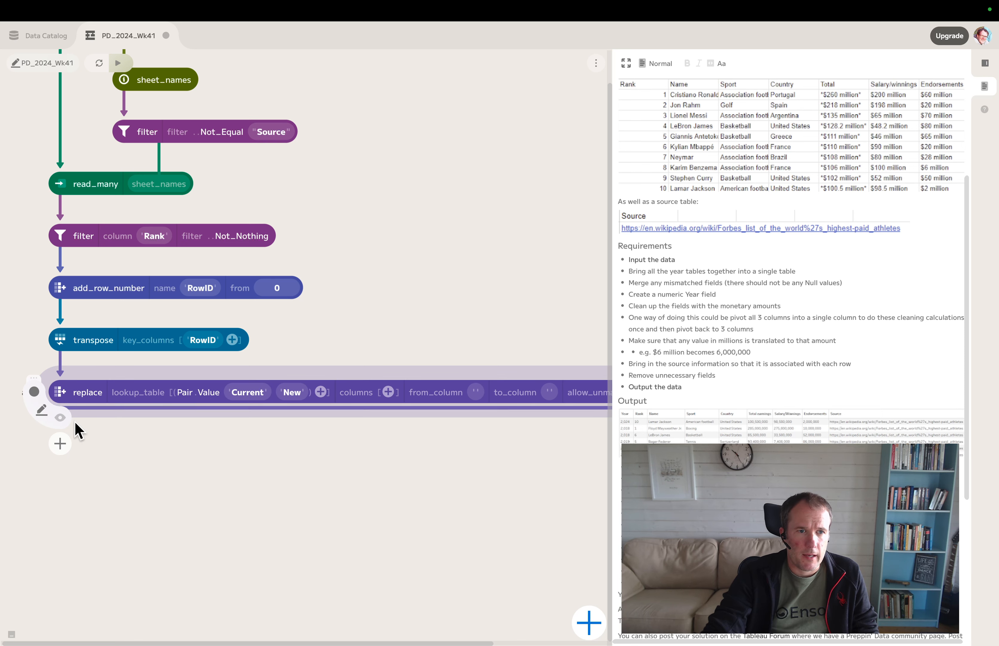
{"action": "left_click", "coordinate": [60, 417]}
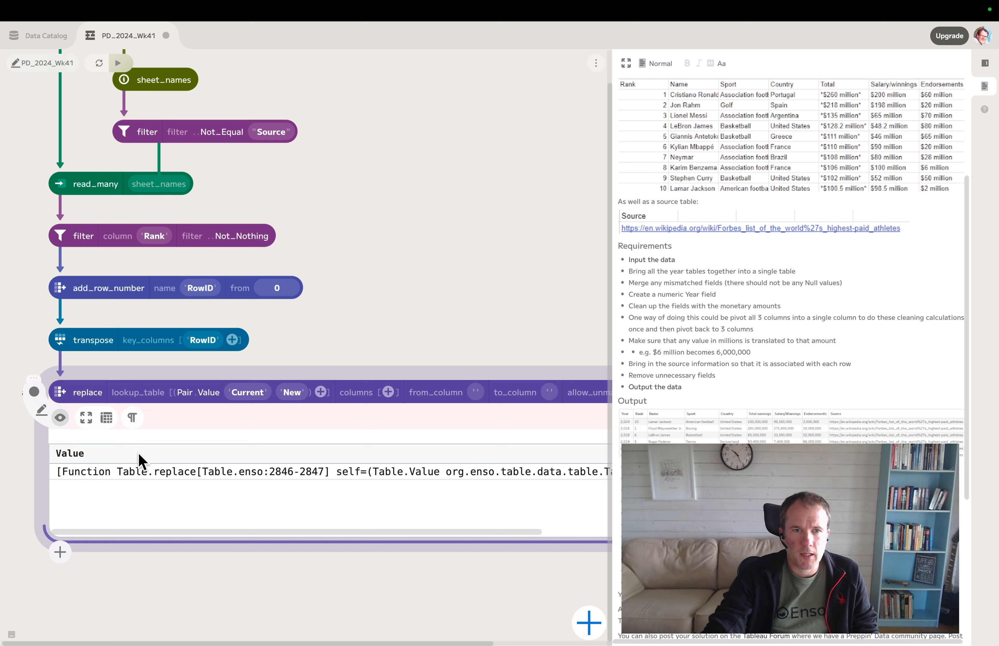
{"action": "left_click", "coordinate": [386, 393]}
{"action": "left_click", "coordinate": [369, 468]}
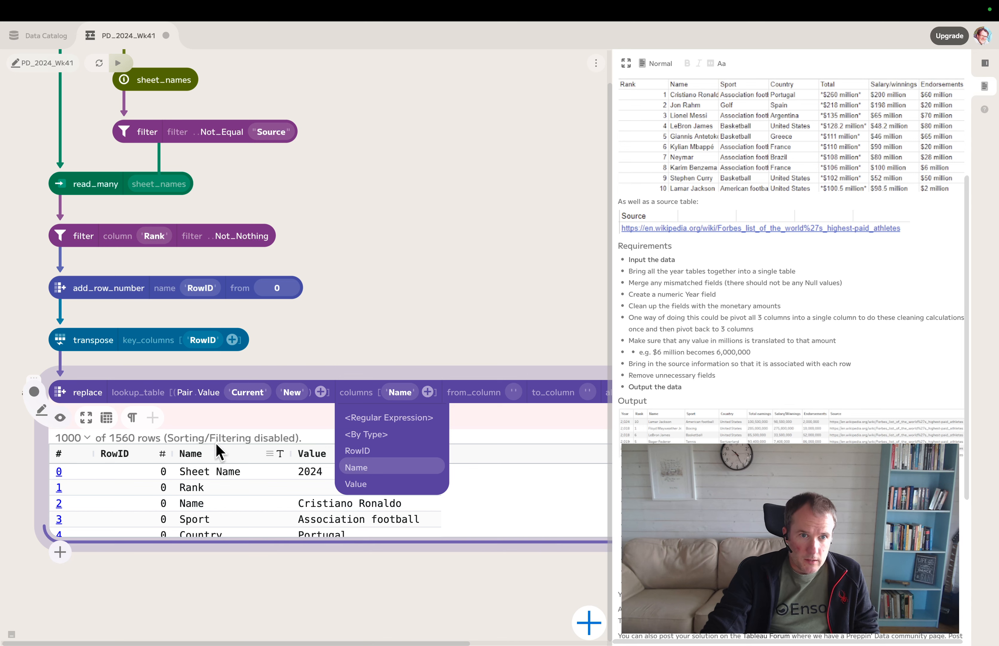
{"action": "left_click", "coordinate": [277, 538]}
{"action": "left_click", "coordinate": [278, 541]}
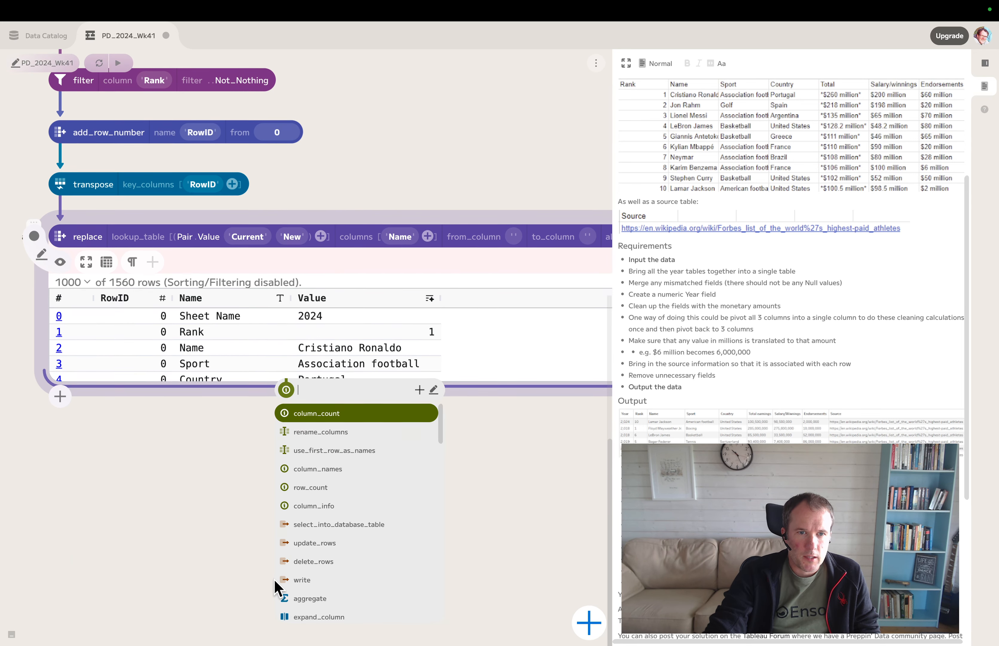
Step: Enlarge the replace component's preview and set the lookup pair's current value to Nation, copied from the Name column
{"action": "left_click", "coordinate": [212, 450]}
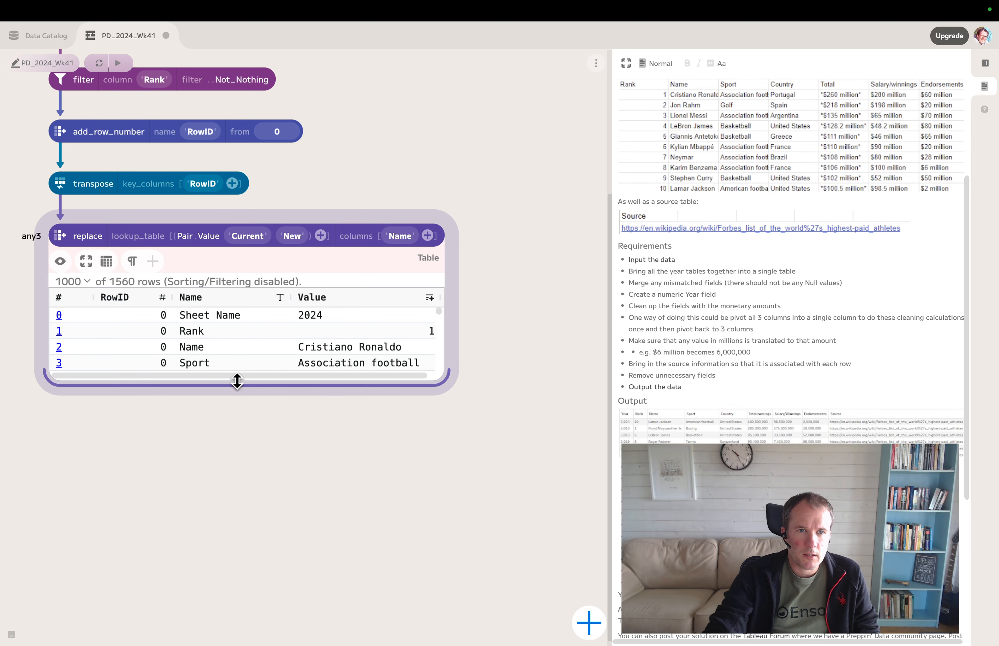
{"action": "left_click_drag", "start_coordinate": [237, 381], "coordinate": [245, 545]}
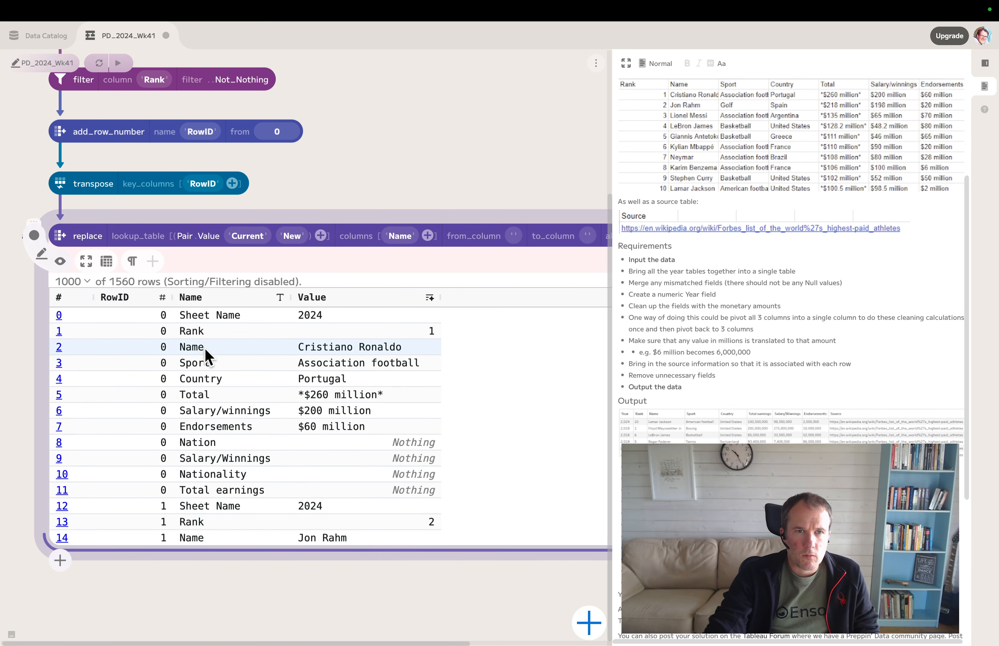
{"action": "right_click", "coordinate": [208, 443]}
{"action": "left_click", "coordinate": [240, 472]}
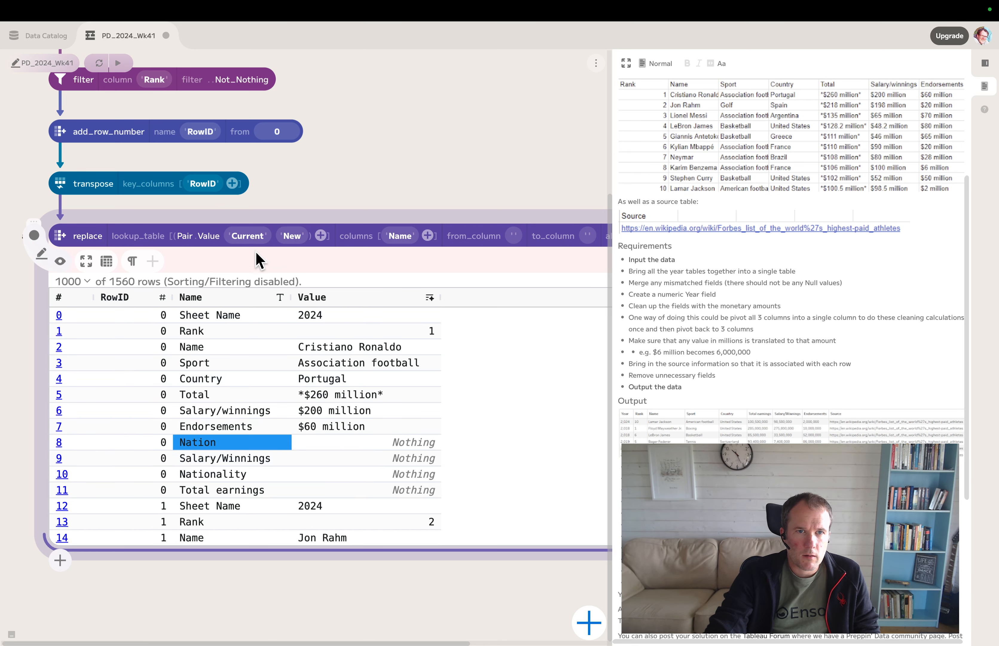
{"action": "left_click", "coordinate": [254, 236]}
{"action": "key", "text": "ctrl+v"}
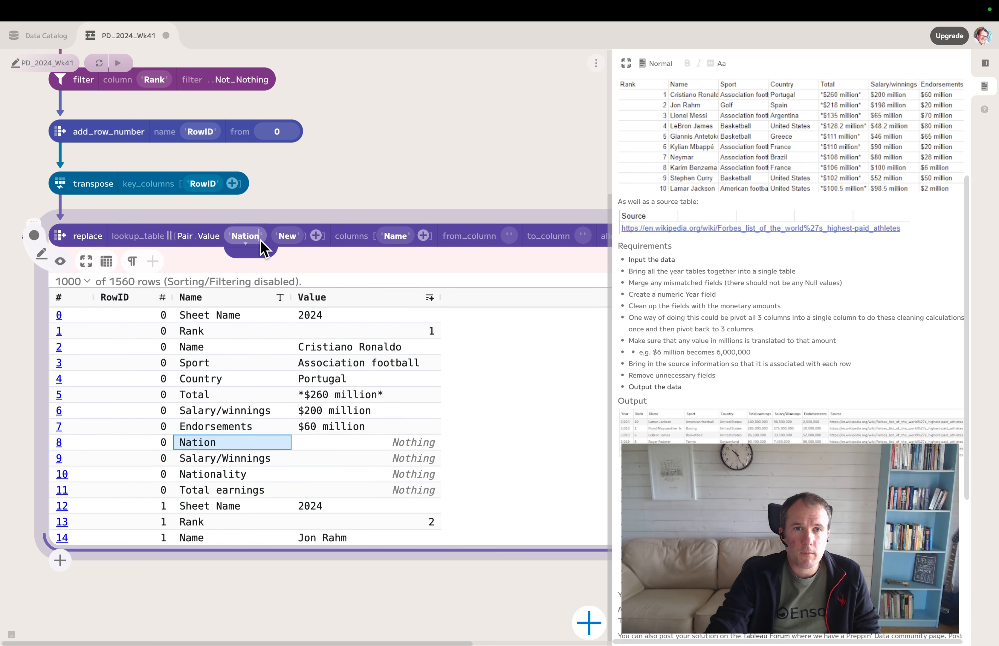
Step: Set the Nation lookup pair's new value to Country, copied from the previewed Name column
{"action": "left_click", "coordinate": [219, 377]}
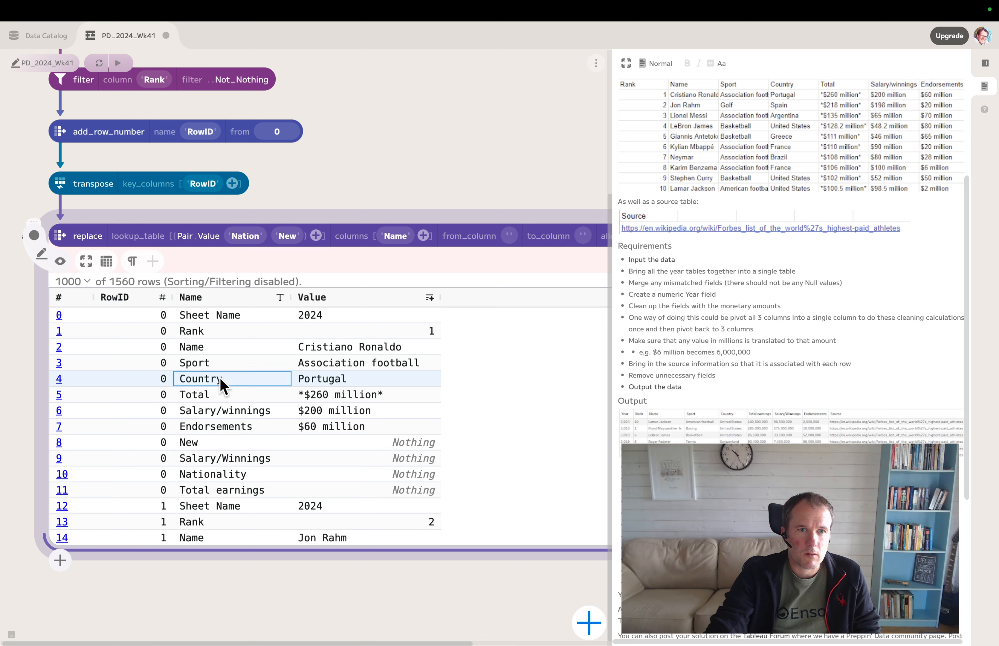
{"action": "right_click", "coordinate": [219, 377]}
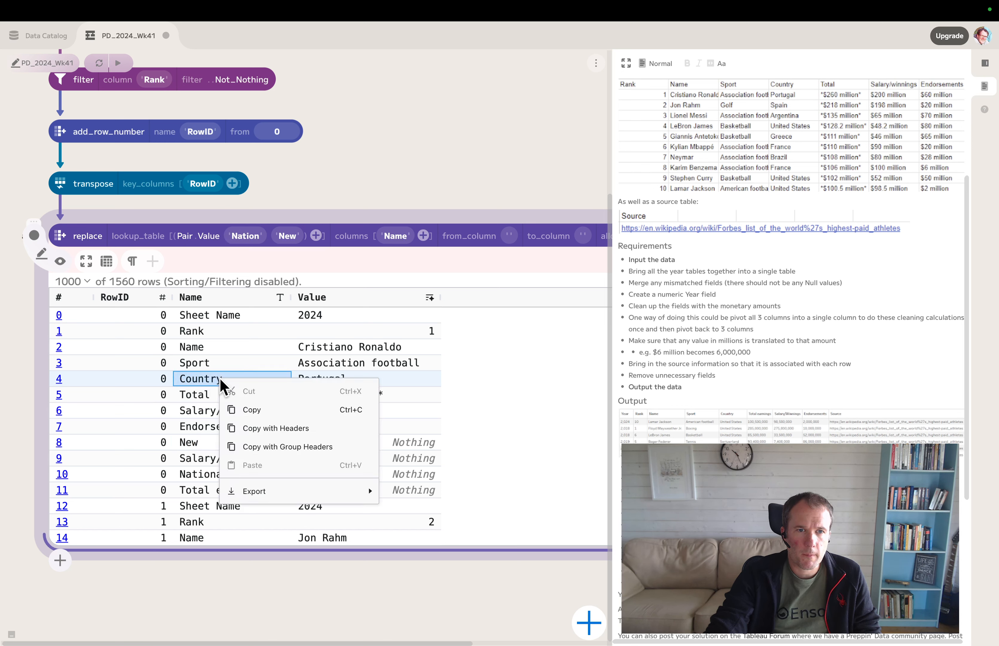
{"action": "left_click", "coordinate": [250, 410]}
{"action": "left_click", "coordinate": [289, 238]}
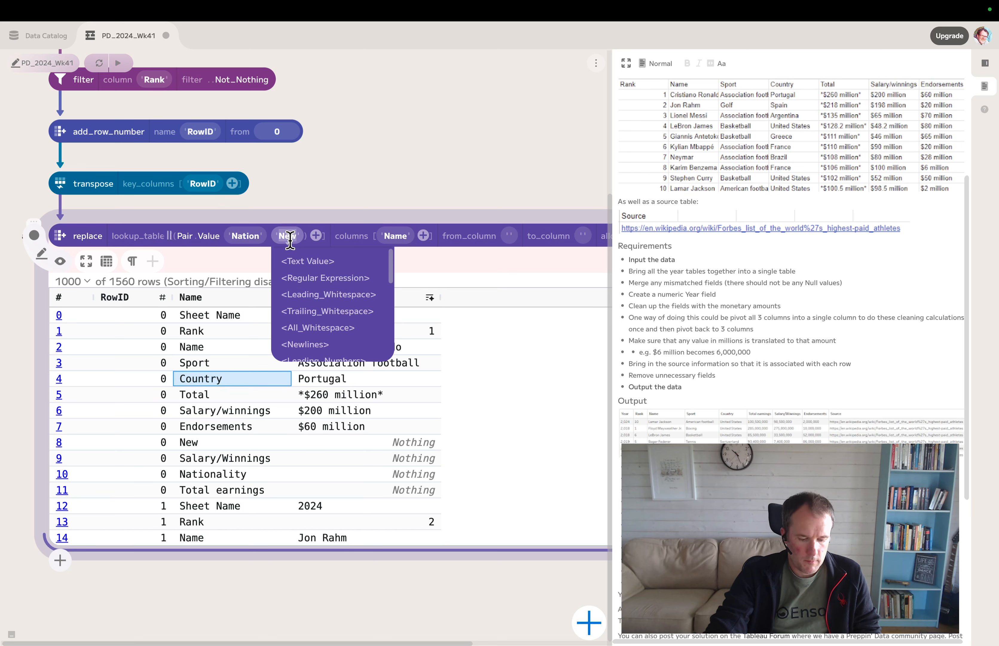
{"action": "key", "text": "ctrl+v"}
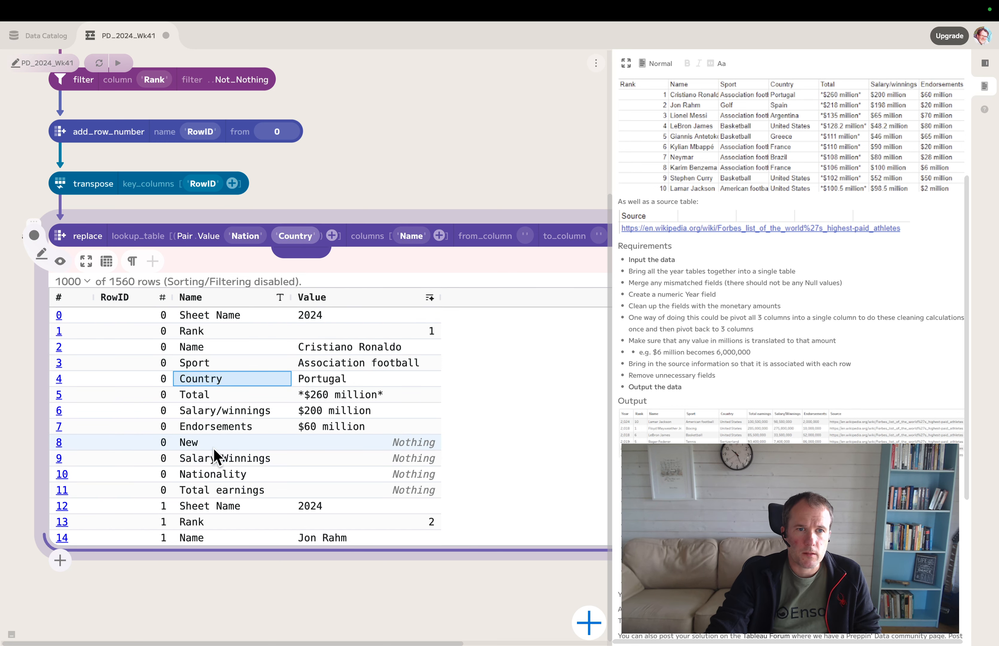
{"action": "key", "text": "Return"}
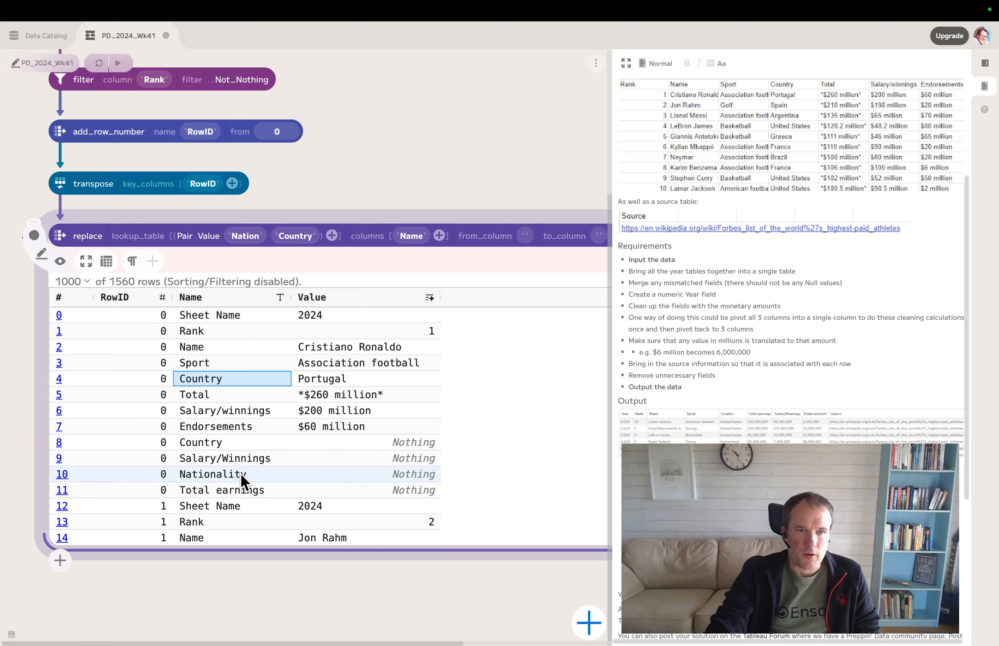
Step: Add a second lookup pair to the replace component with Nationality, copied from the preview, as its current value
{"action": "left_click", "coordinate": [331, 236]}
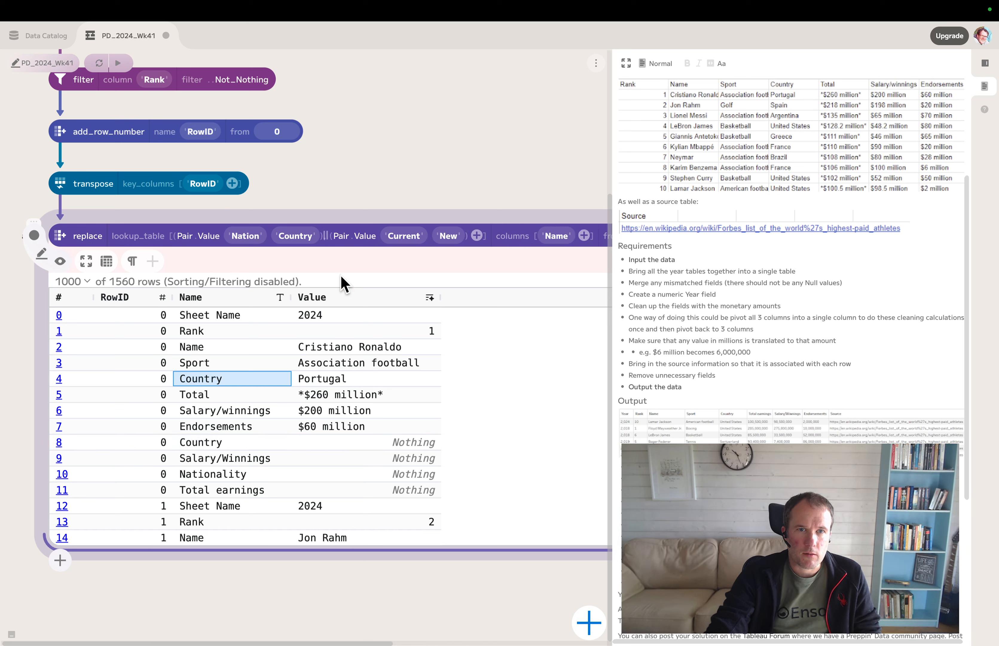
{"action": "left_click", "coordinate": [237, 473]}
{"action": "right_click", "coordinate": [235, 472]}
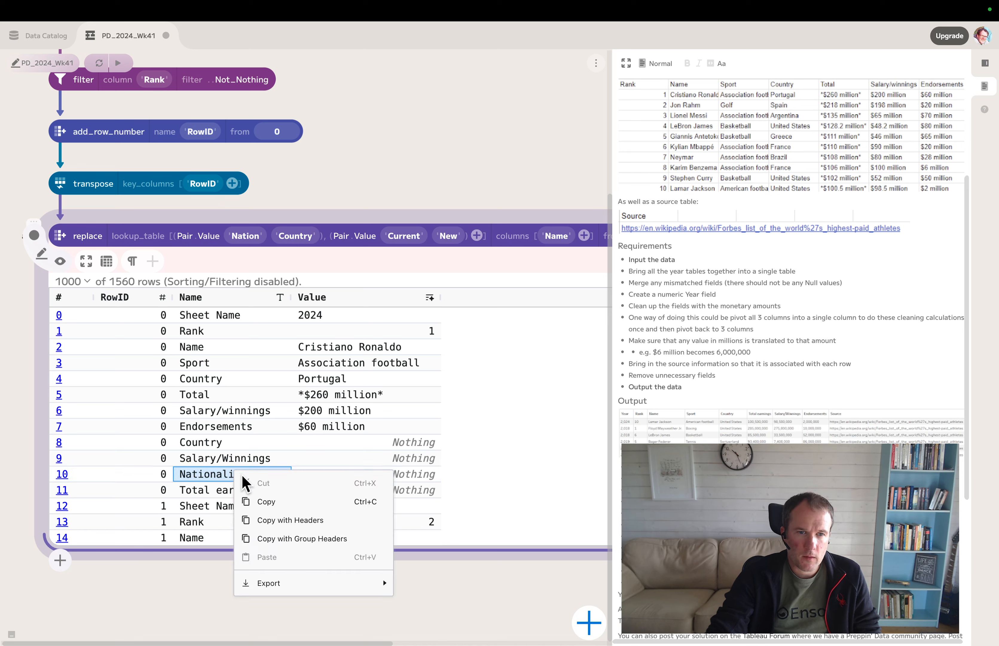
{"action": "left_click", "coordinate": [262, 502]}
{"action": "left_click", "coordinate": [402, 236]}
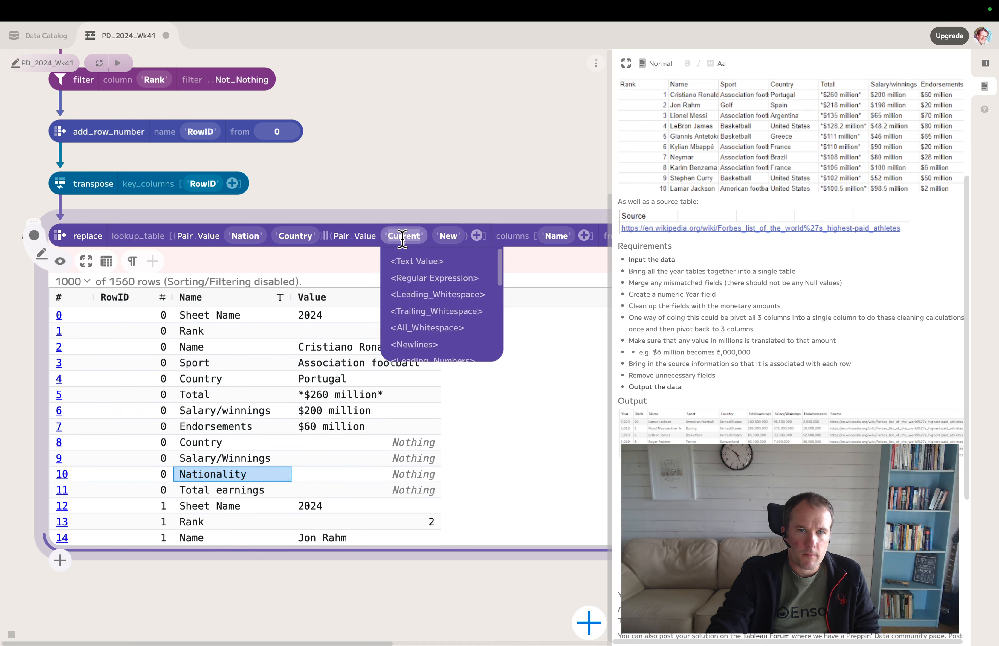
{"action": "key", "text": "ctrl+v"}
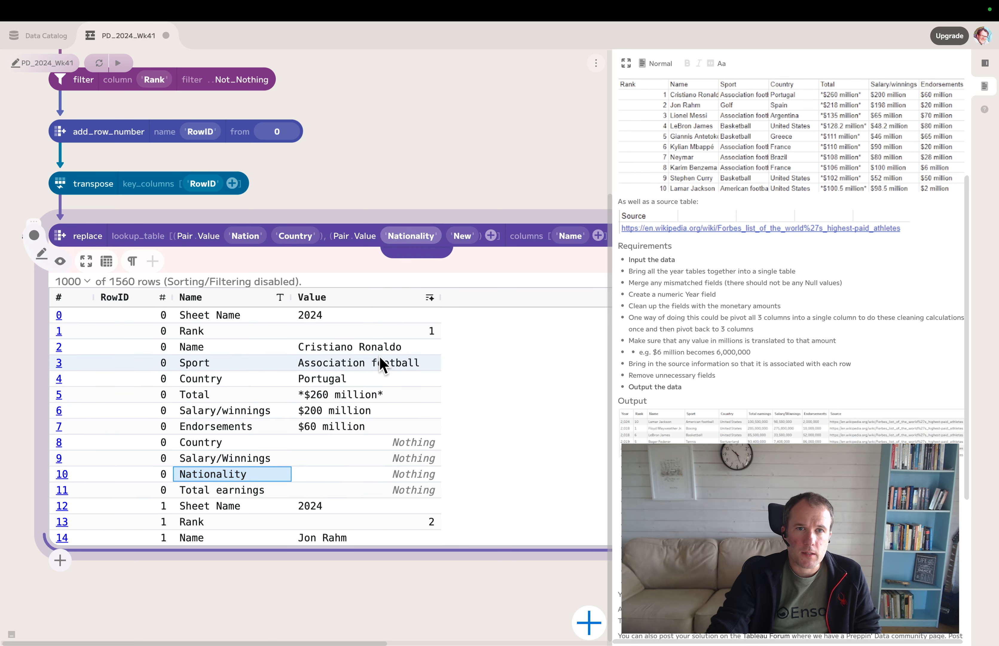
Step: Set the Nationality lookup pair's new value to Country
{"action": "left_click", "coordinate": [296, 236]}
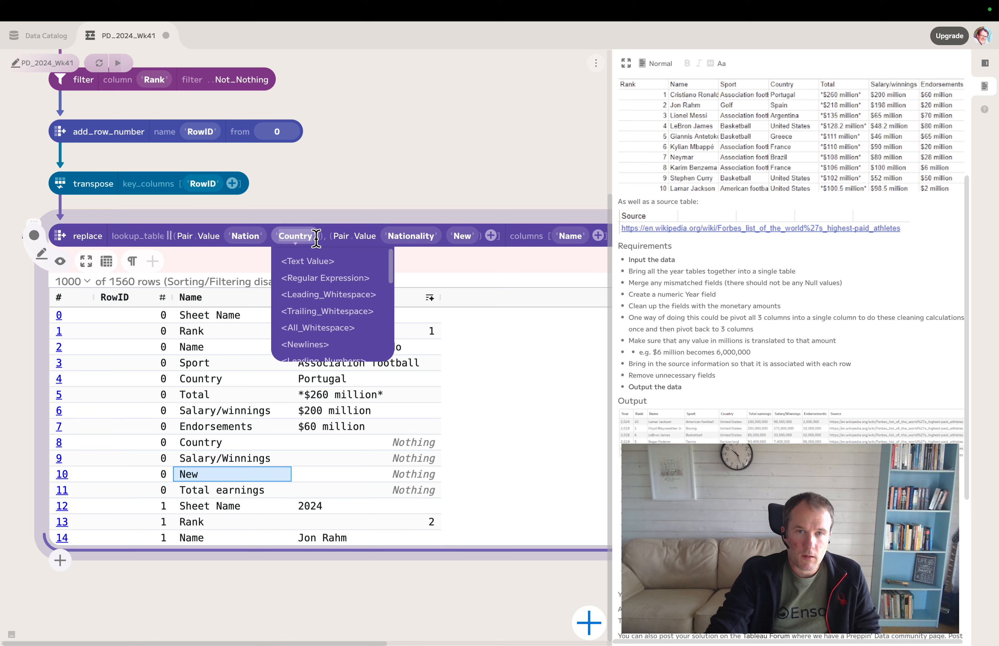
{"action": "left_click", "coordinate": [464, 236]}
{"action": "left_click", "coordinate": [465, 235]}
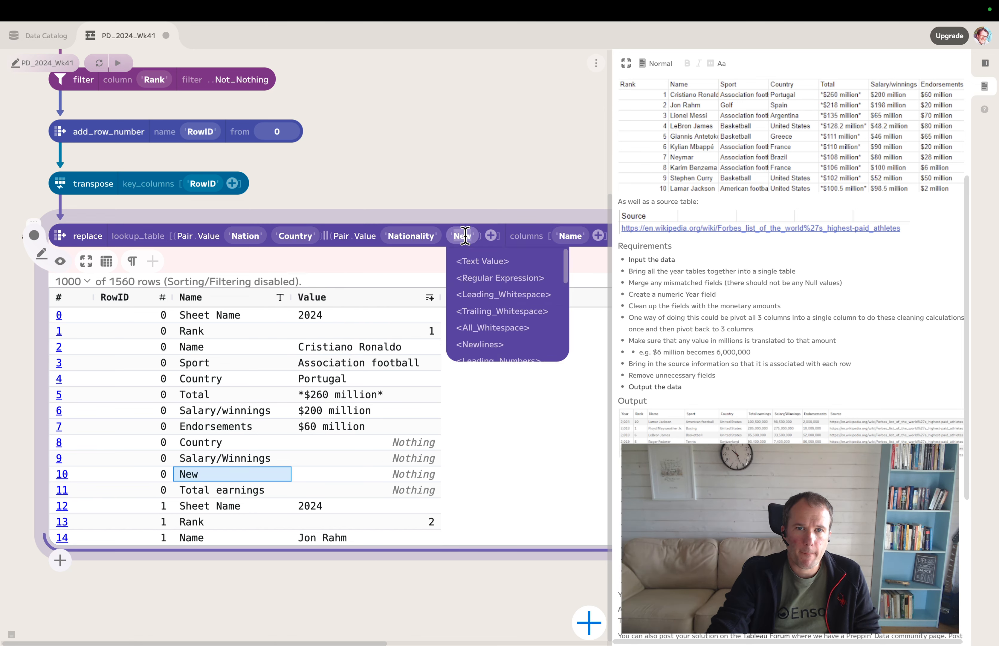
{"action": "key", "text": "super+v"}
{"action": "key", "text": "Return"}
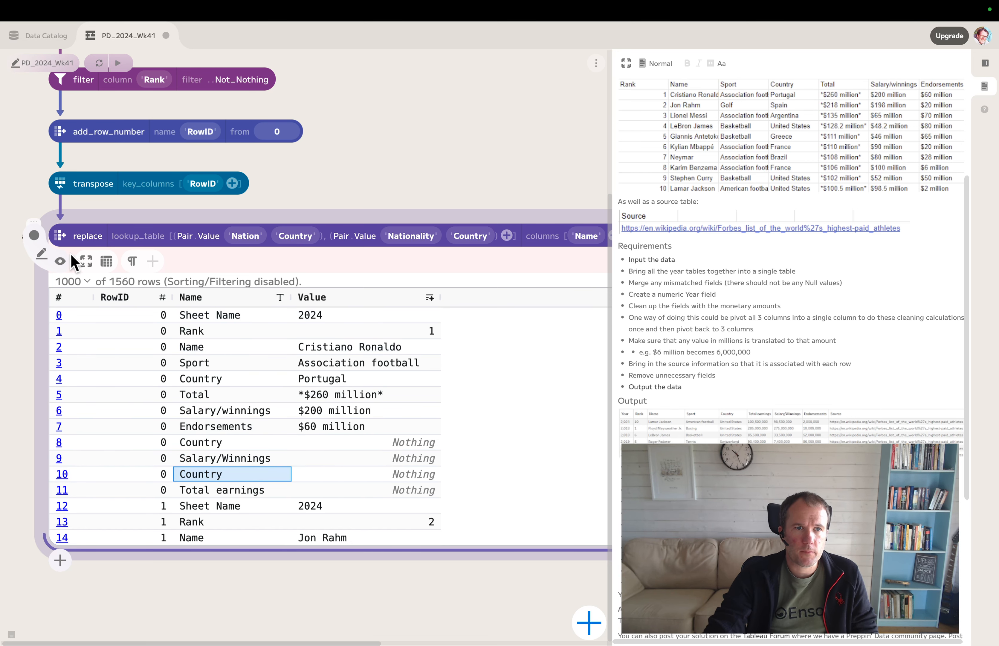
Step: Close the replace preview and add a cross_tab component after it, grouped by RowID with Name as its names column
{"action": "left_click", "coordinate": [61, 262]}
{"action": "left_click", "coordinate": [59, 285]}
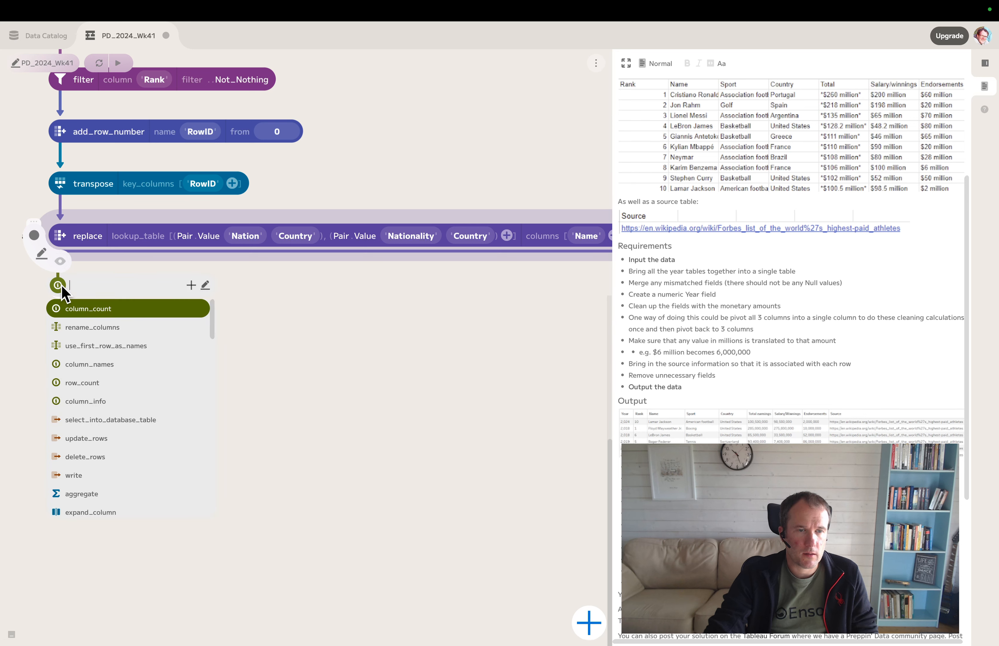
{"action": "type", "text": "cr"}
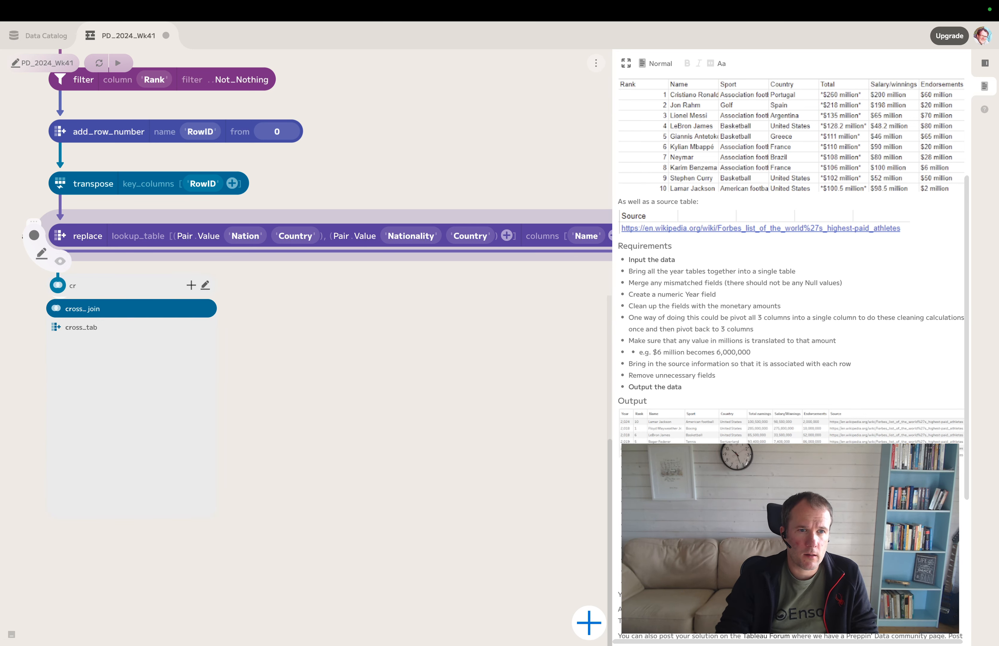
{"action": "left_click", "coordinate": [87, 329]}
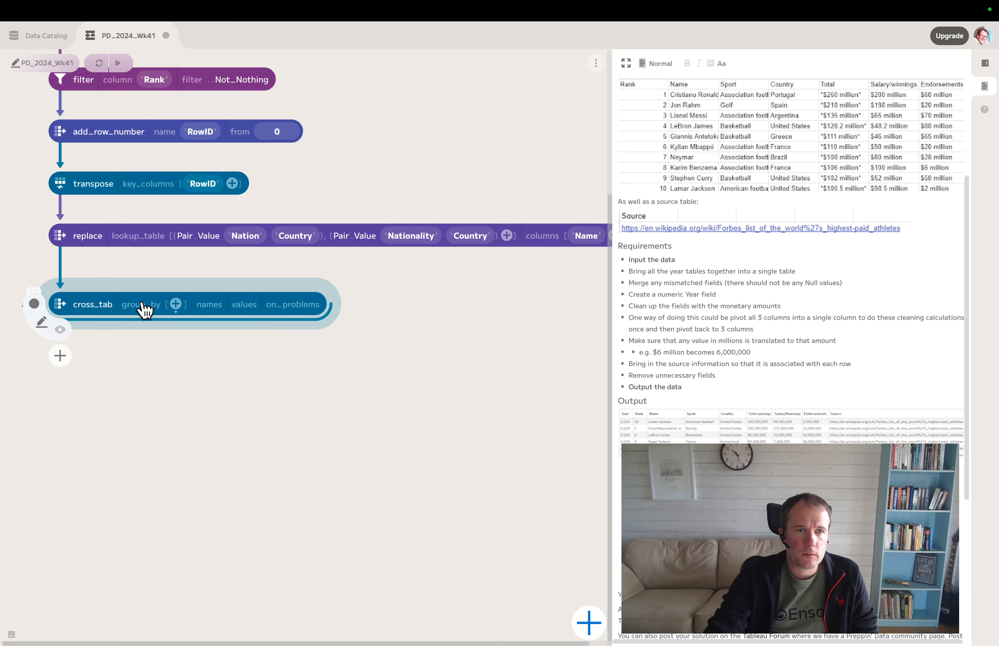
{"action": "left_click", "coordinate": [175, 304]}
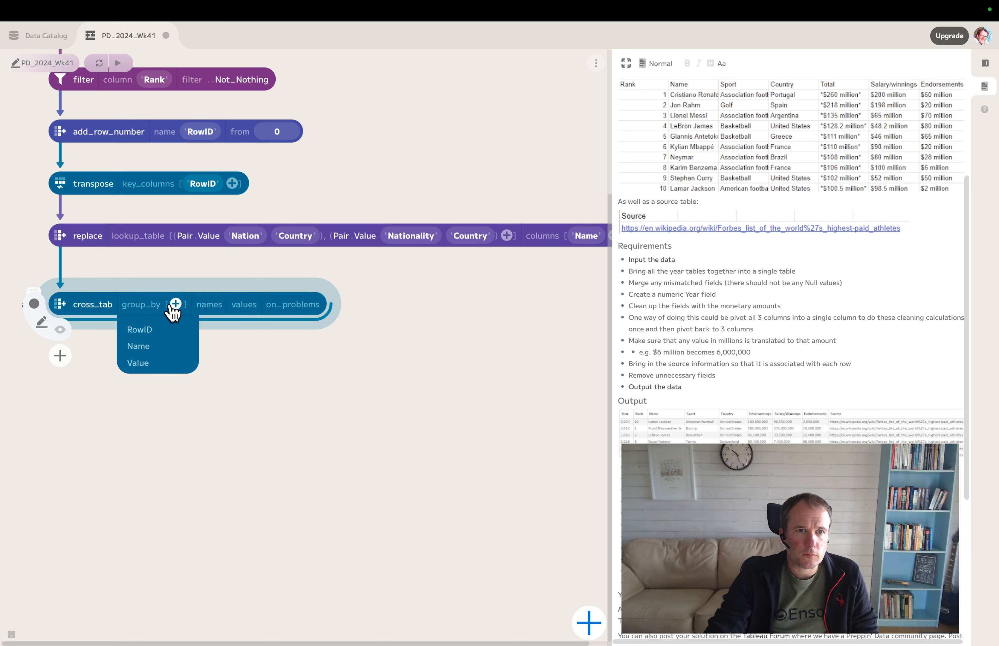
{"action": "left_click", "coordinate": [156, 331]}
{"action": "left_click", "coordinate": [250, 310]}
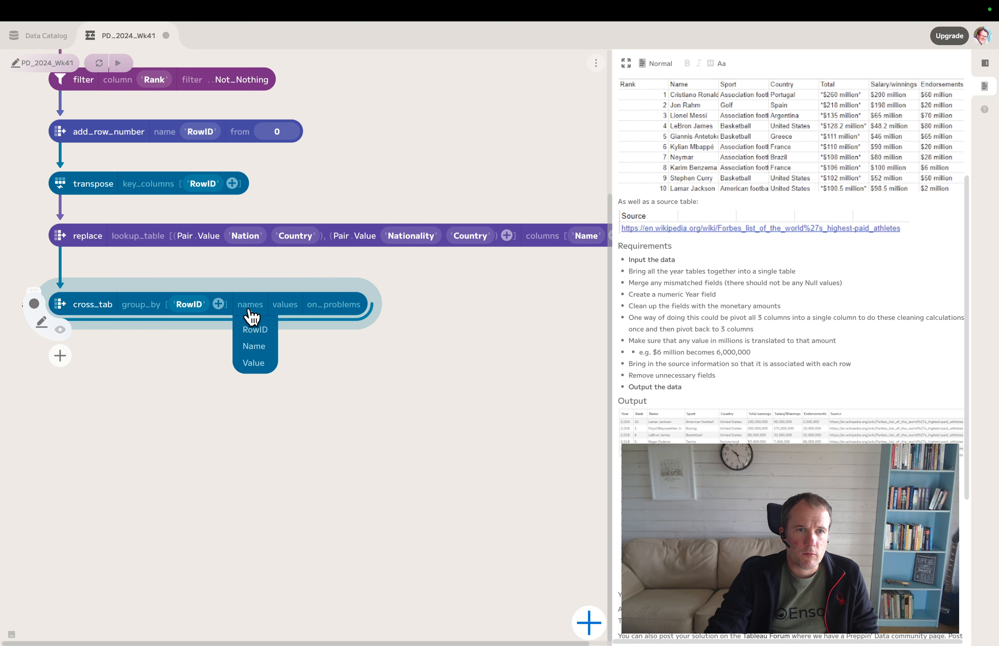
{"action": "left_click", "coordinate": [261, 345]}
Step: Set the cross_tab values to the First of the Value column and preview the output
{"action": "left_click", "coordinate": [331, 309]}
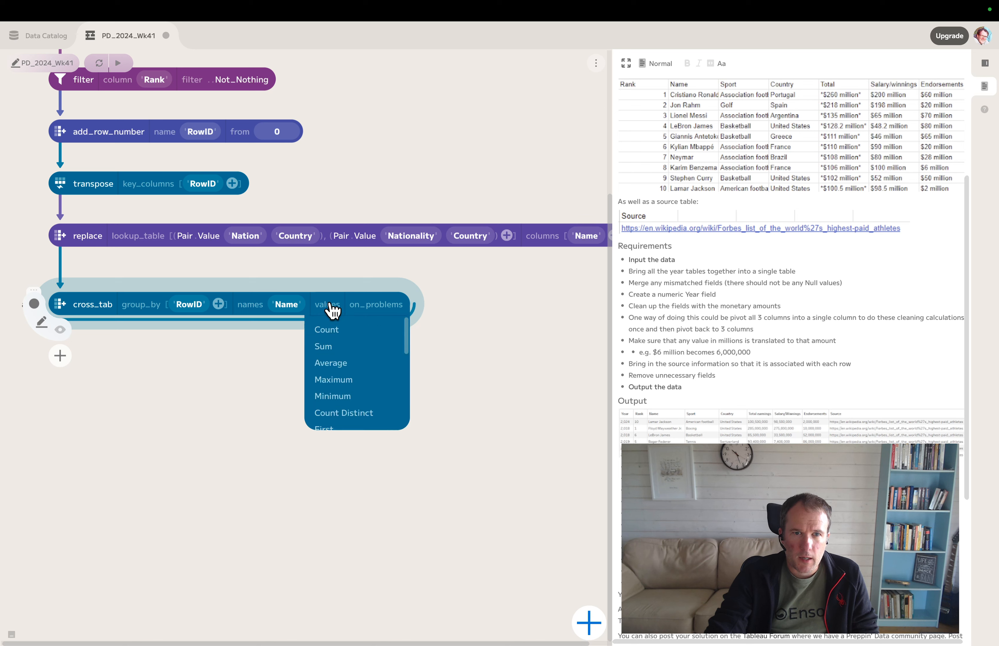
{"action": "scroll", "coordinate": [378, 386], "scroll_direction": "down", "scroll_amount": 3}
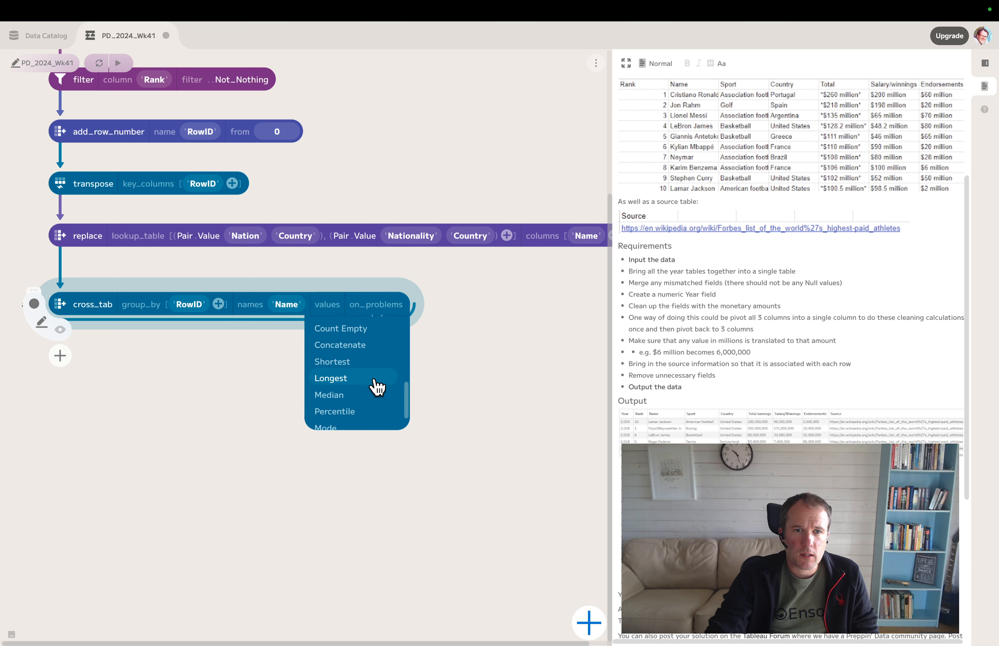
{"action": "scroll", "coordinate": [378, 386], "scroll_direction": "down", "scroll_amount": 1}
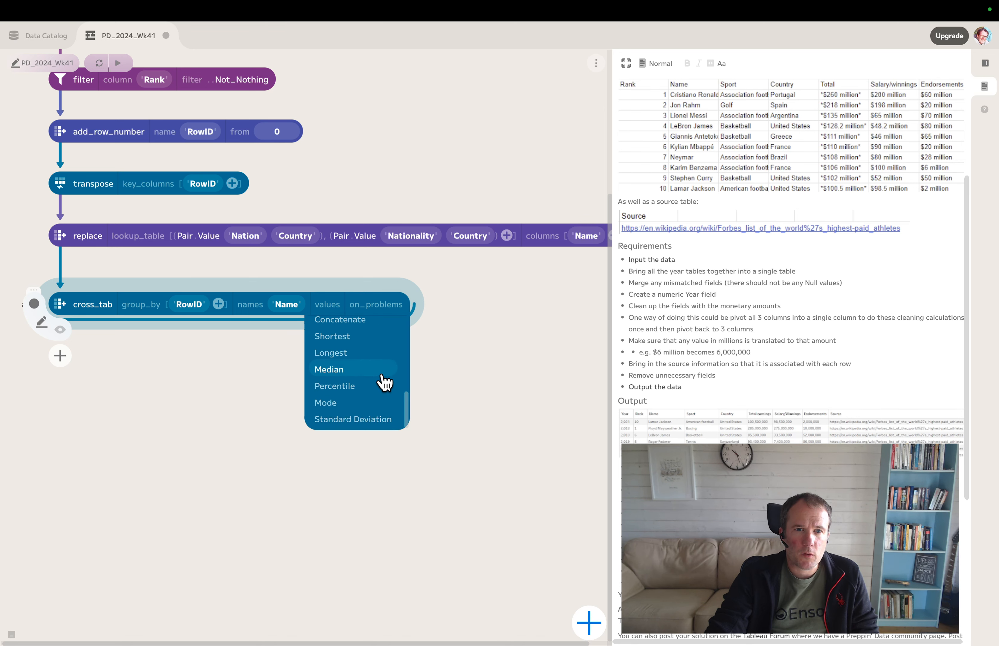
{"action": "scroll", "coordinate": [383, 382], "scroll_direction": "up", "scroll_amount": 4}
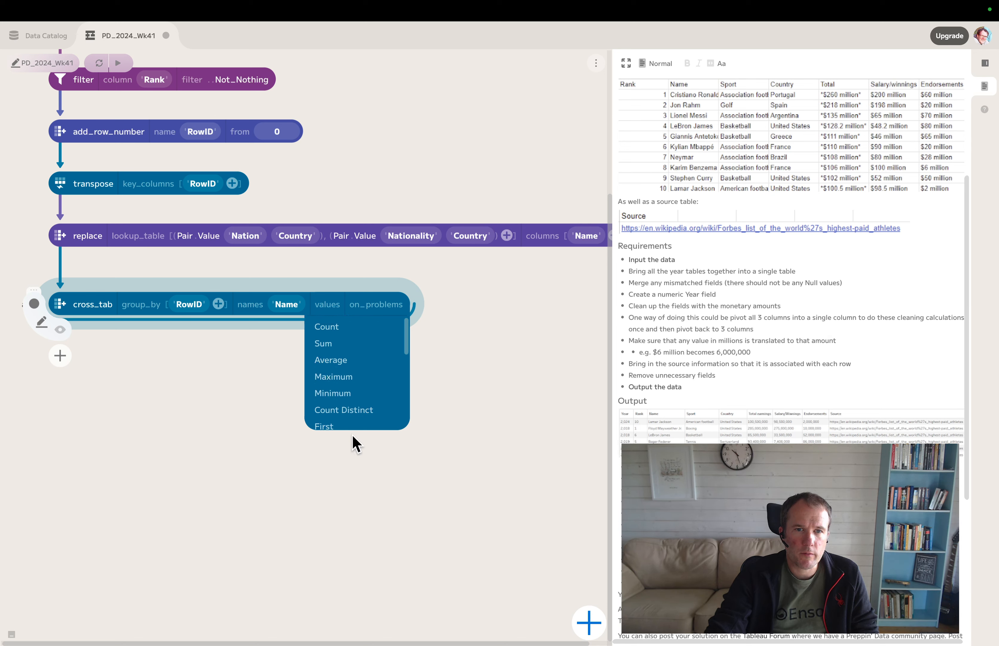
{"action": "left_click", "coordinate": [338, 427]}
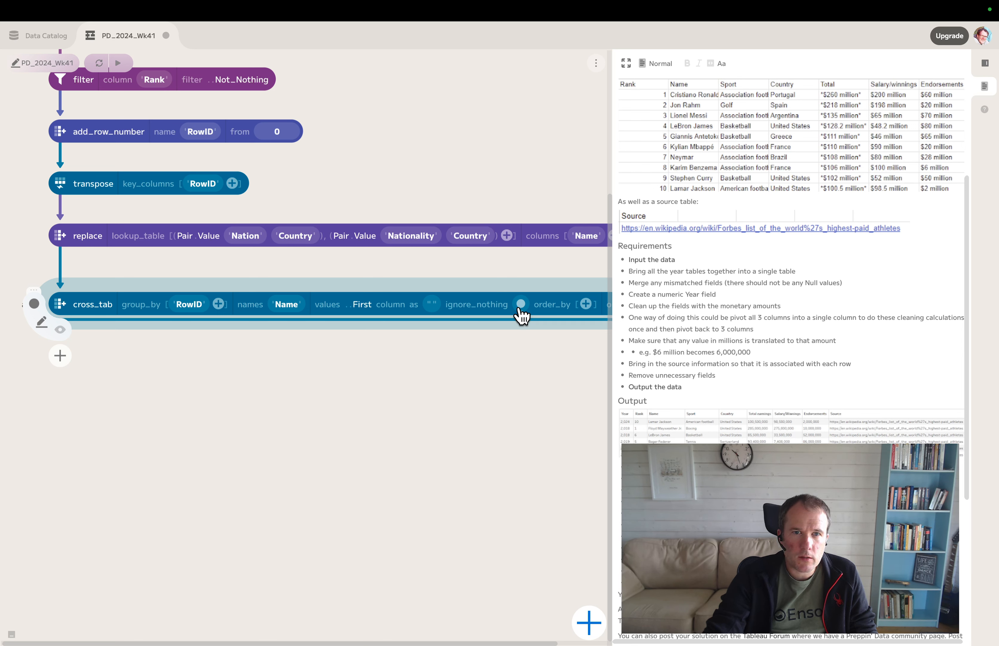
{"action": "left_click", "coordinate": [61, 331]}
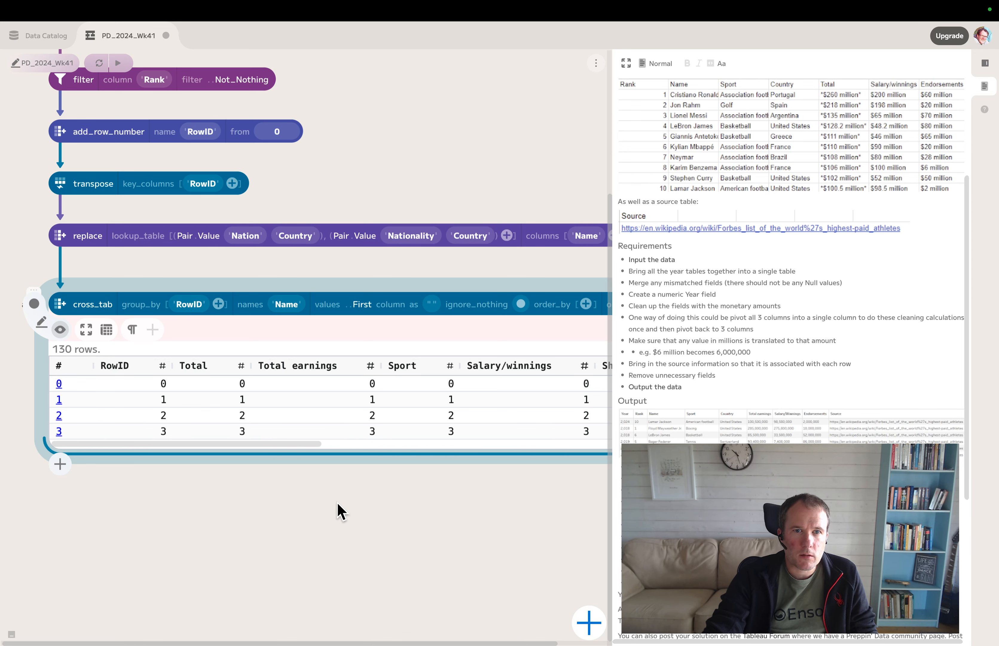
{"action": "left_click", "coordinate": [387, 312]}
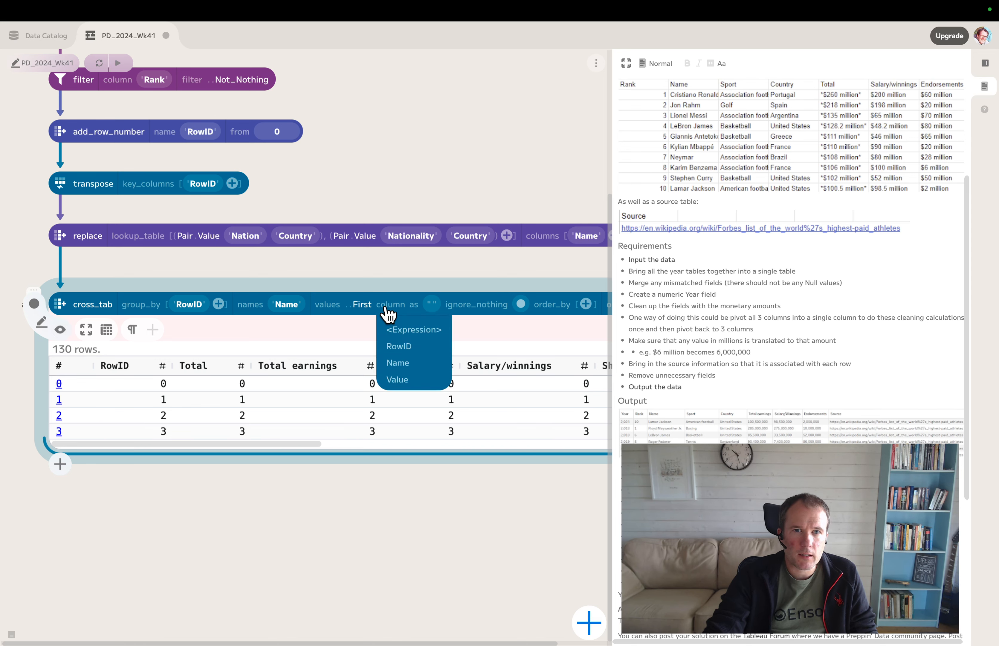
{"action": "left_click", "coordinate": [409, 380]}
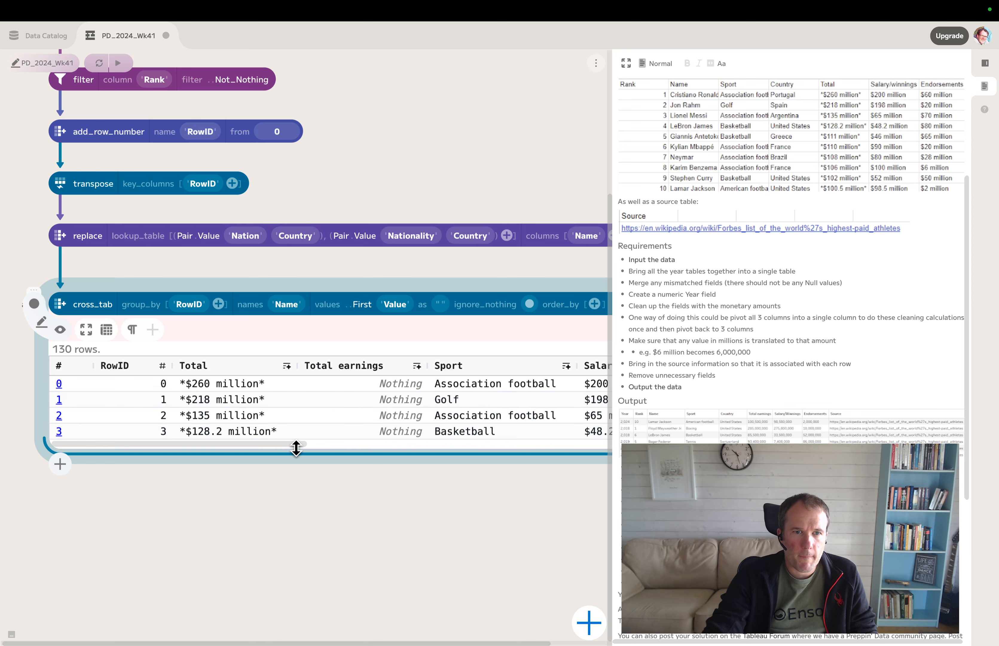
Step: Enlarge the cross_tab preview and check the merged Country column across the rows
{"action": "left_click_drag", "start_coordinate": [296, 449], "coordinate": [568, 524]}
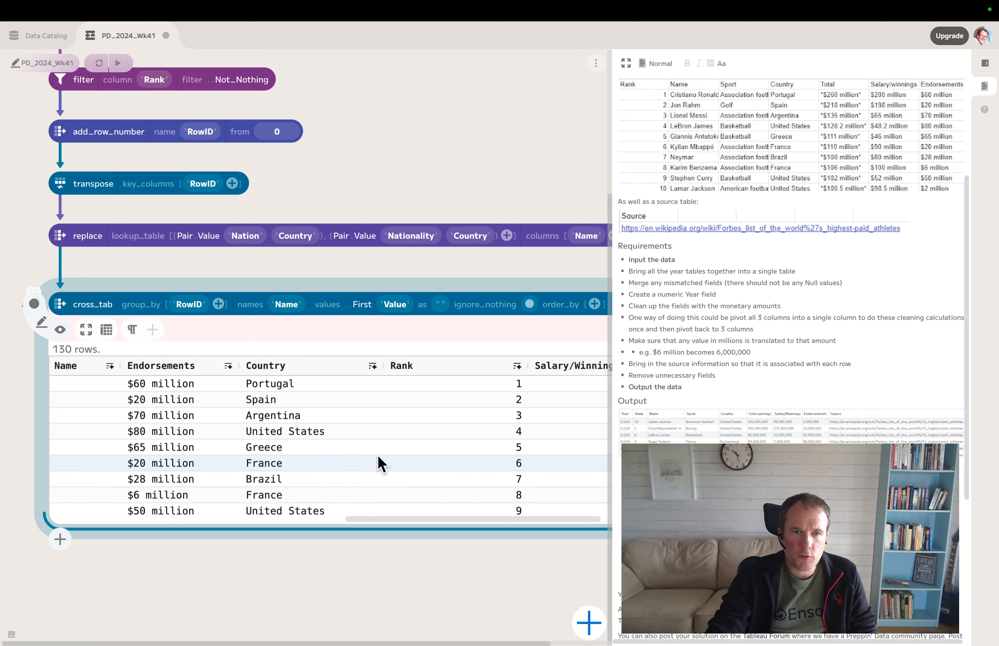
{"action": "scroll", "coordinate": [293, 461], "scroll_direction": "down", "scroll_amount": 10}
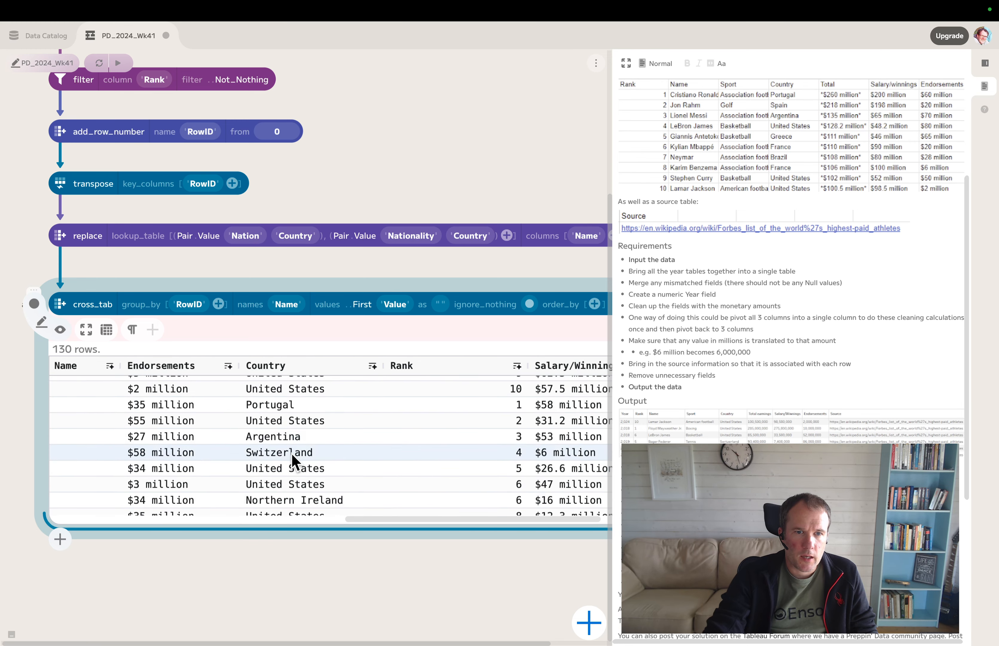
{"action": "scroll", "coordinate": [294, 460], "scroll_direction": "up", "scroll_amount": 10}
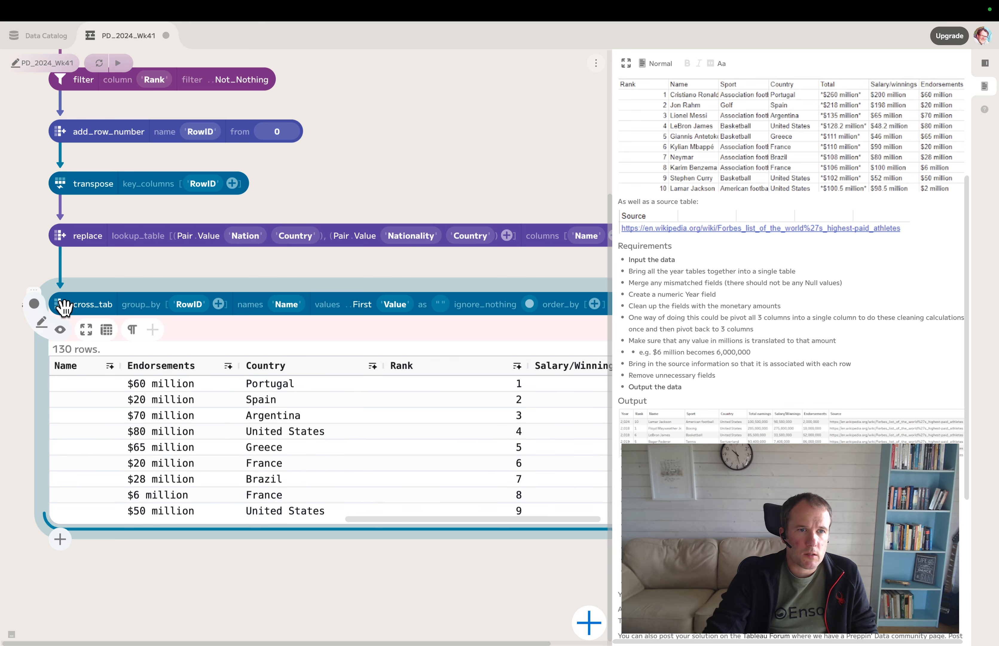
Step: Move the cross_tab component closer beneath replace and examine the Salary/Winnings and Name columns in its preview
{"action": "scroll", "coordinate": [233, 308], "scroll_direction": "up", "scroll_amount": 1}
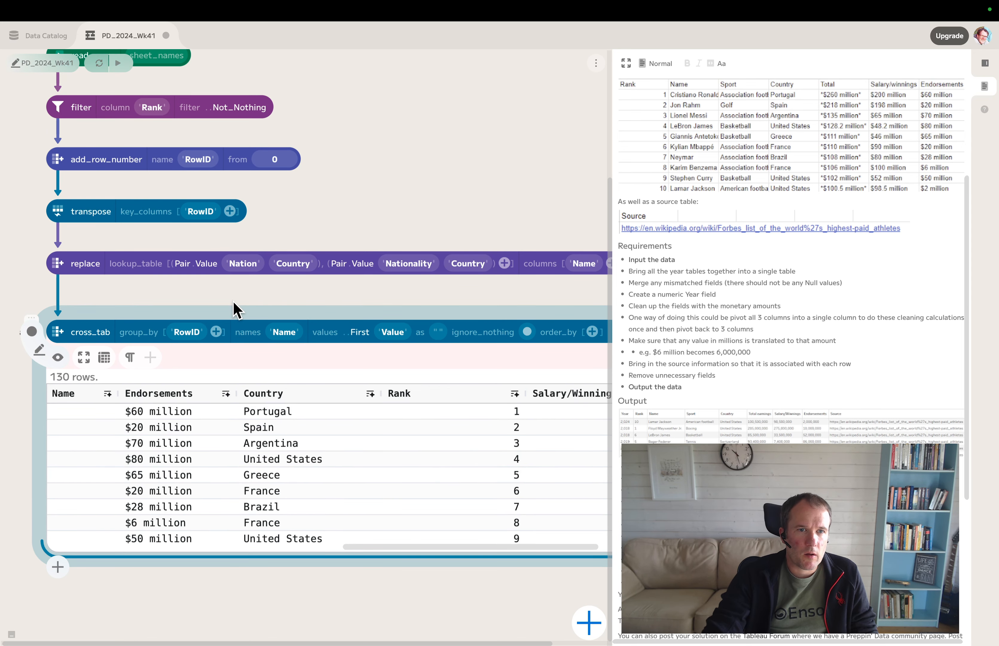
{"action": "left_click_drag", "start_coordinate": [226, 312], "coordinate": [227, 307]}
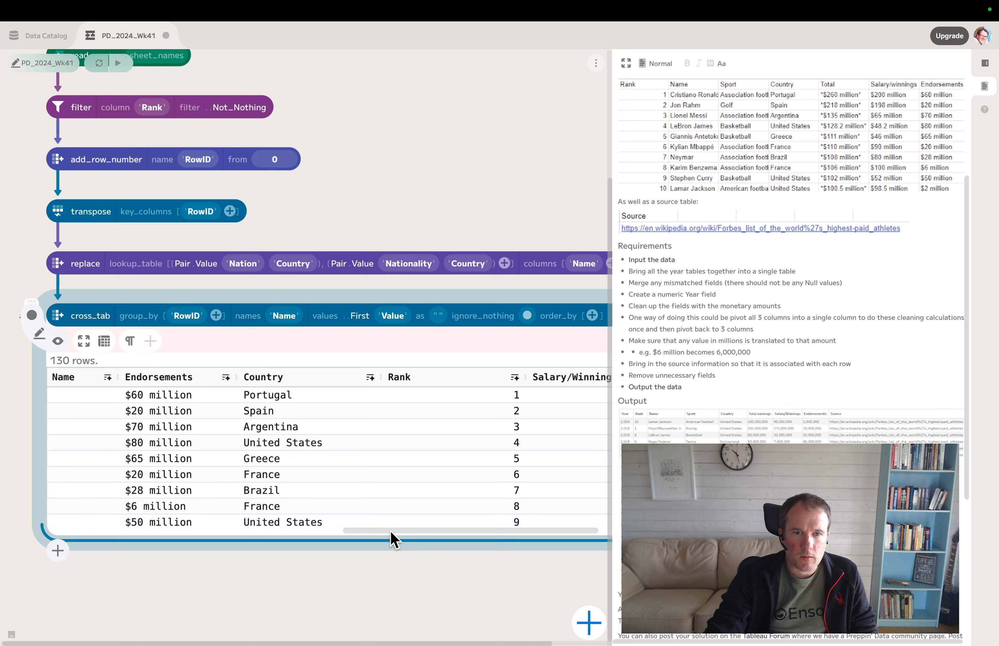
{"action": "left_click_drag", "start_coordinate": [392, 529], "coordinate": [481, 540]}
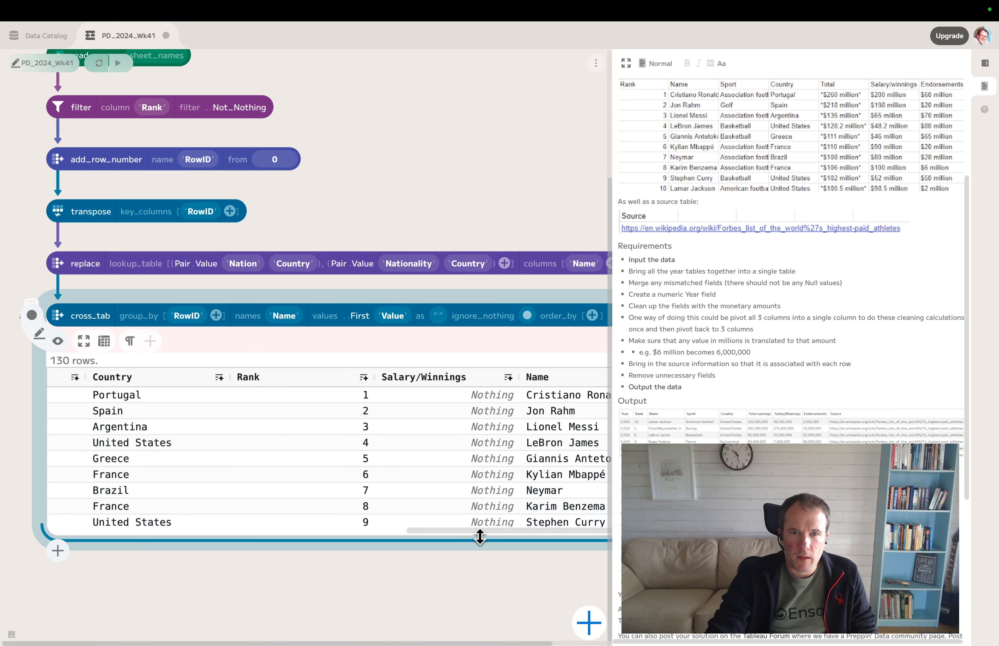
Step: Move the cross_tab component lower to make room beneath replace and preview the replace output
{"action": "left_click_drag", "start_coordinate": [481, 534], "coordinate": [309, 534]}
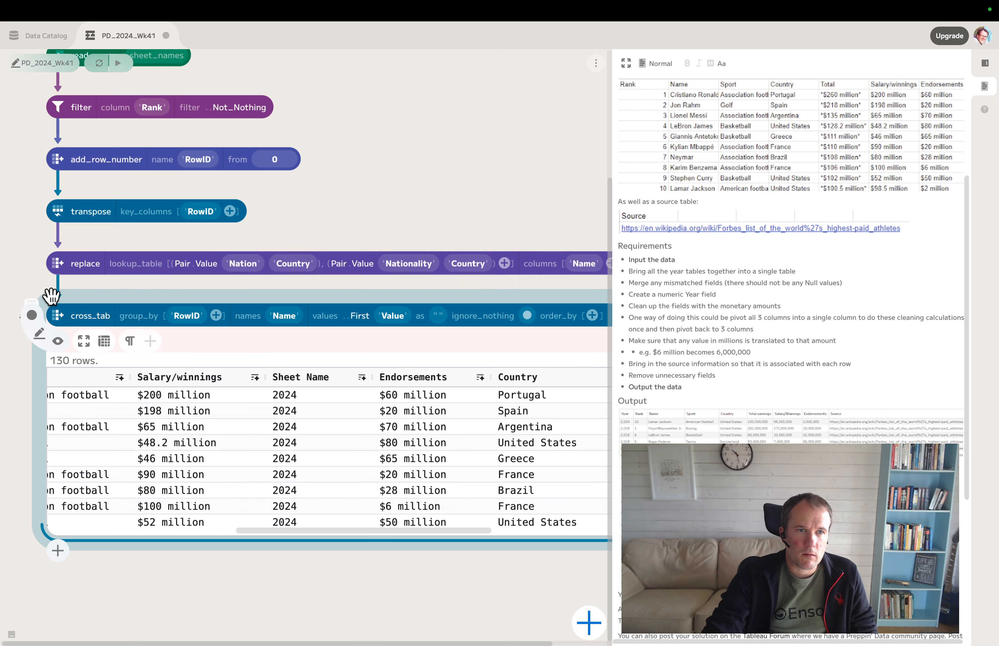
{"action": "left_click_drag", "start_coordinate": [66, 317], "coordinate": [60, 430]}
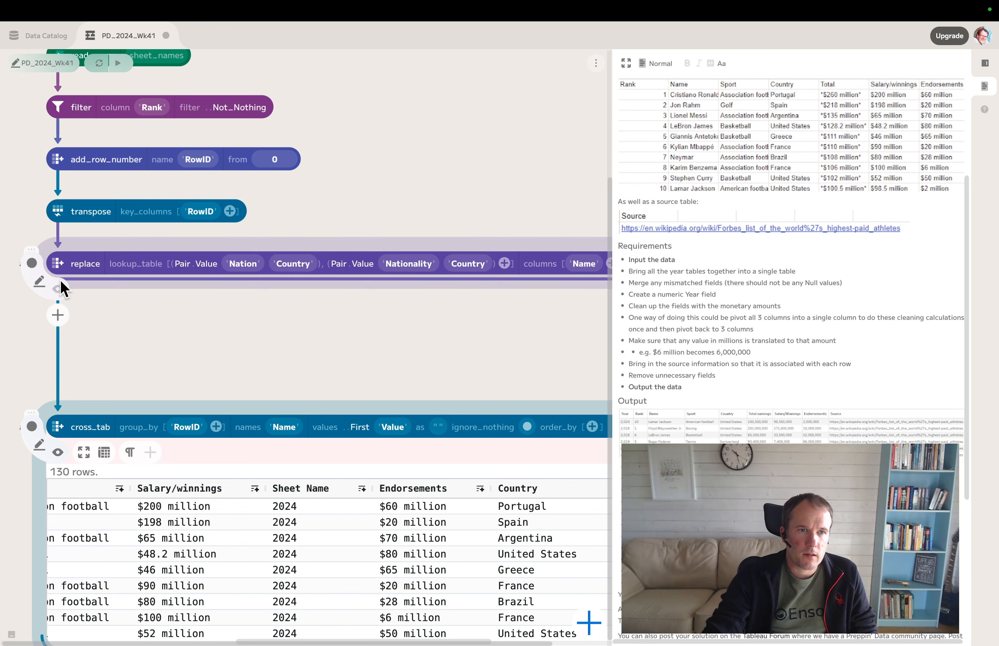
{"action": "left_click", "coordinate": [59, 291]}
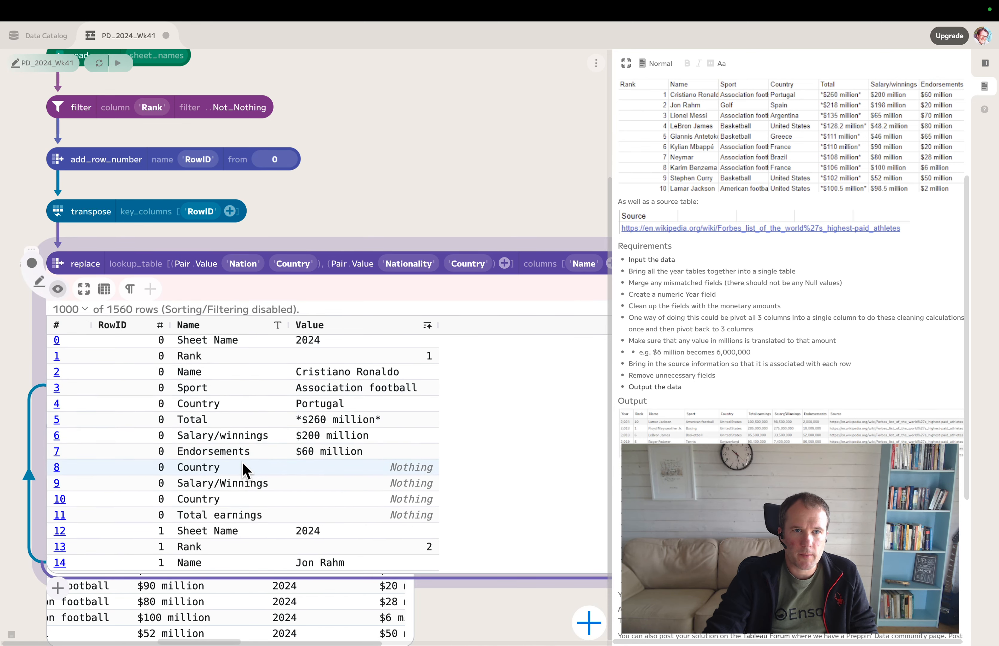
{"action": "scroll", "coordinate": [432, 232], "scroll_direction": "up", "scroll_amount": 1}
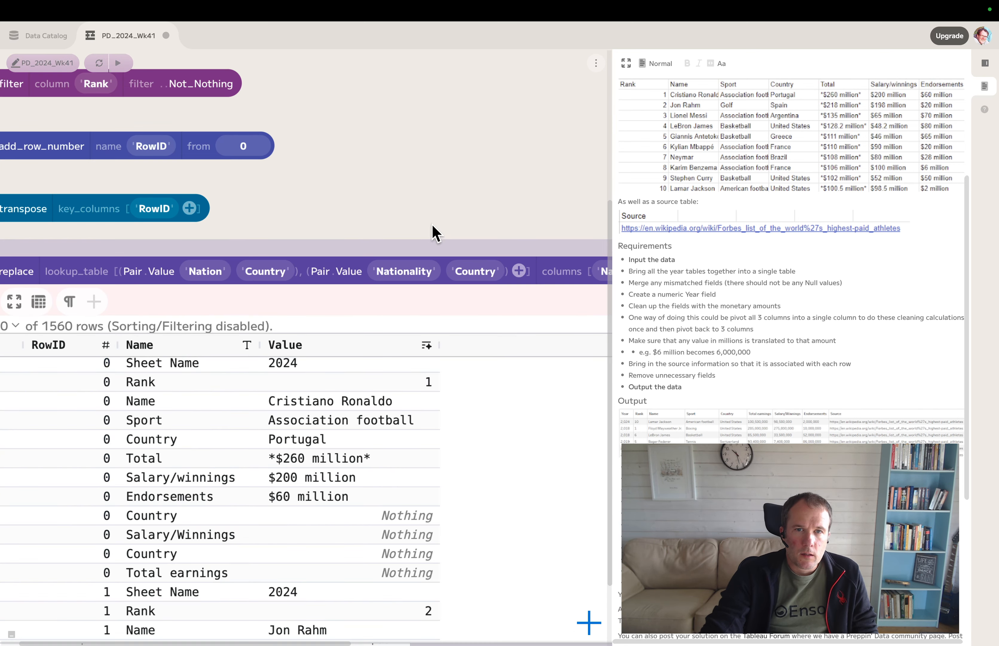
{"action": "scroll", "coordinate": [433, 225], "scroll_direction": "down", "scroll_amount": 3}
{"action": "scroll", "coordinate": [419, 178], "scroll_direction": "down", "scroll_amount": 1}
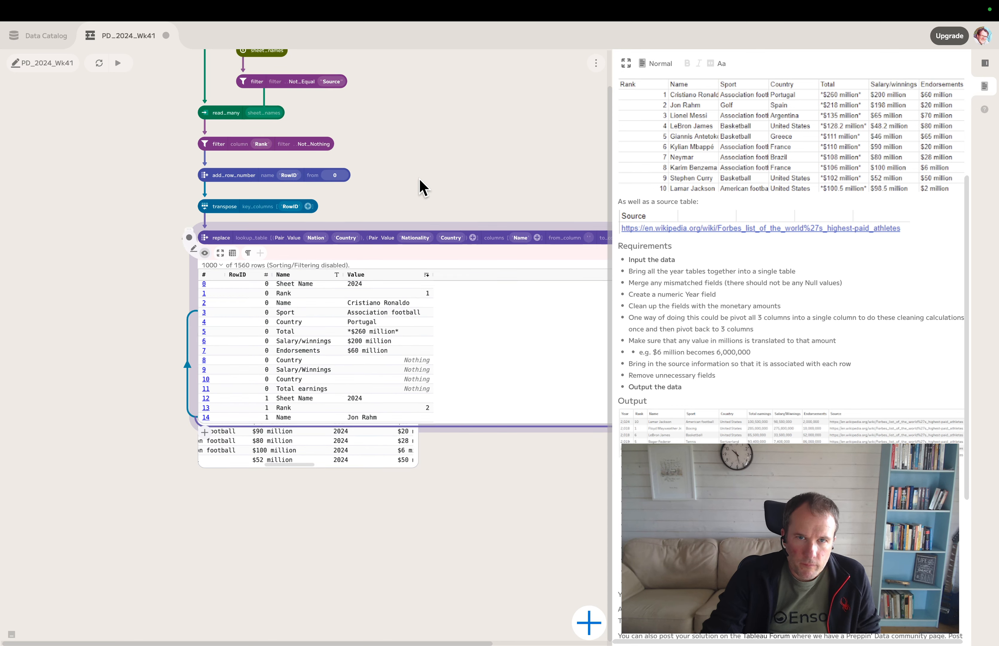
Step: Add a lookup pair to the replace component that maps Salary/Winnings to Salary/winnings
{"action": "right_click", "coordinate": [311, 372]}
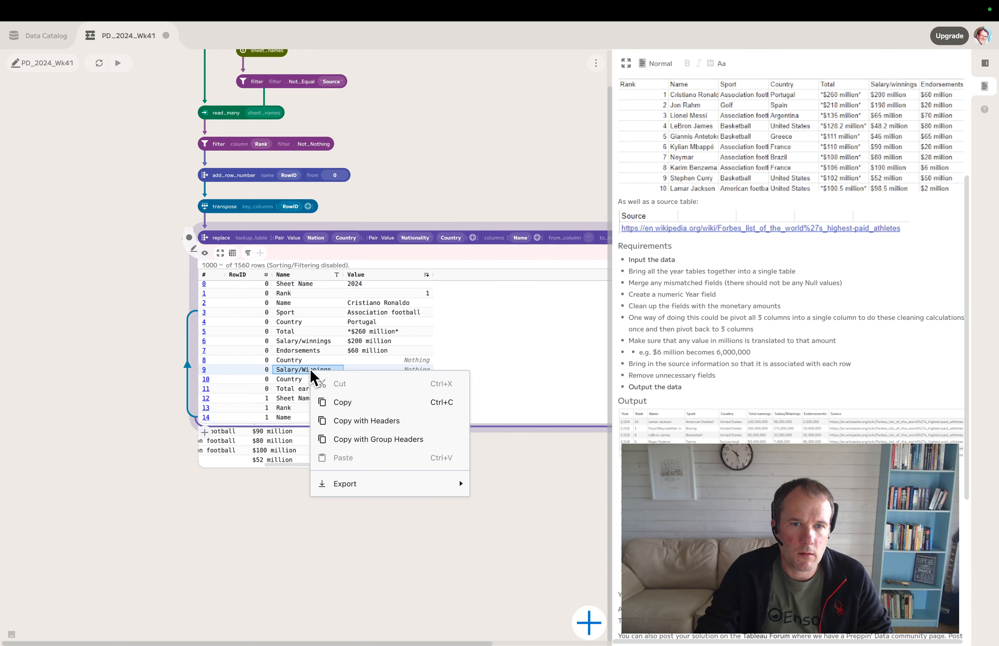
{"action": "left_click", "coordinate": [331, 402]}
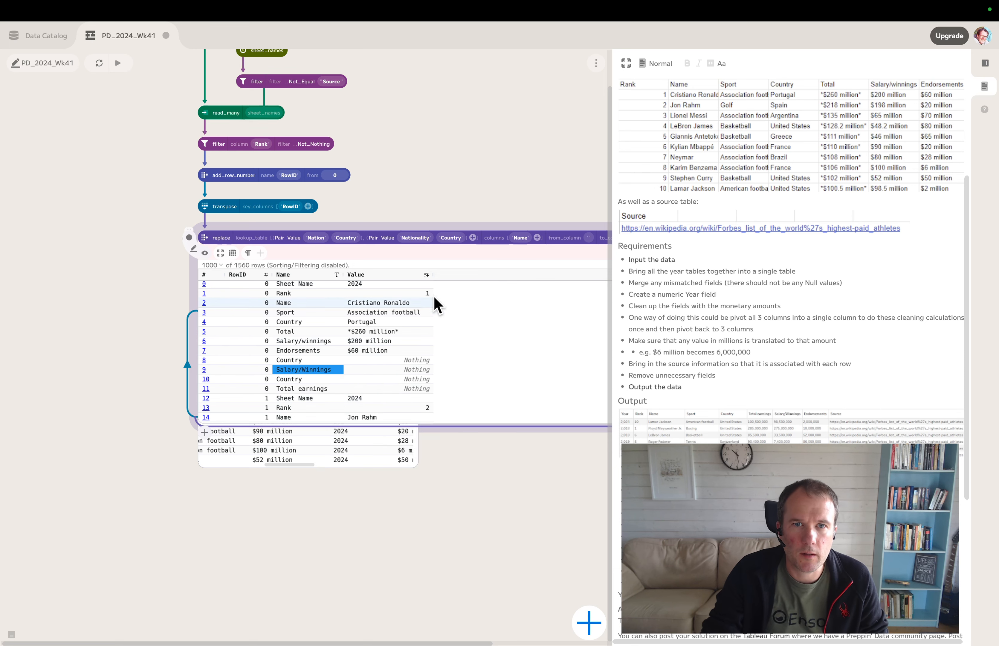
{"action": "left_click", "coordinate": [473, 238]}
{"action": "left_click", "coordinate": [515, 236]}
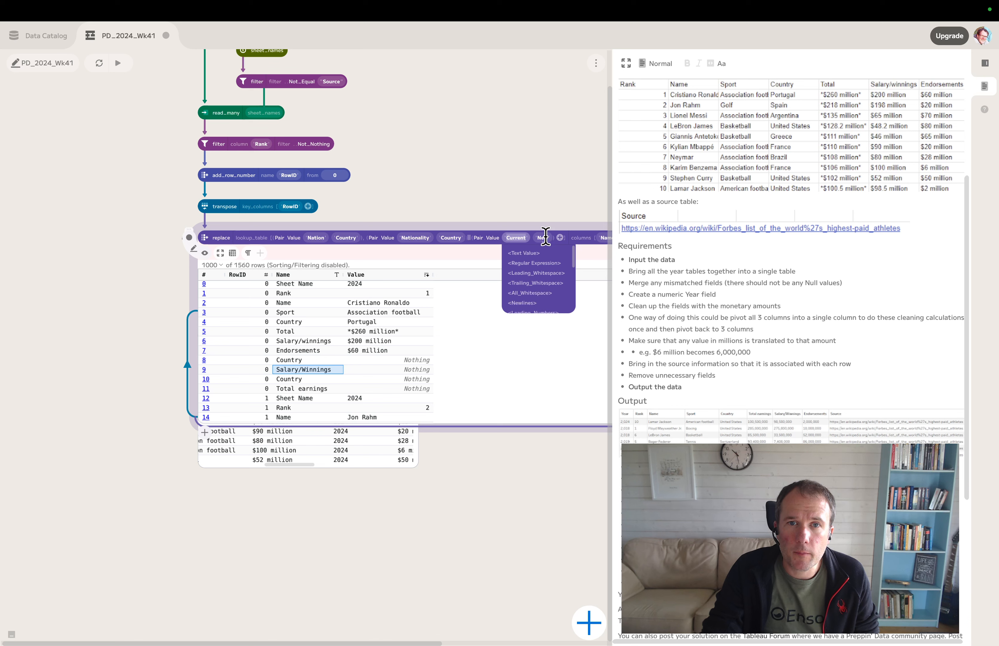
{"action": "key", "text": "ctrl+v"}
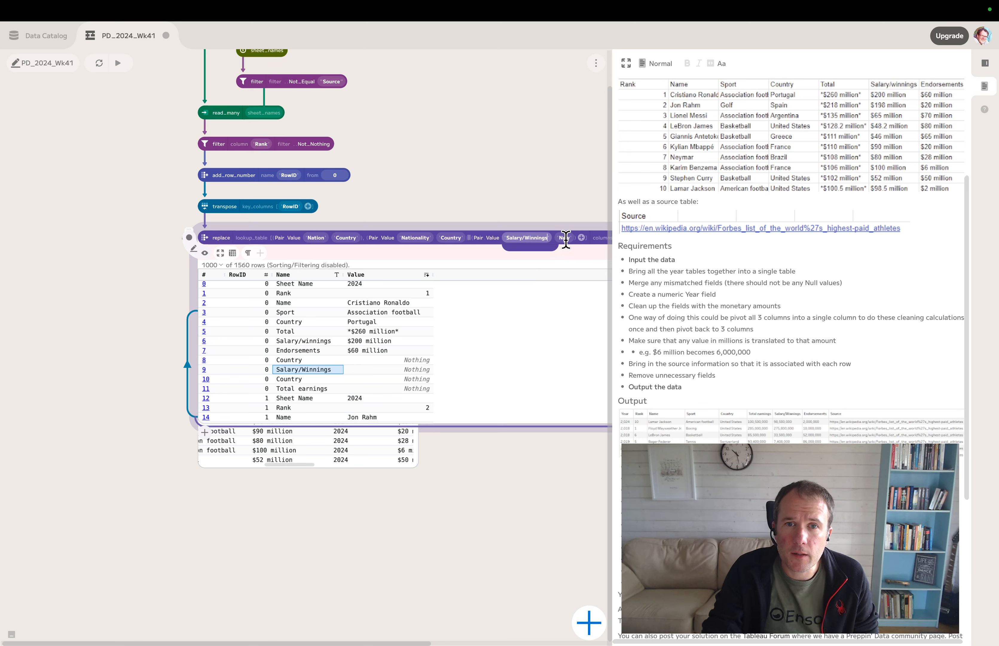
{"action": "key", "text": "Return"}
{"action": "left_click", "coordinate": [566, 238]}
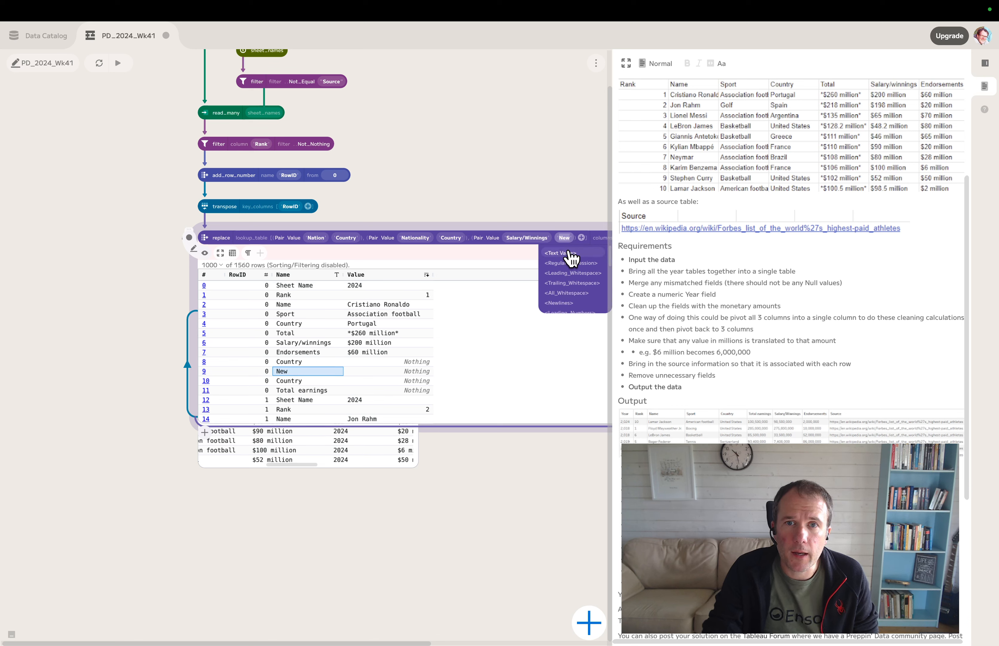
{"action": "key", "text": "ctrl+v"}
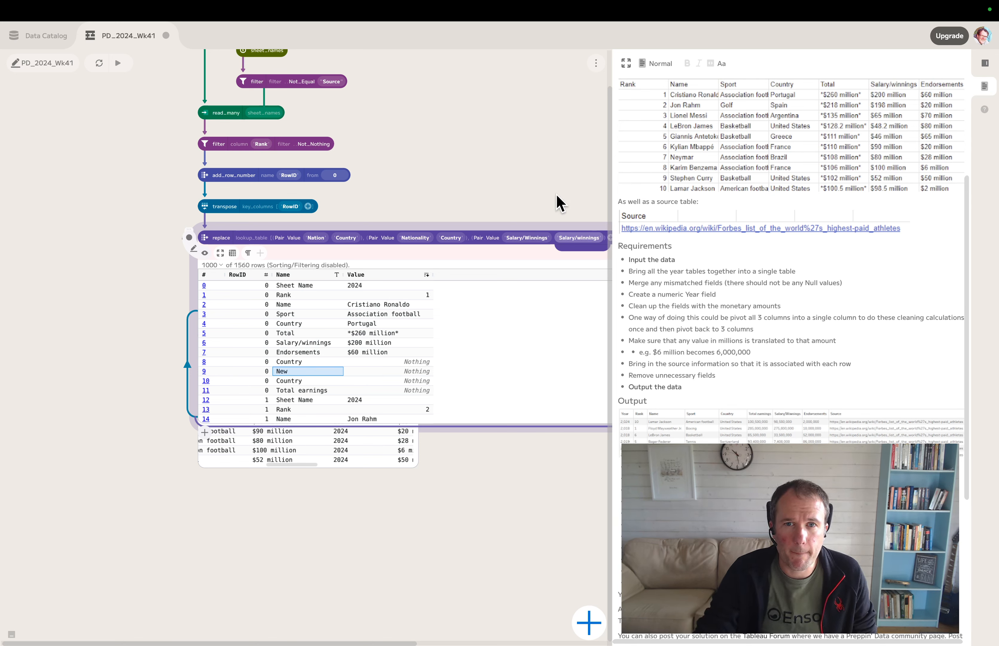
{"action": "key", "text": "Return"}
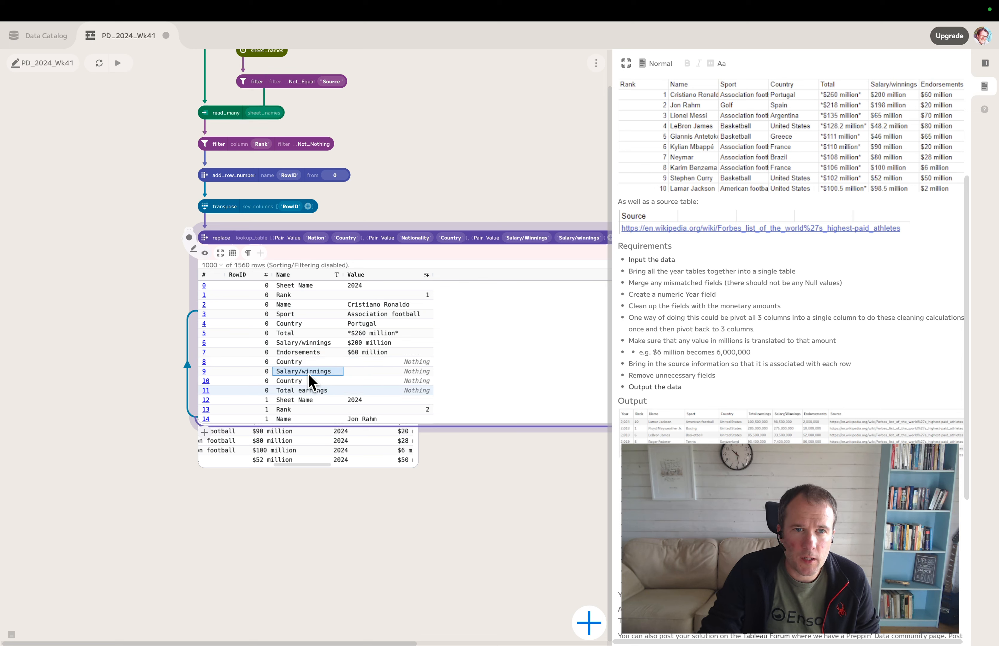
Step: Add another lookup pair to replace, with Total copied from the Name column as its current value
{"action": "left_click", "coordinate": [299, 333]}
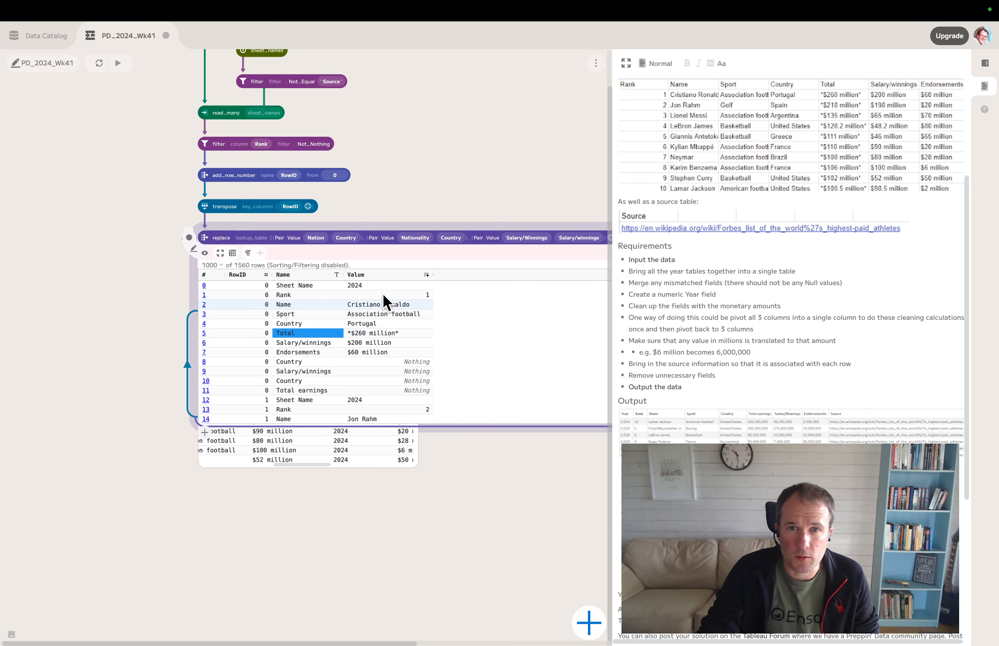
{"action": "left_click_drag", "start_coordinate": [479, 187], "coordinate": [349, 210]}
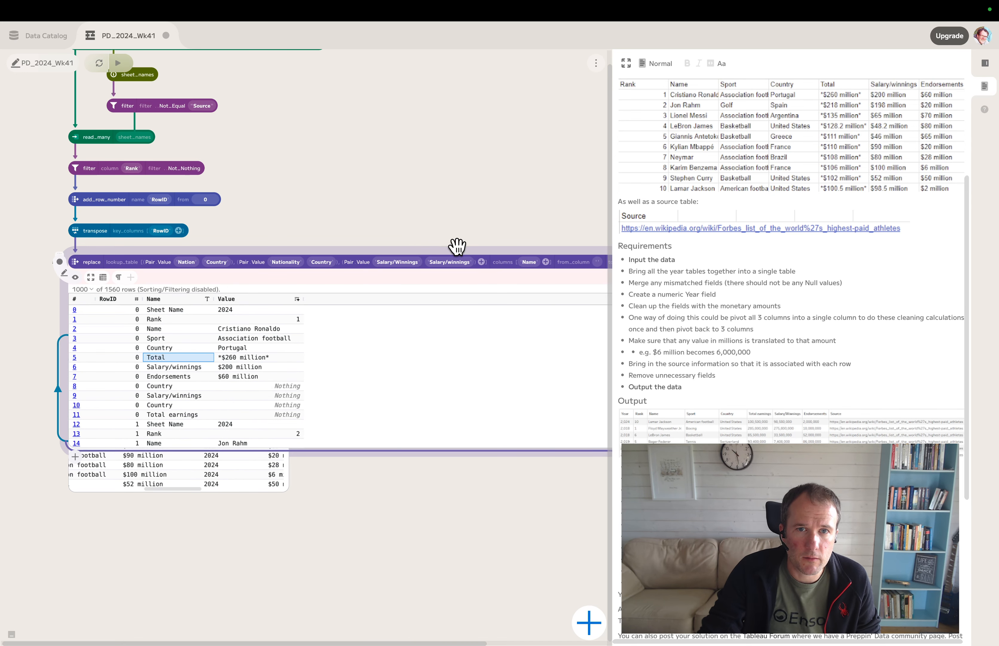
{"action": "left_click", "coordinate": [481, 261]}
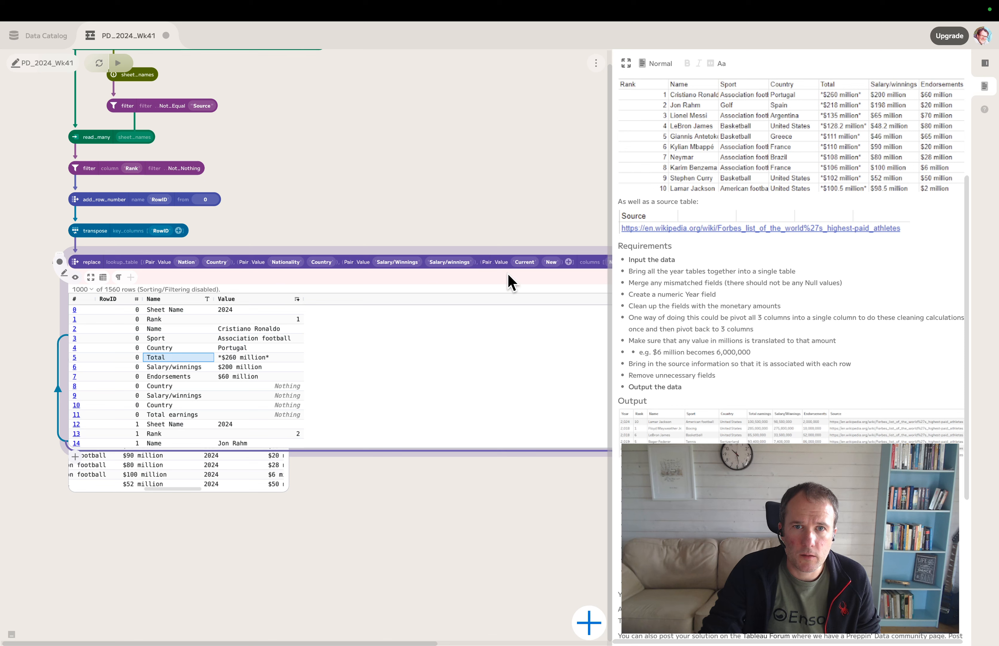
{"action": "left_click", "coordinate": [519, 262]}
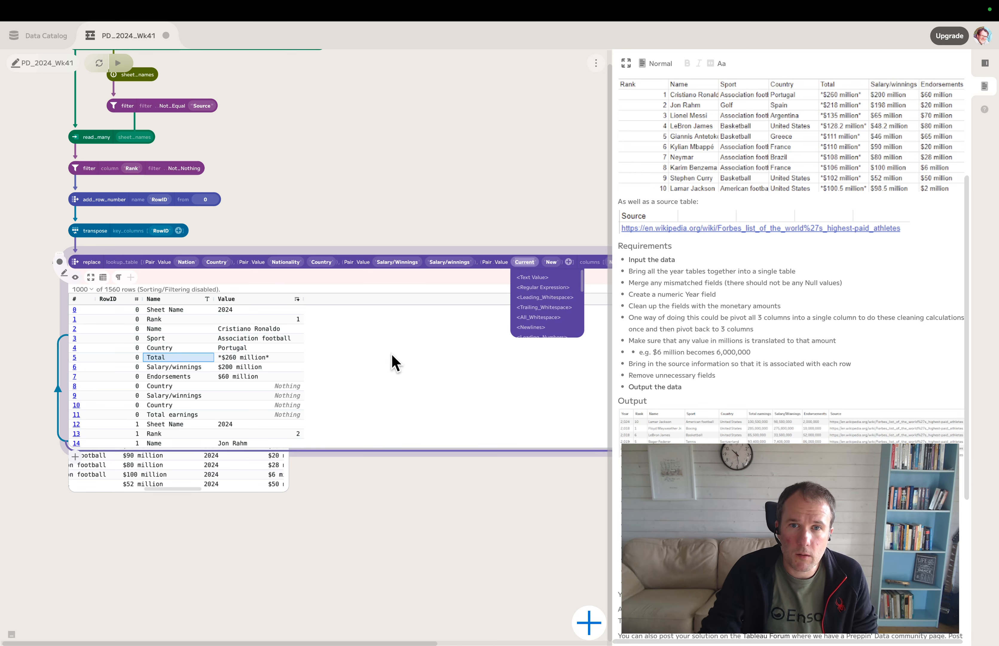
{"action": "right_click", "coordinate": [172, 357]}
{"action": "left_click", "coordinate": [187, 389]}
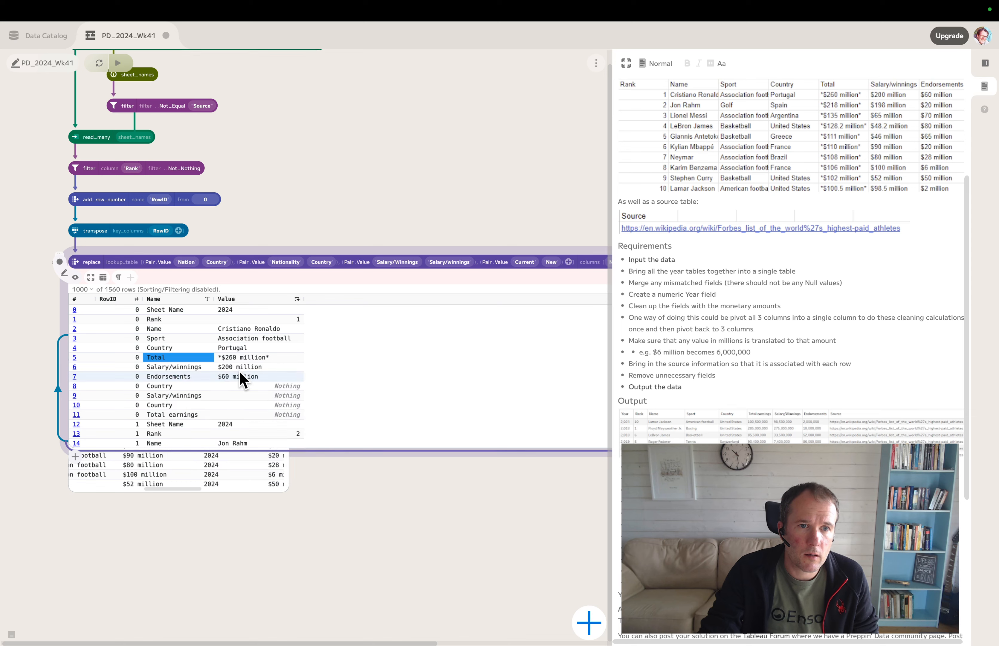
{"action": "left_click", "coordinate": [520, 263]}
{"action": "key", "text": "ctrl+v"}
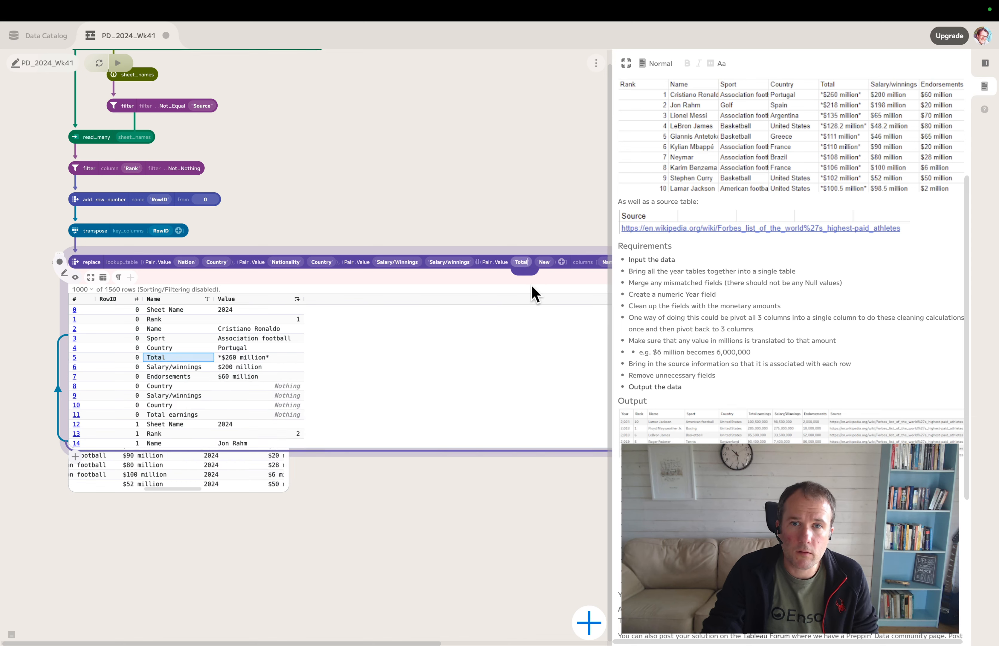
Step: Set the new value of the Total pair to Total earnings, copied from the replace preview
{"action": "right_click", "coordinate": [185, 417]}
{"action": "left_click", "coordinate": [216, 450]}
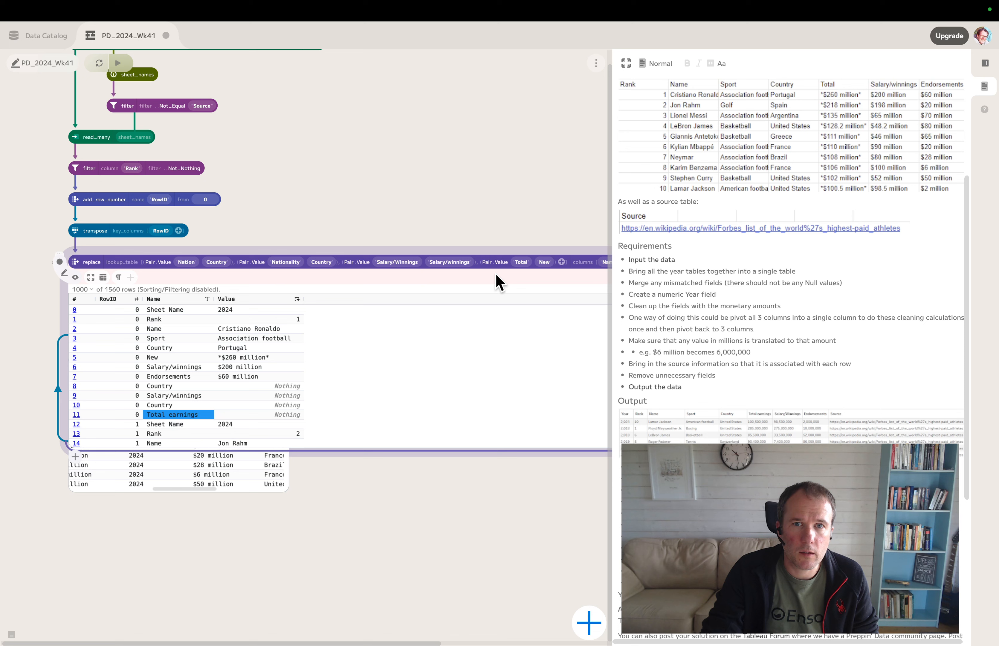
{"action": "left_click", "coordinate": [542, 263]}
{"action": "key", "text": "ctrl+v"}
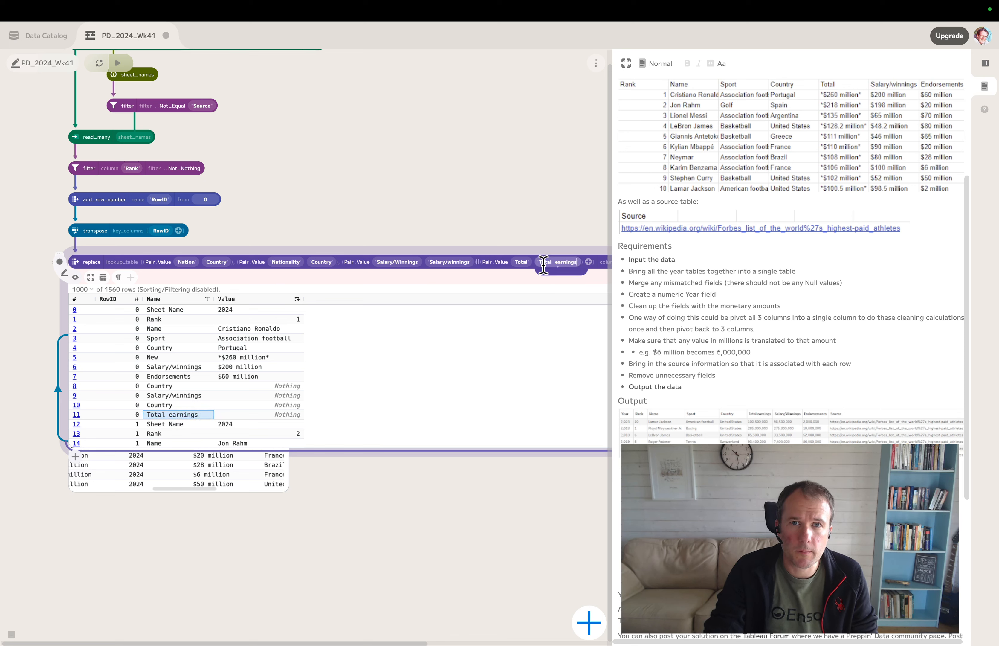
{"action": "key", "text": "Return"}
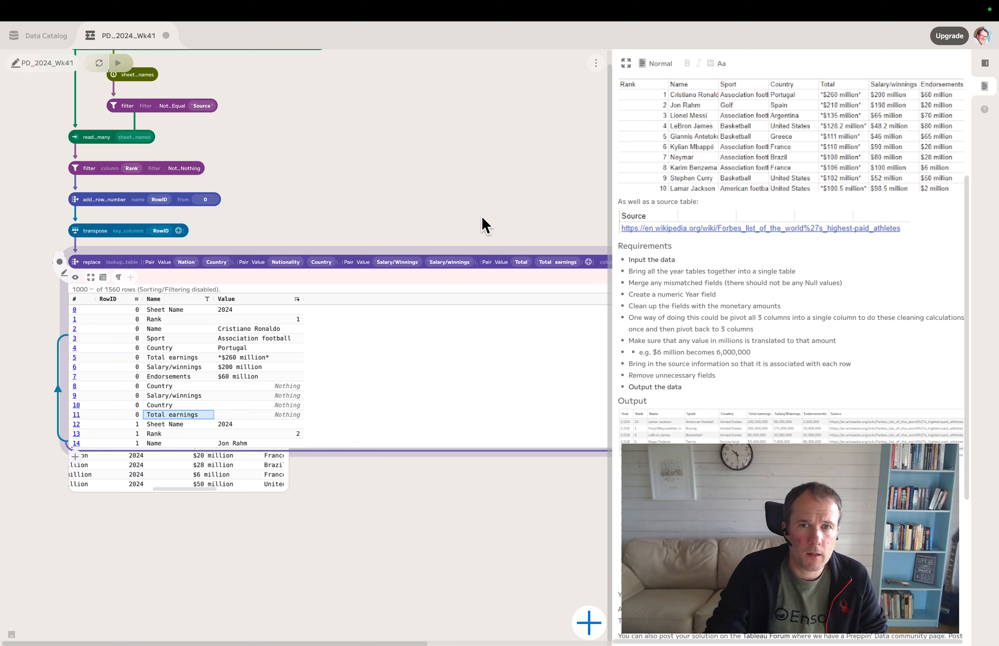
Step: Close the replace preview and move the cross_tab component back up directly beneath replace
{"action": "left_click", "coordinate": [76, 277]}
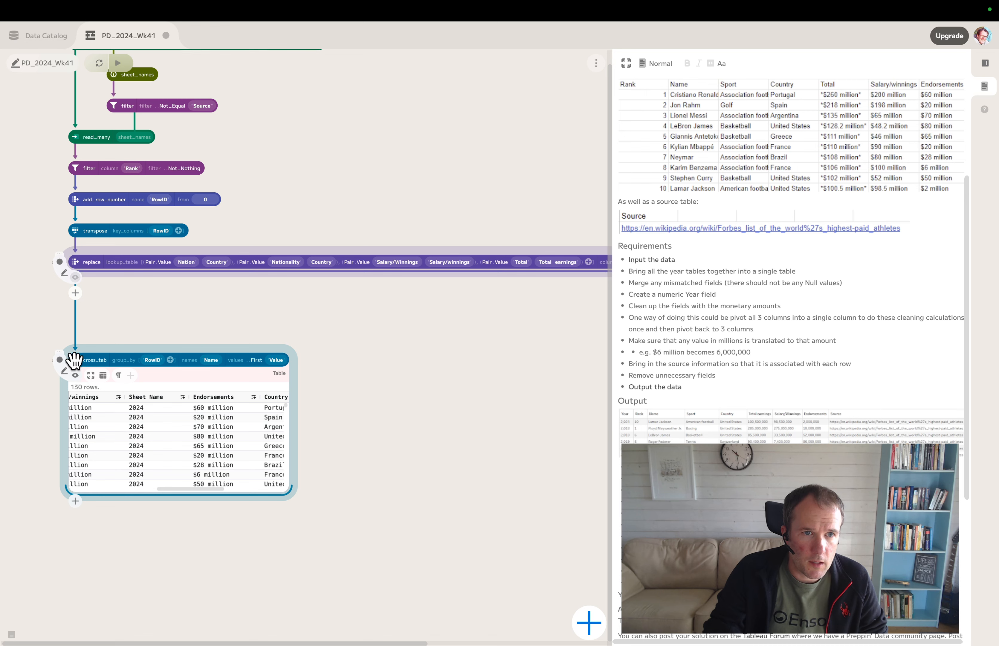
{"action": "left_click_drag", "start_coordinate": [73, 360], "coordinate": [74, 299]}
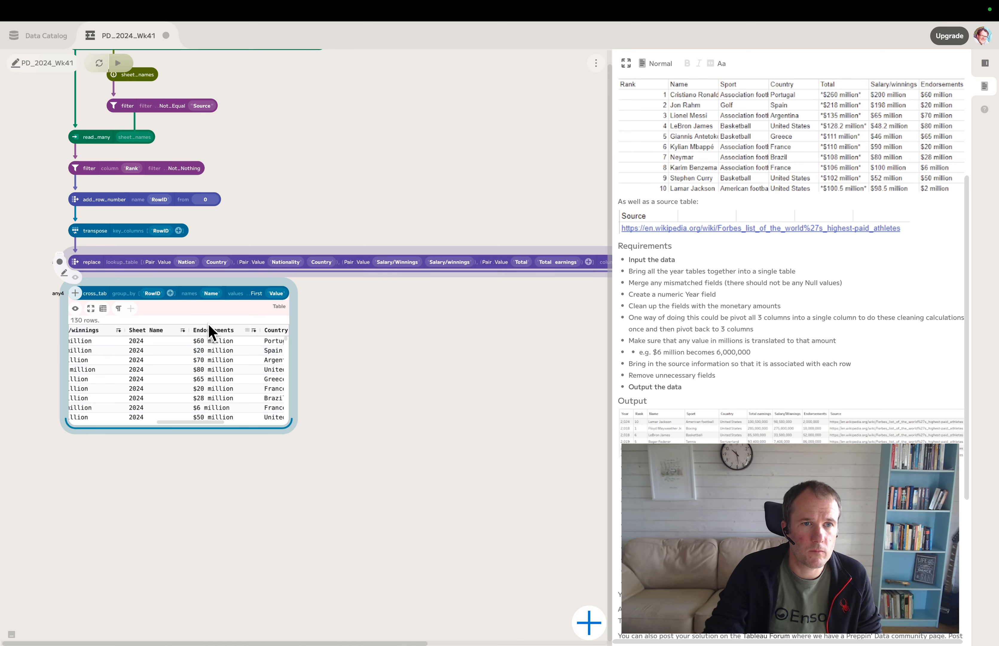
{"action": "left_click", "coordinate": [375, 360]}
{"action": "scroll", "coordinate": [375, 360], "scroll_direction": "up", "scroll_amount": 2}
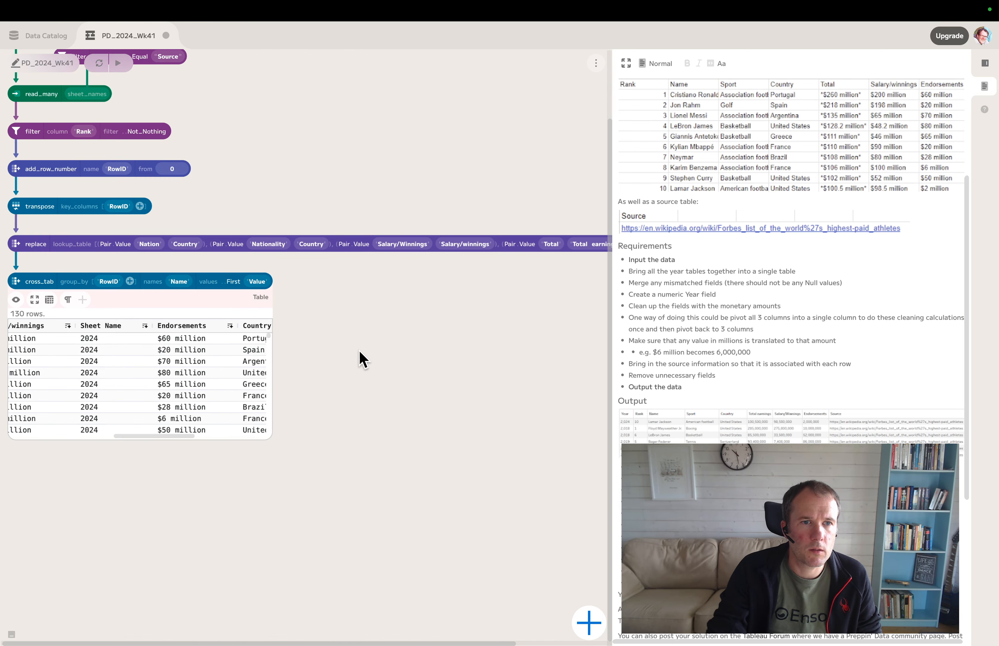
{"action": "left_click_drag", "start_coordinate": [359, 351], "coordinate": [413, 394]}
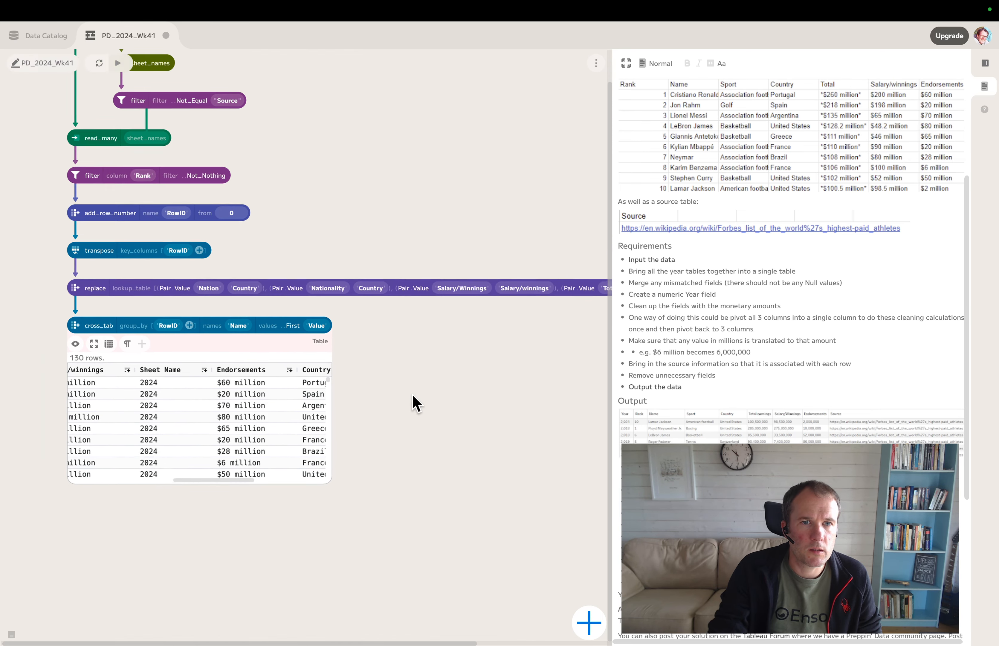
Step: Enlarge the cross_tab preview and check the merged columns through all rows for missing values, then restore its size
{"action": "left_click", "coordinate": [96, 343]}
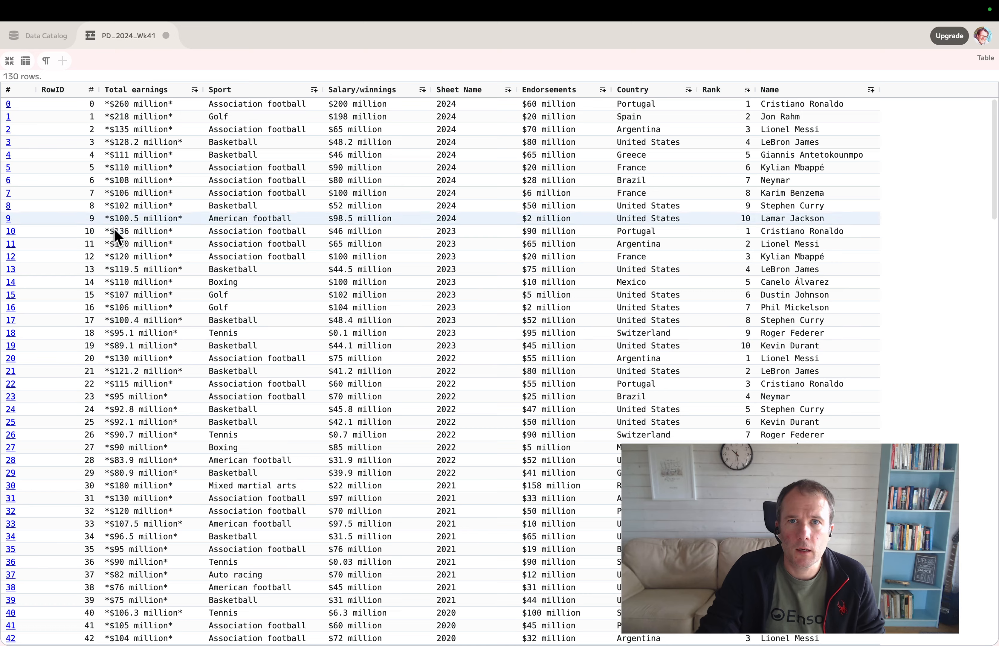
{"action": "scroll", "coordinate": [296, 300], "scroll_direction": "down", "scroll_amount": 10}
{"action": "scroll", "coordinate": [303, 309], "scroll_direction": "down", "scroll_amount": 5}
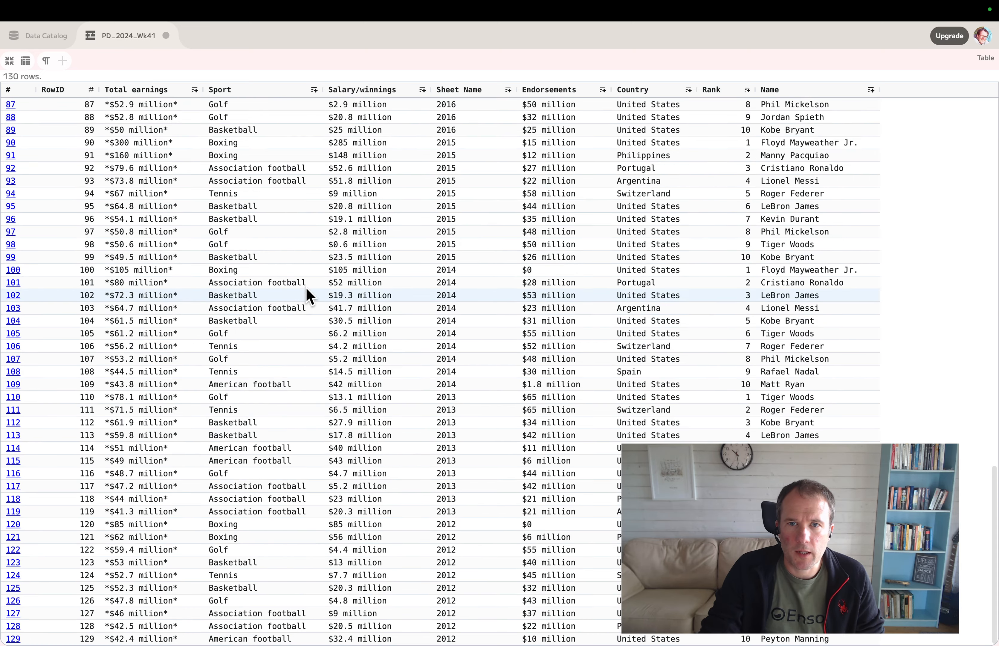
{"action": "scroll", "coordinate": [305, 286], "scroll_direction": "up", "scroll_amount": 15}
{"action": "scroll", "coordinate": [413, 276], "scroll_direction": "down", "scroll_amount": 15}
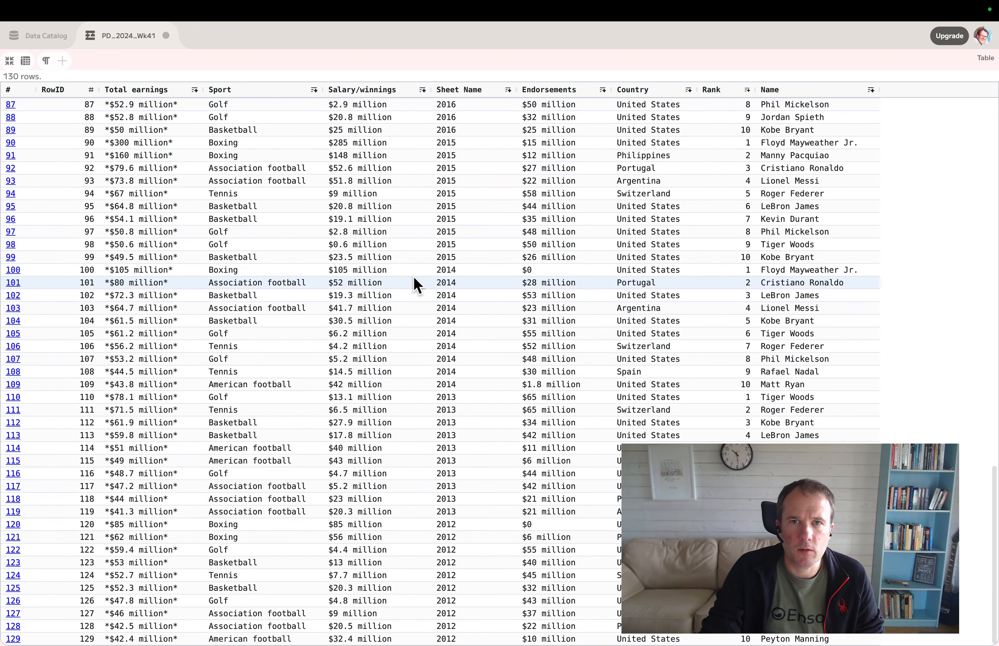
{"action": "scroll", "coordinate": [409, 277], "scroll_direction": "up", "scroll_amount": 15}
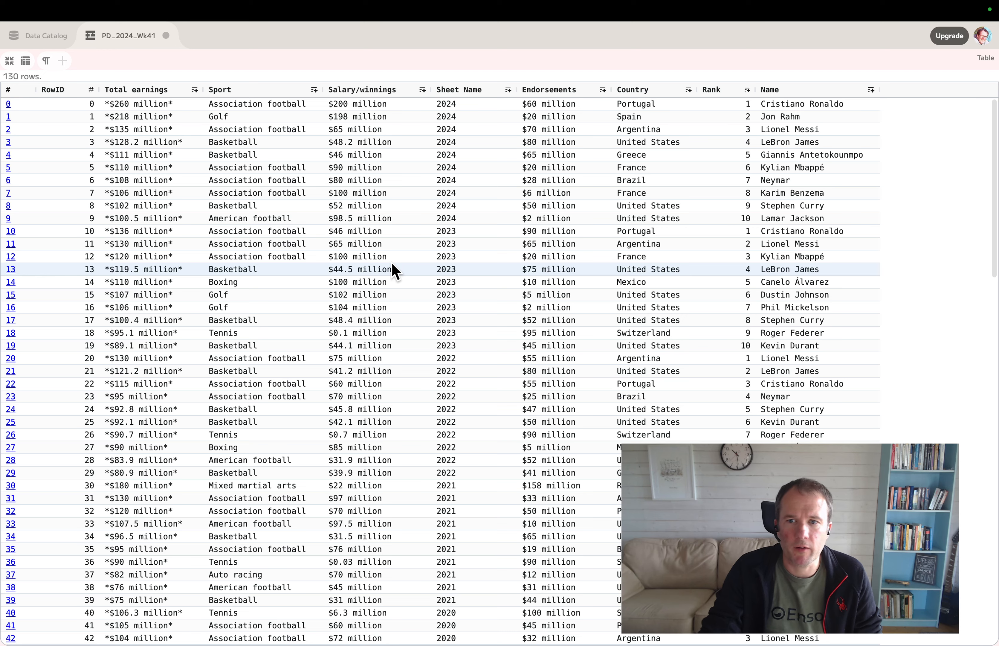
{"action": "left_click", "coordinate": [11, 63]}
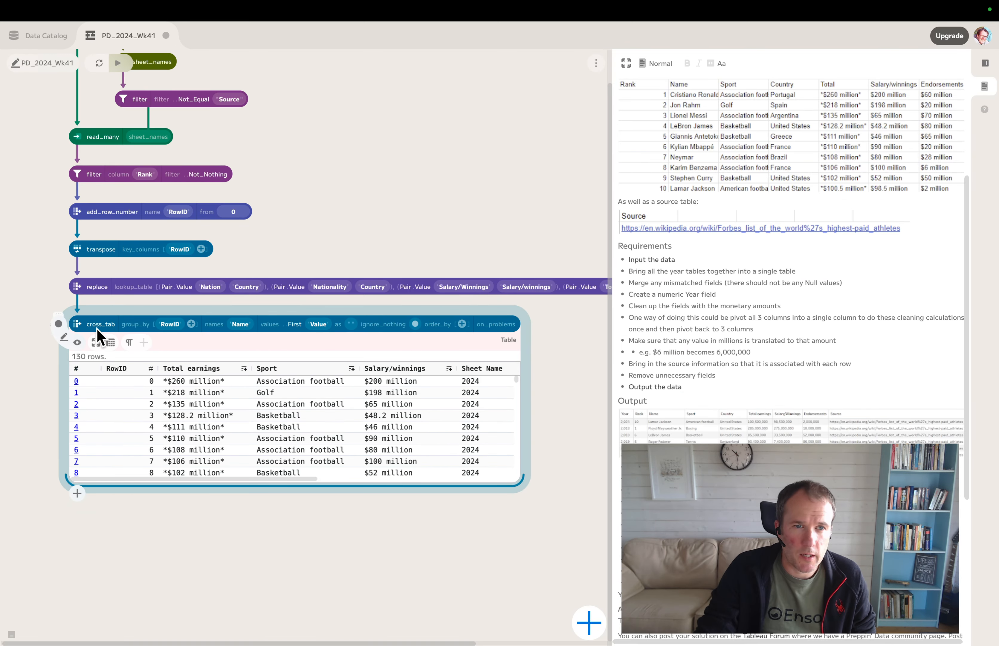
Step: Close the cross_tab preview and add a rename_columns component directly beneath cross_tab
{"action": "scroll", "coordinate": [199, 312], "scroll_direction": "up", "scroll_amount": 3}
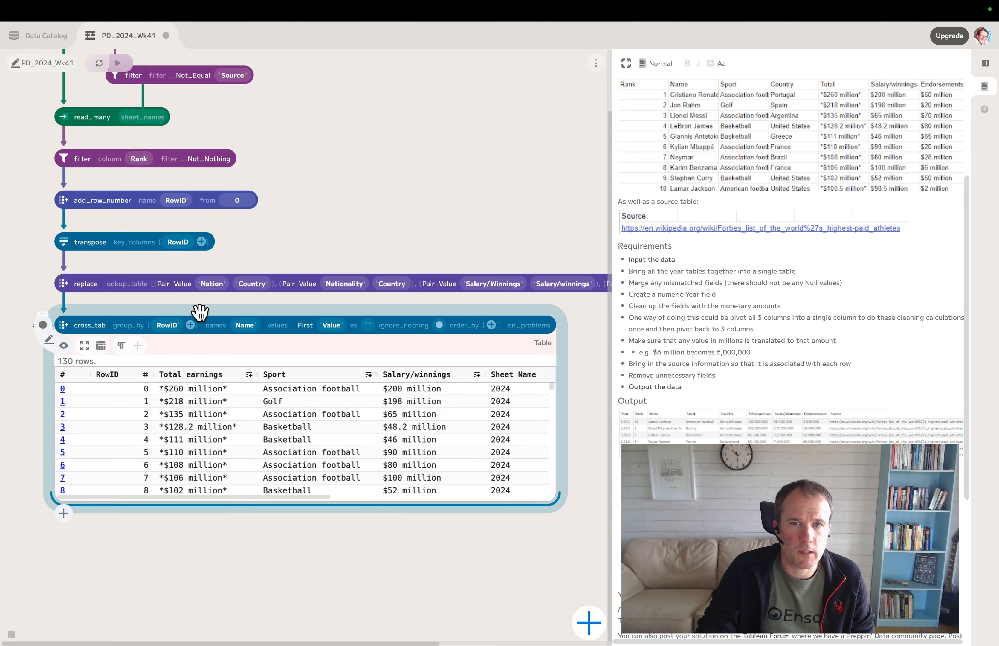
{"action": "left_click", "coordinate": [63, 346]}
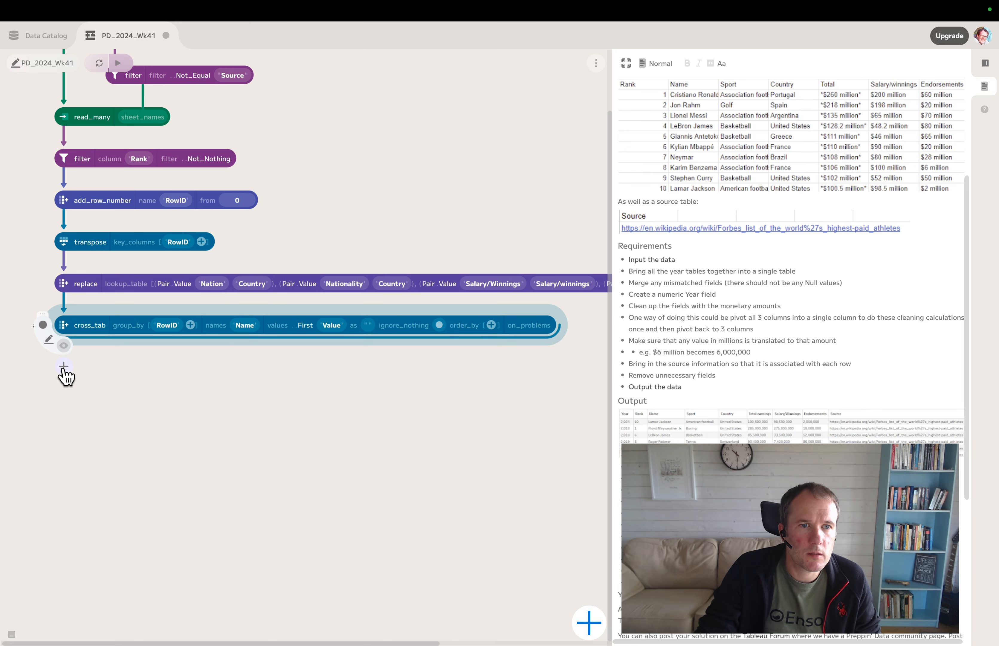
{"action": "left_click", "coordinate": [64, 346]}
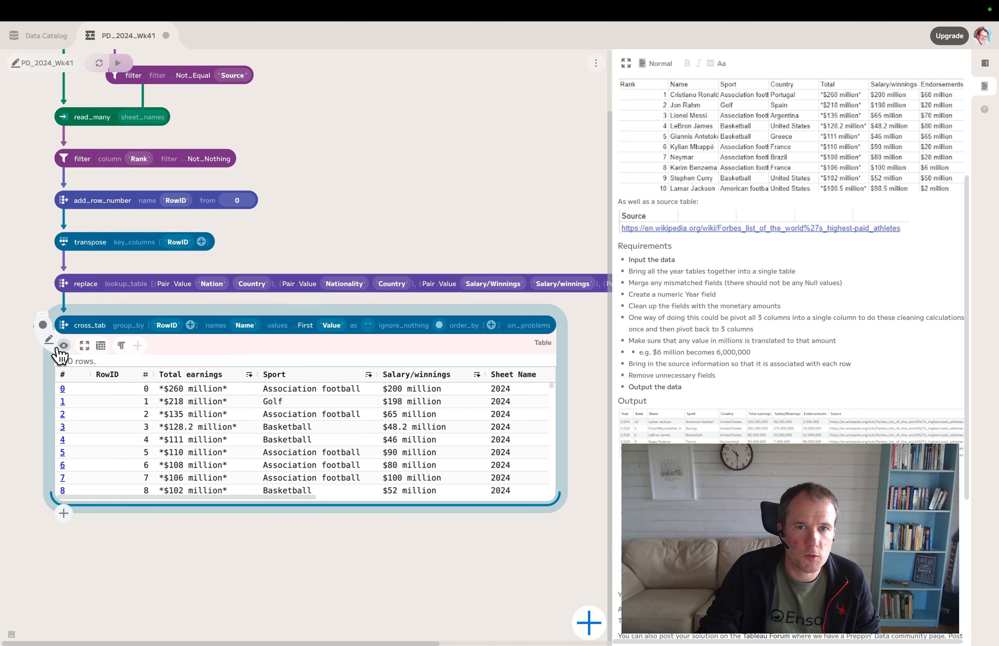
{"action": "left_click", "coordinate": [63, 346]}
{"action": "left_click", "coordinate": [67, 368]}
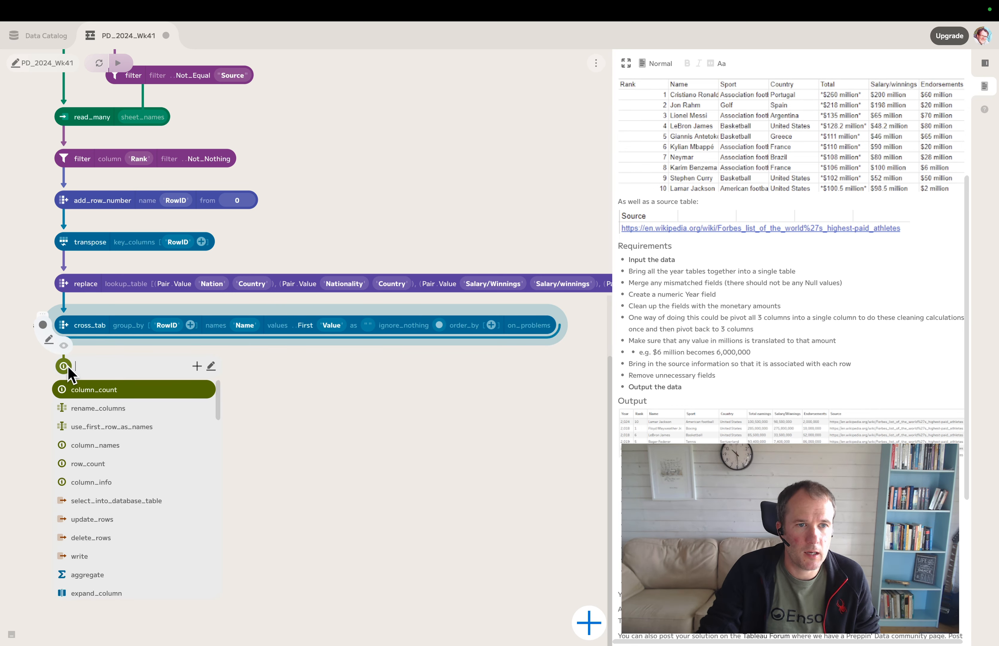
{"action": "type", "text": "ren"}
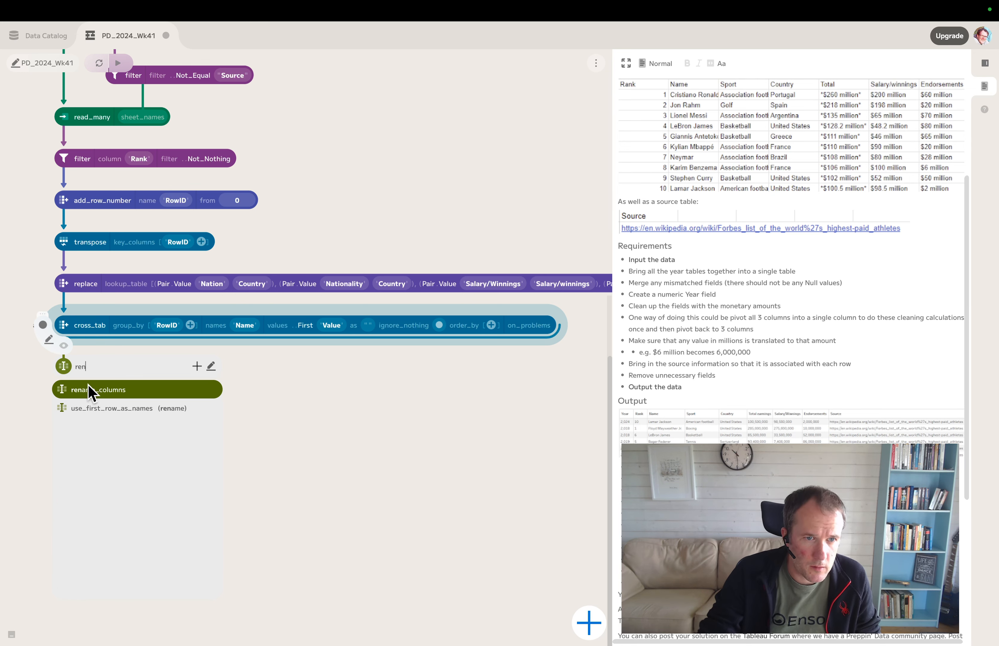
{"action": "left_click", "coordinate": [91, 390]}
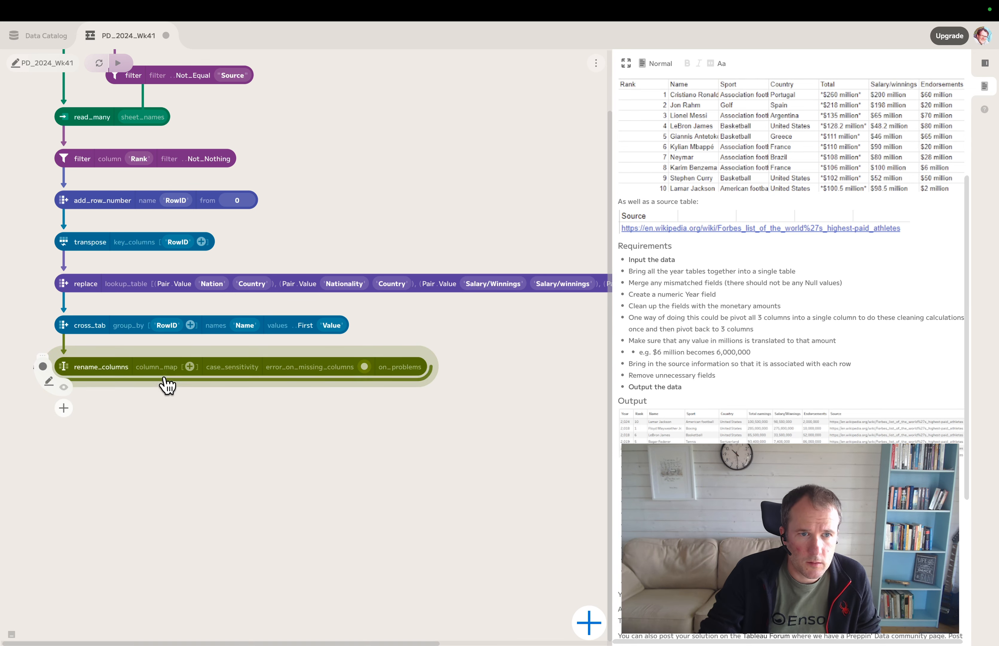
Step: Add a column_map pair to rename_columns that renames the Sheet Name column to Year
{"action": "left_click", "coordinate": [189, 366]}
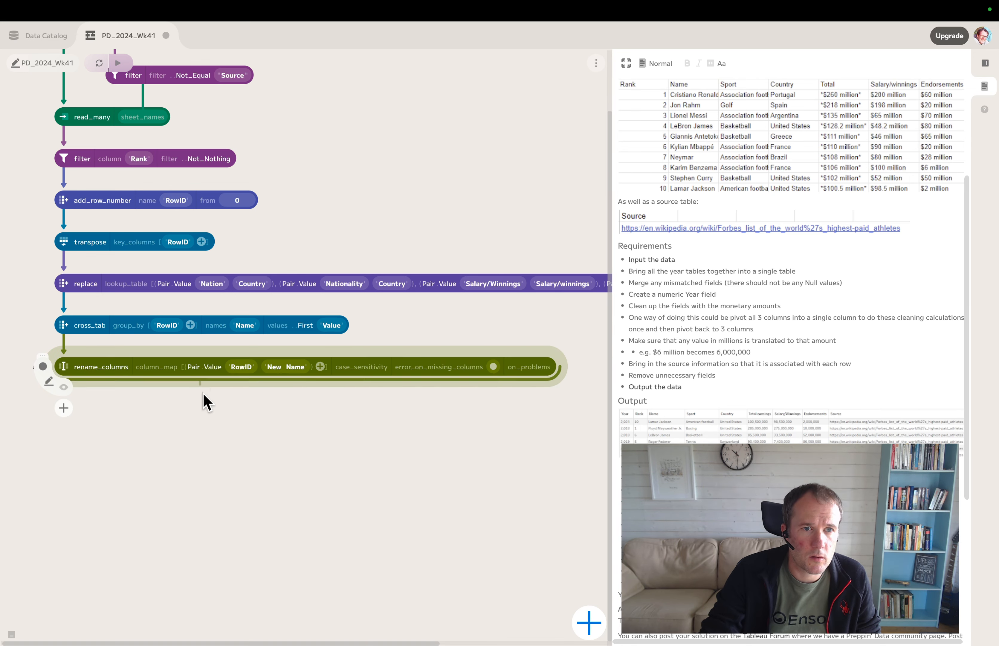
{"action": "left_click", "coordinate": [248, 366]}
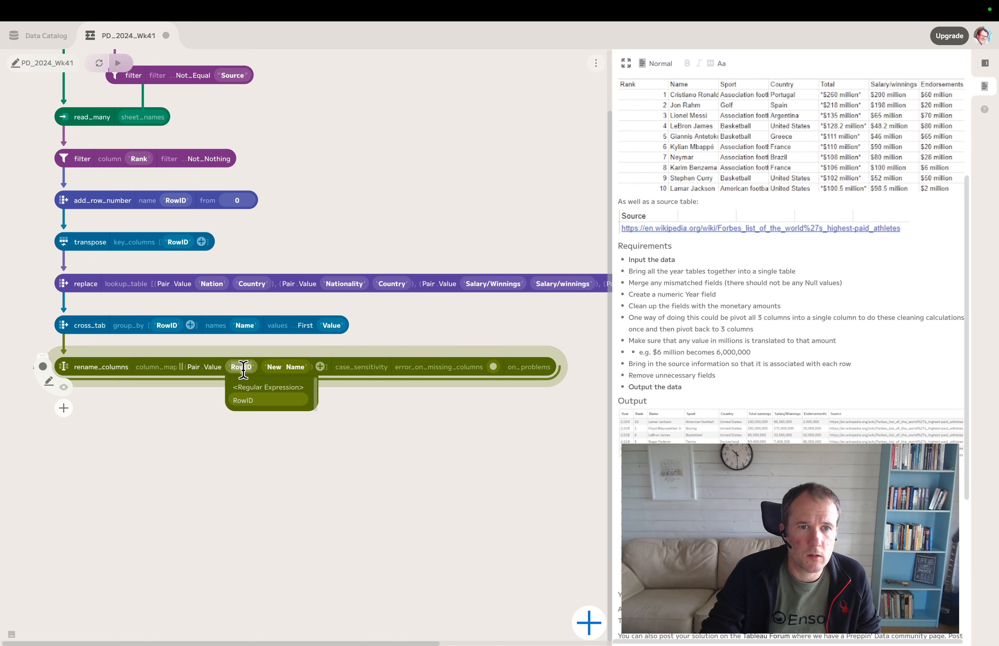
{"action": "left_click", "coordinate": [259, 454]}
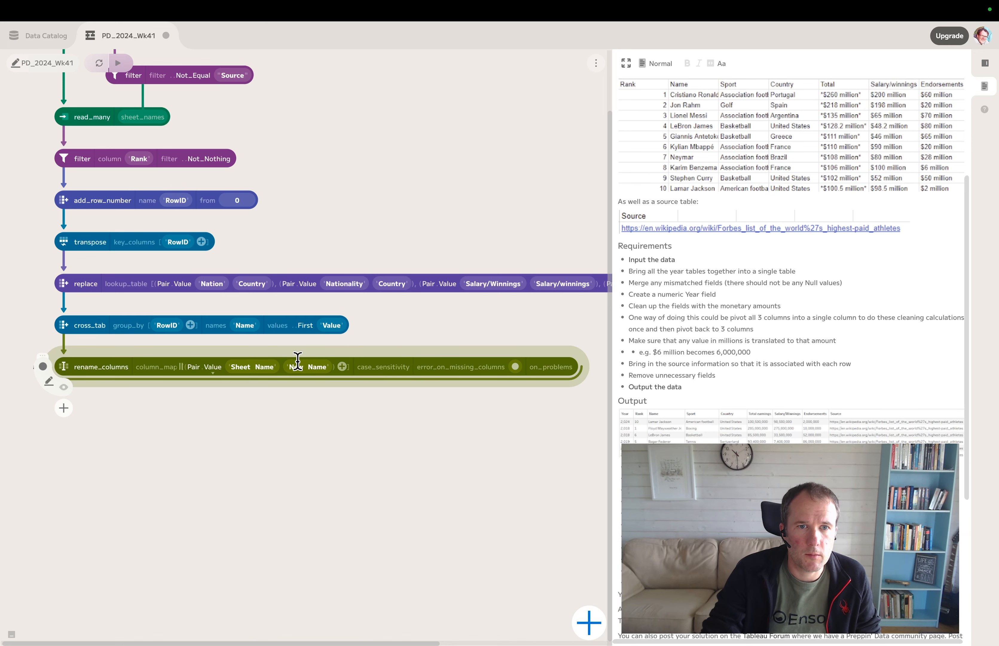
{"action": "double_click", "coordinate": [297, 361]}
{"action": "type", "text": "Year"}
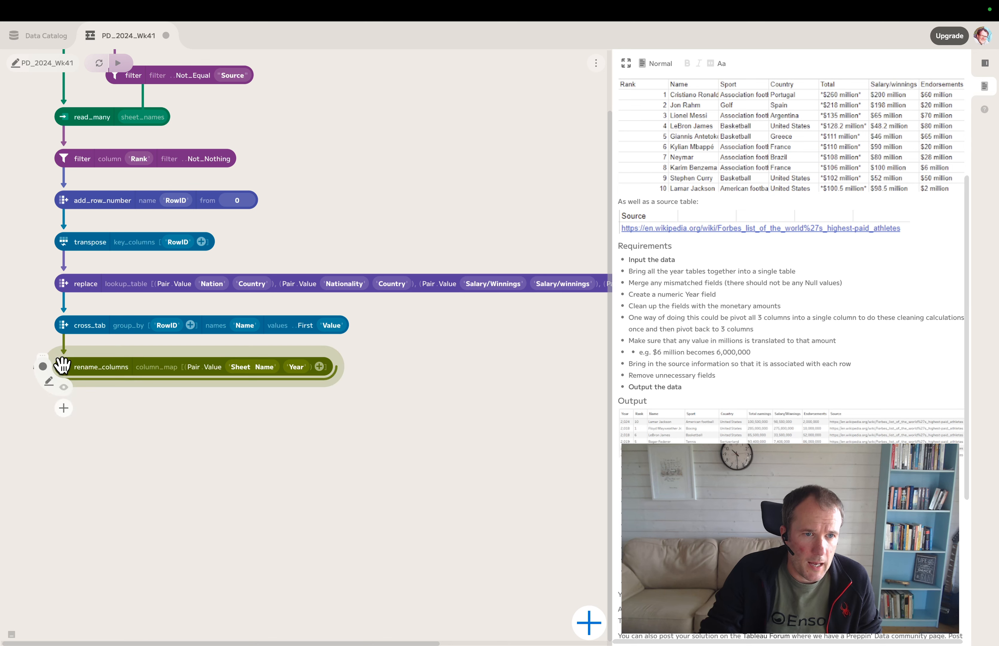
Step: Add a parse component directly beneath rename_columns
{"action": "left_click", "coordinate": [64, 408]}
{"action": "type", "text": "p"}
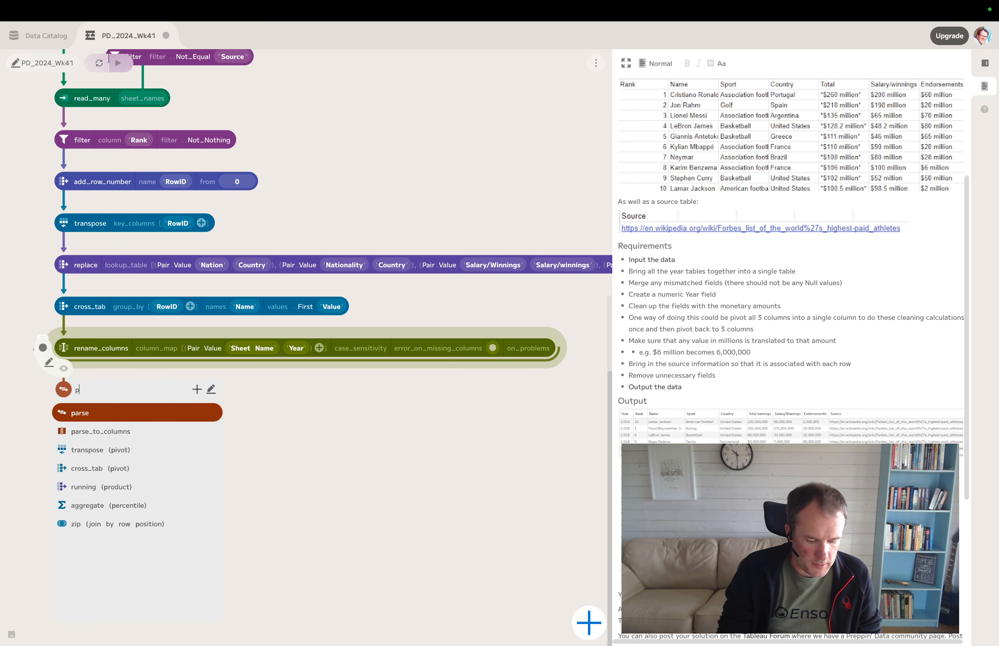
{"action": "type", "text": "ar"}
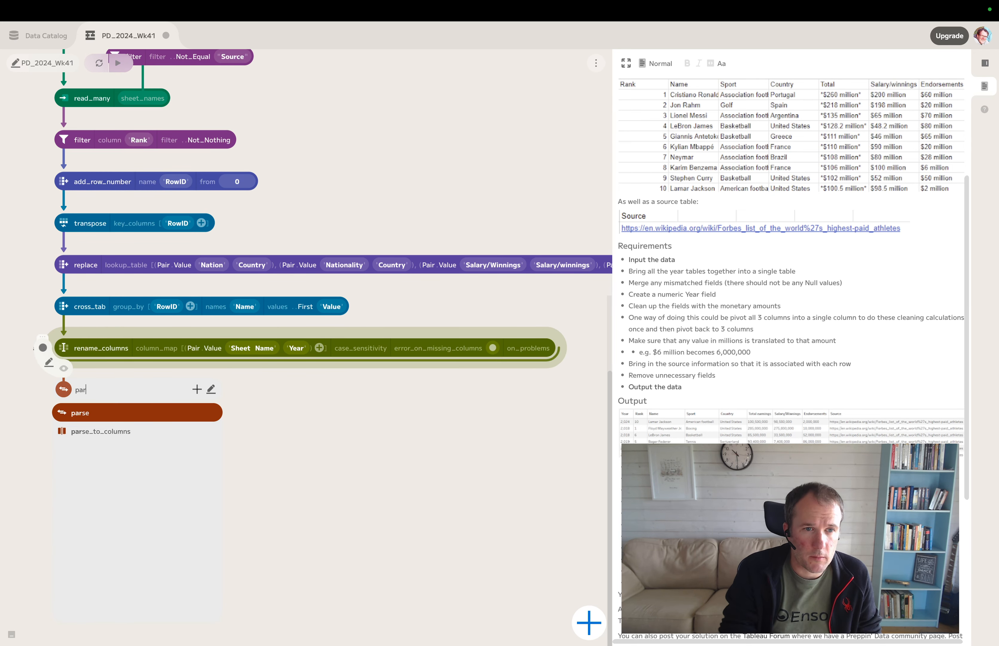
{"action": "left_click", "coordinate": [88, 414]}
Step: Set parse to convert the Year column to Integer, check the columns in its preview, and close the preview
{"action": "left_click", "coordinate": [125, 394]}
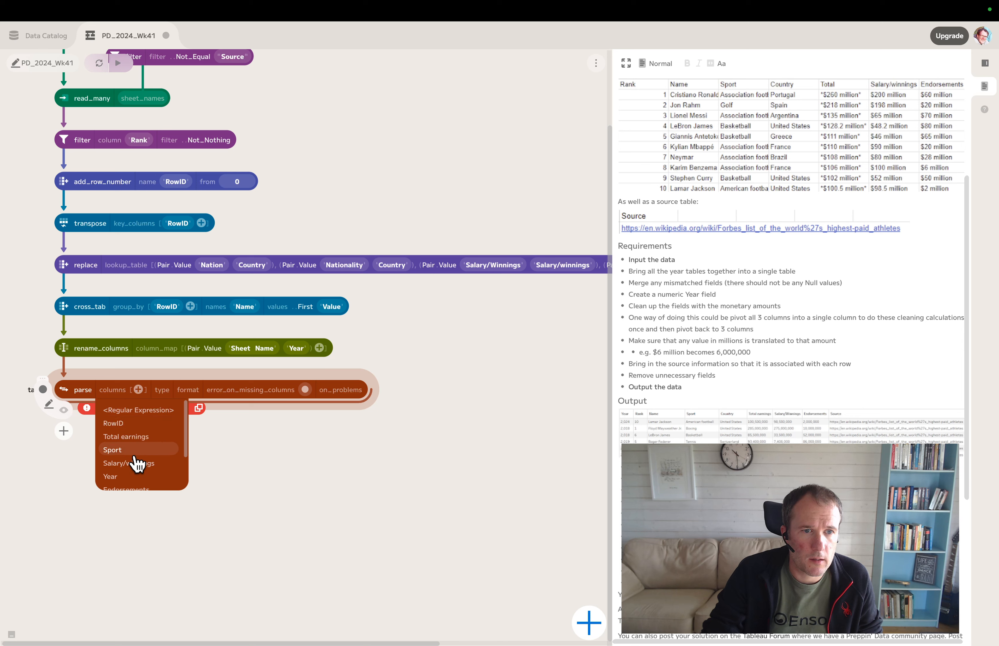
{"action": "left_click", "coordinate": [136, 475]}
{"action": "left_click", "coordinate": [190, 390]}
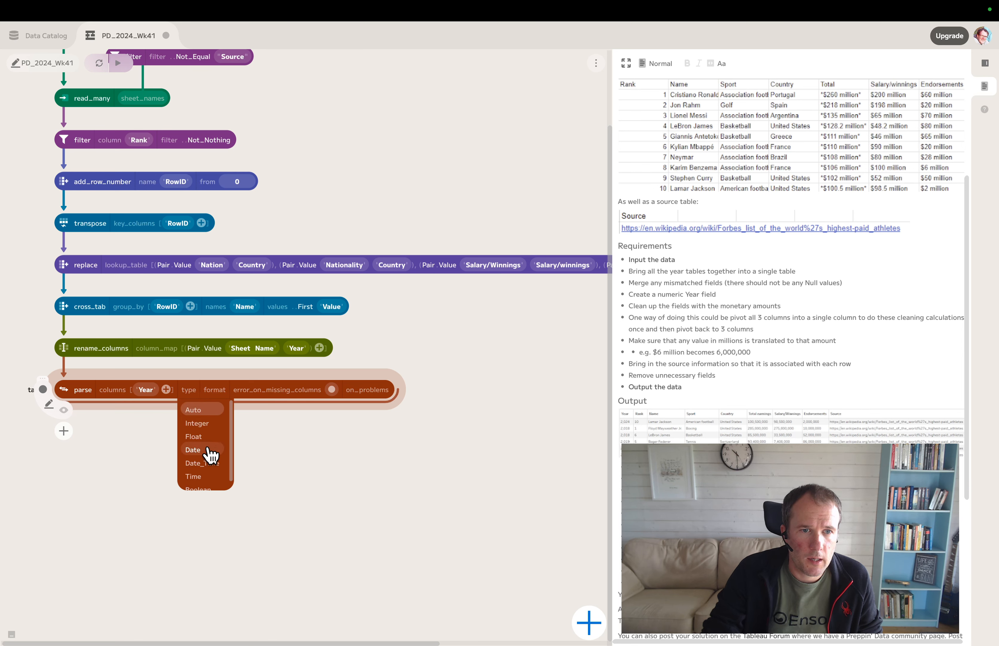
{"action": "left_click", "coordinate": [203, 429]}
{"action": "left_click", "coordinate": [63, 409]}
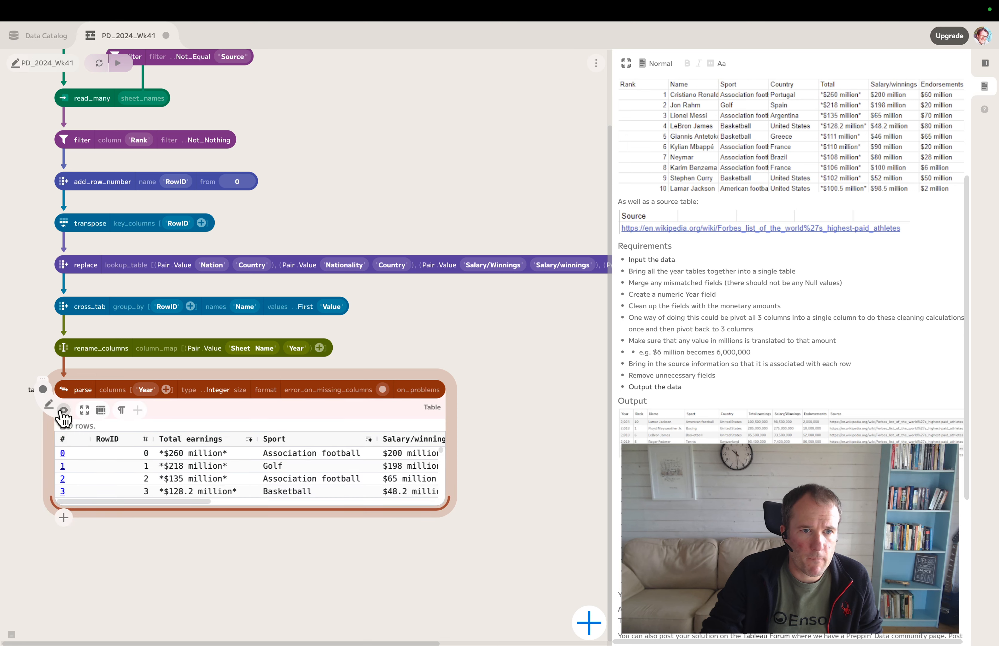
{"action": "left_click_drag", "start_coordinate": [143, 504], "coordinate": [239, 504]}
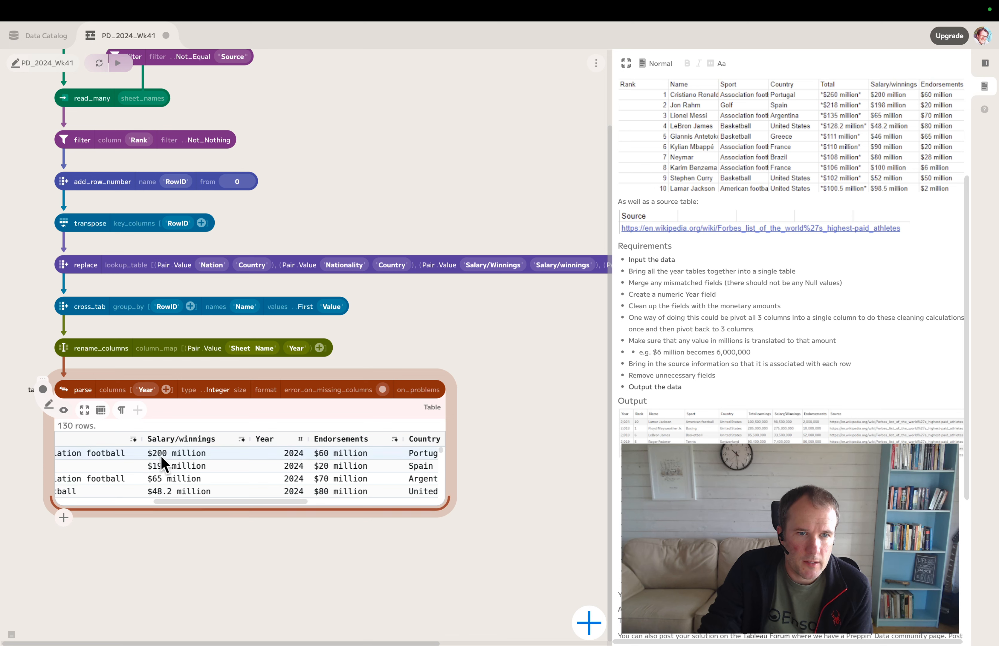
{"action": "left_click_drag", "start_coordinate": [207, 501], "coordinate": [109, 504]}
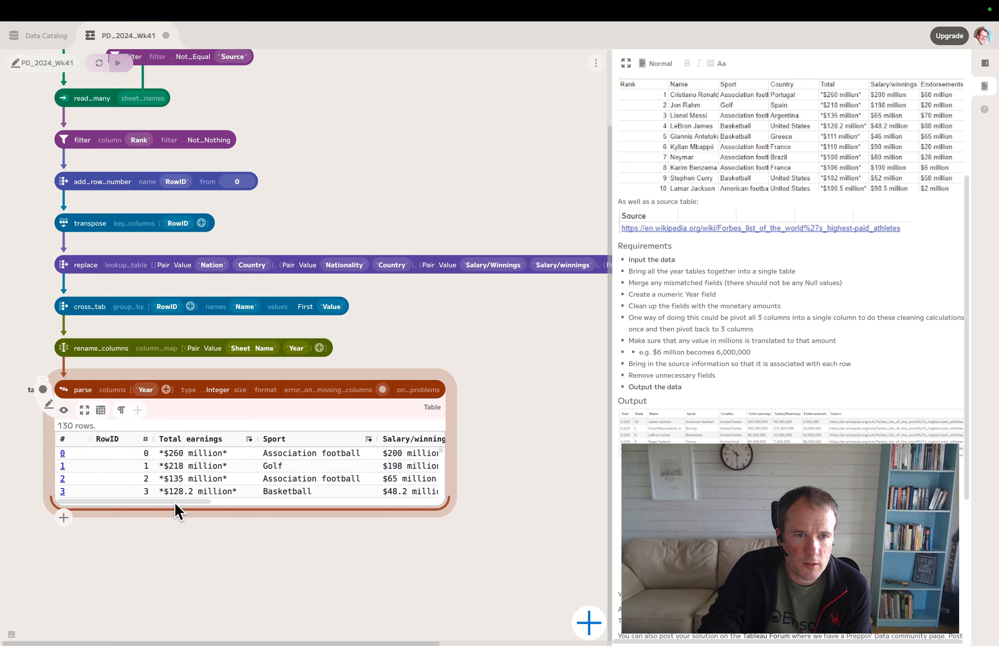
{"action": "left_click_drag", "start_coordinate": [154, 508], "coordinate": [279, 509]}
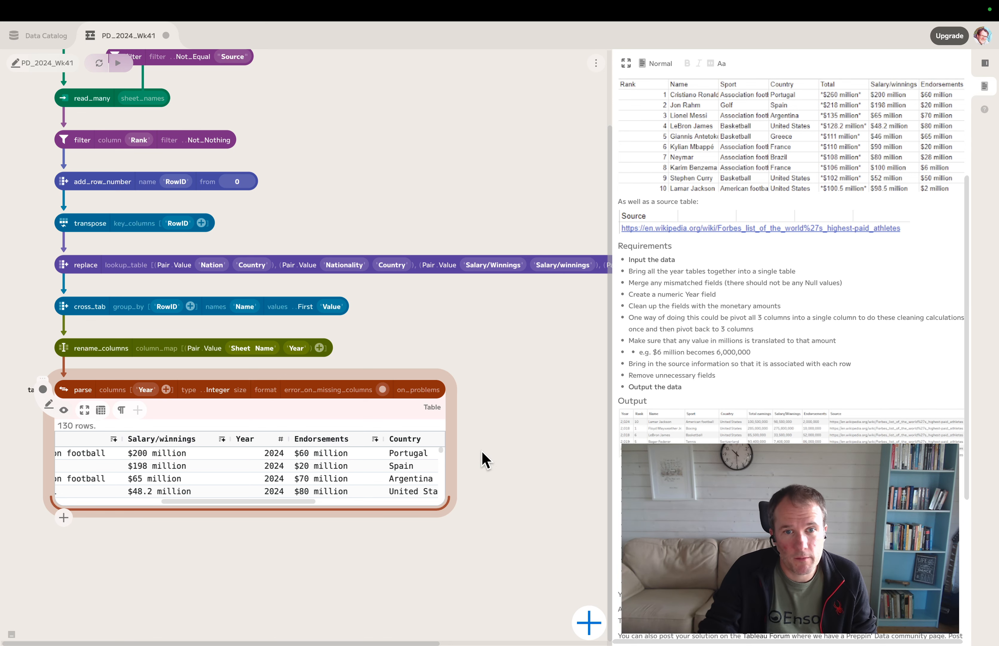
{"action": "left_click", "coordinate": [63, 410]}
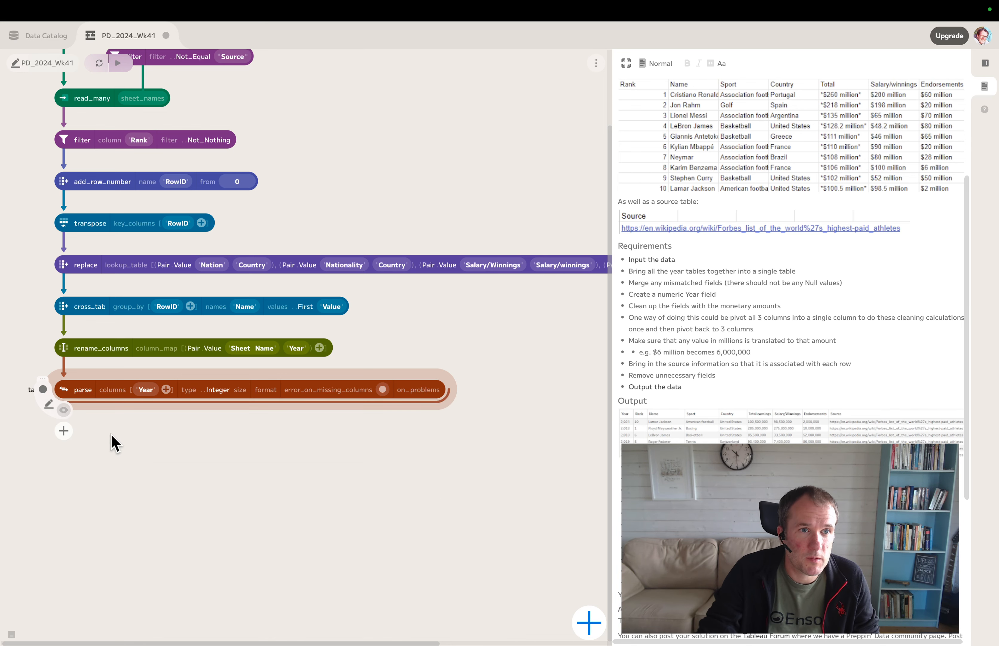
Step: Add a transpose component directly beneath parse
{"action": "left_click", "coordinate": [64, 430]}
{"action": "type", "text": "tran"}
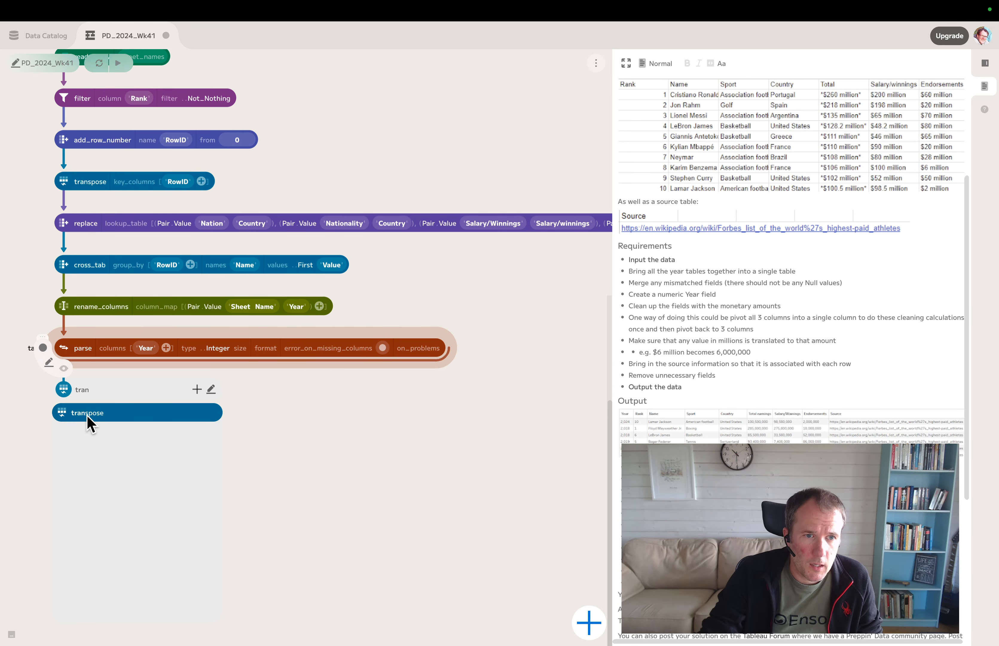
{"action": "left_click", "coordinate": [88, 413]}
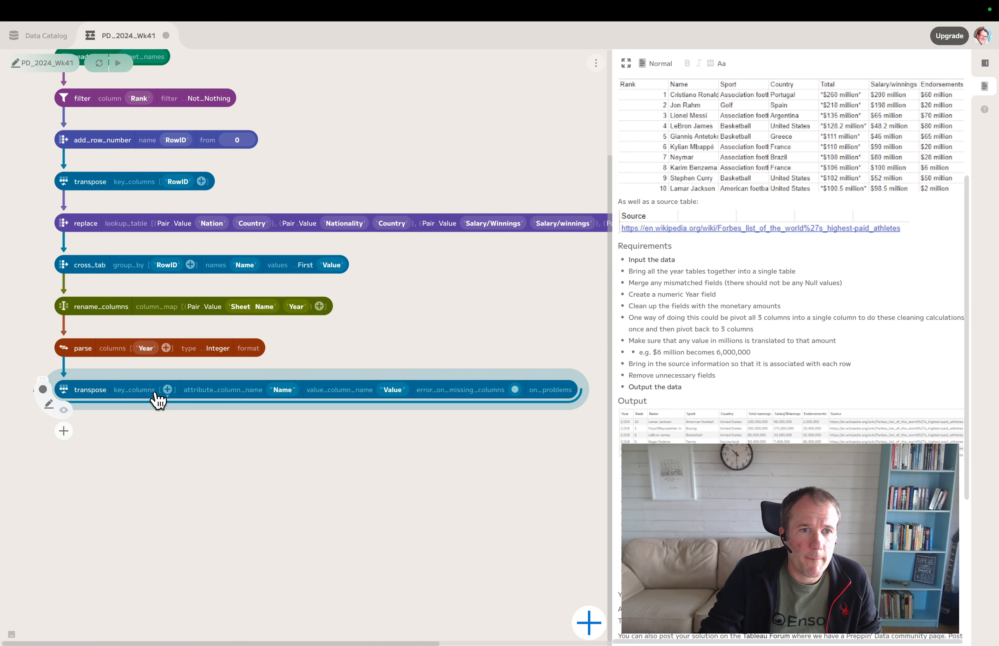
Step: Choose RowID, Sport, Year, Country, Rank and Name as the key columns of the new transpose
{"action": "left_click", "coordinate": [154, 393]}
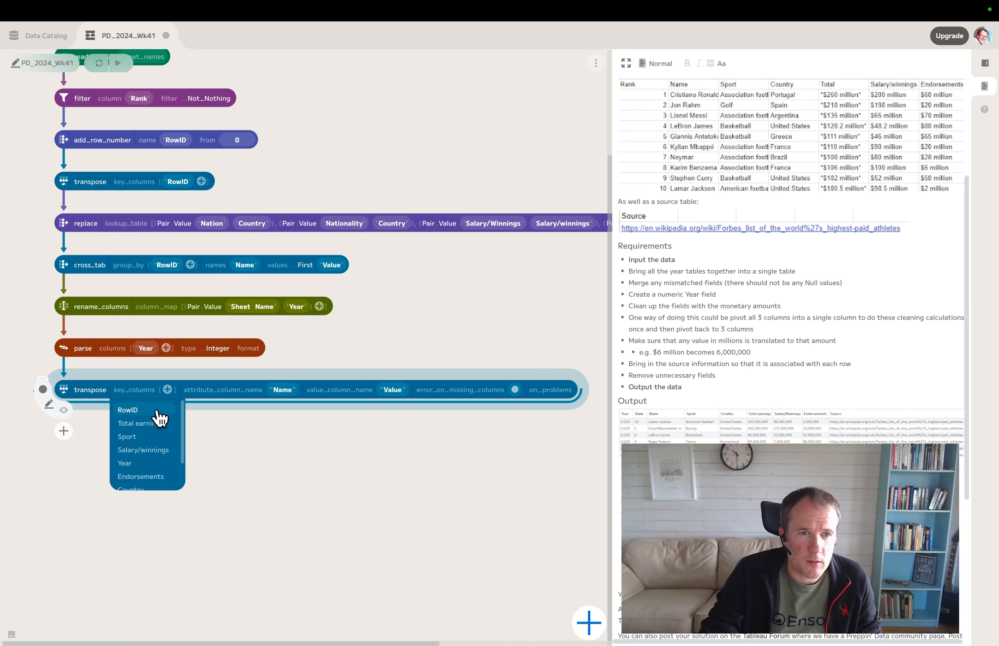
{"action": "left_click", "coordinate": [159, 414]}
{"action": "left_click", "coordinate": [152, 437]}
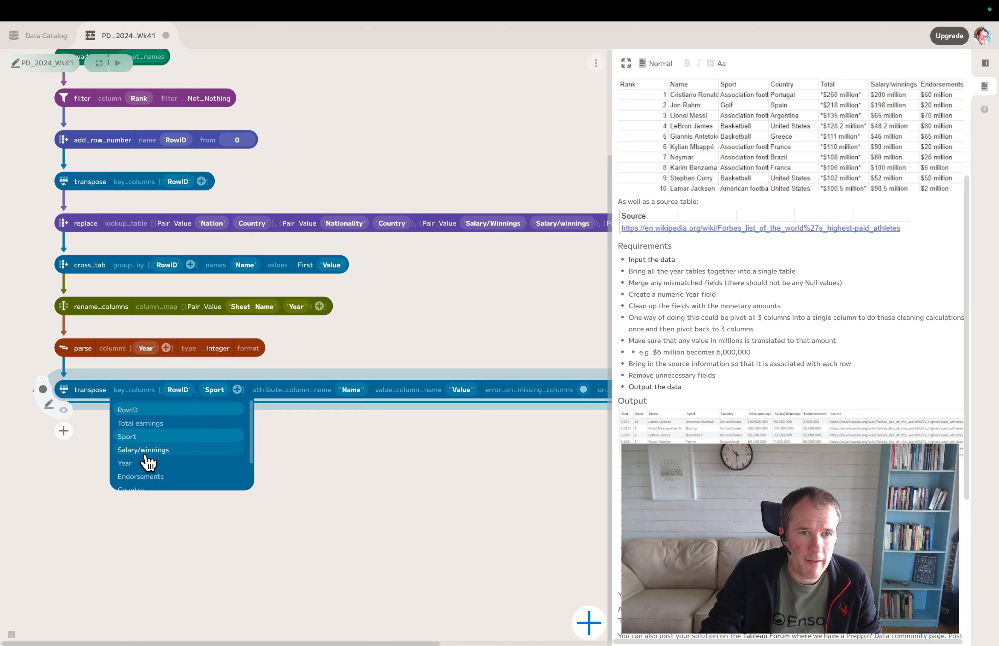
{"action": "left_click", "coordinate": [148, 463]}
{"action": "scroll", "coordinate": [168, 479], "scroll_direction": "down", "scroll_amount": 1}
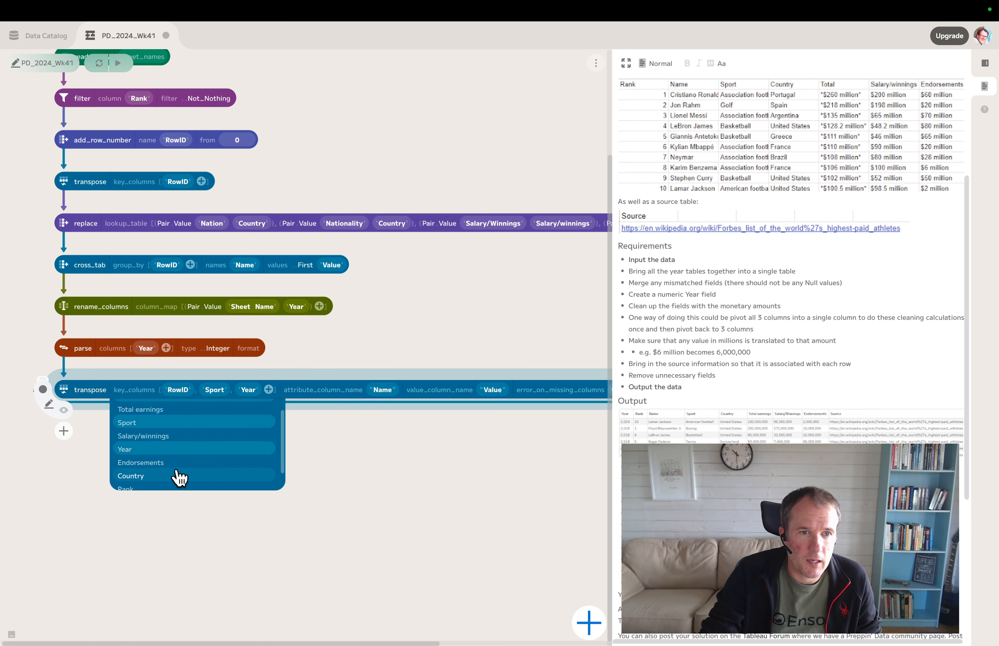
{"action": "left_click", "coordinate": [151, 483]}
{"action": "scroll", "coordinate": [155, 485], "scroll_direction": "down", "scroll_amount": 1}
{"action": "left_click", "coordinate": [138, 474]}
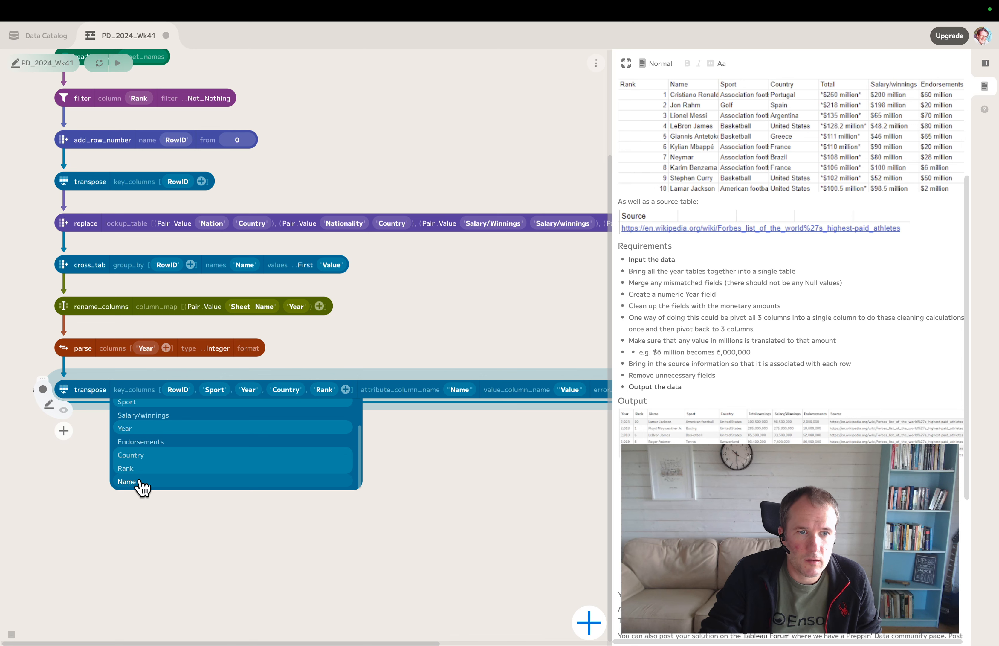
{"action": "left_click", "coordinate": [139, 482]}
{"action": "left_click", "coordinate": [195, 541]}
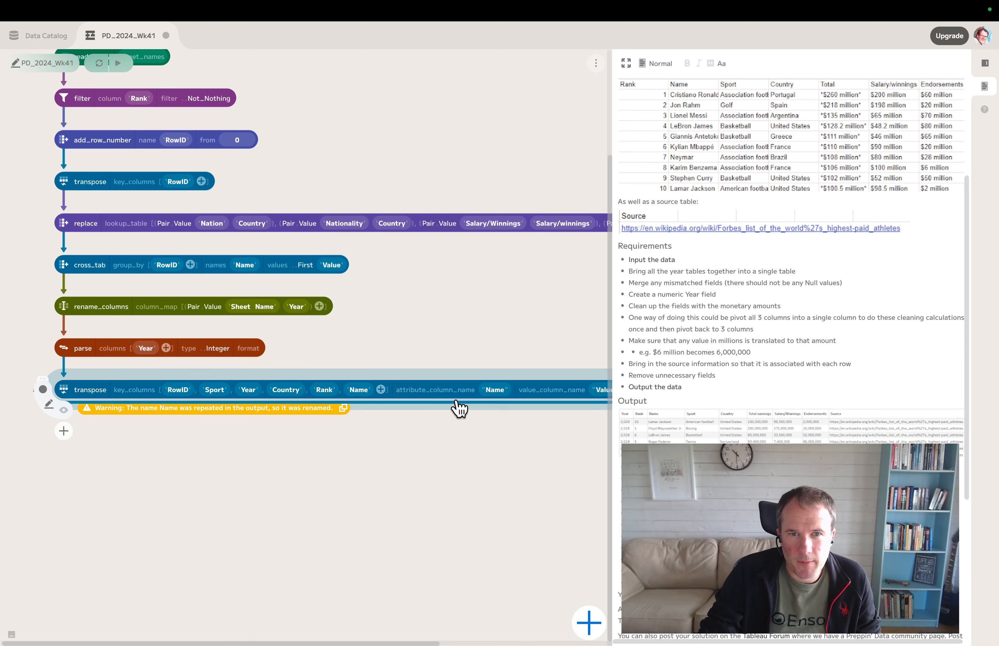
Step: Set the attribute column name of the new transpose to Header
{"action": "double_click", "coordinate": [496, 389]}
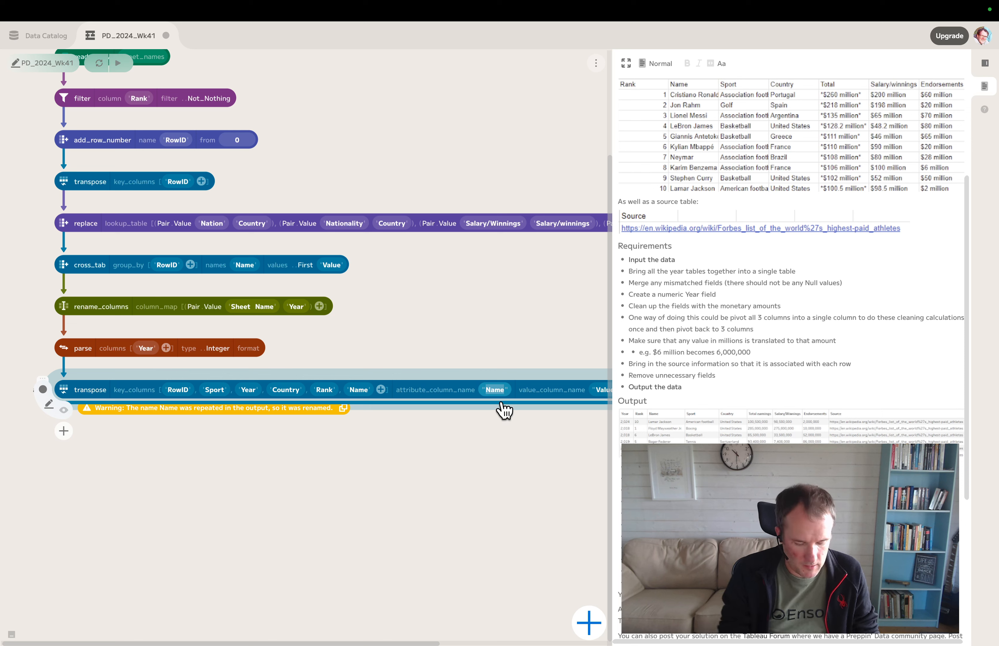
{"action": "type", "text": "Hea"}
{"action": "type", "text": "der"}
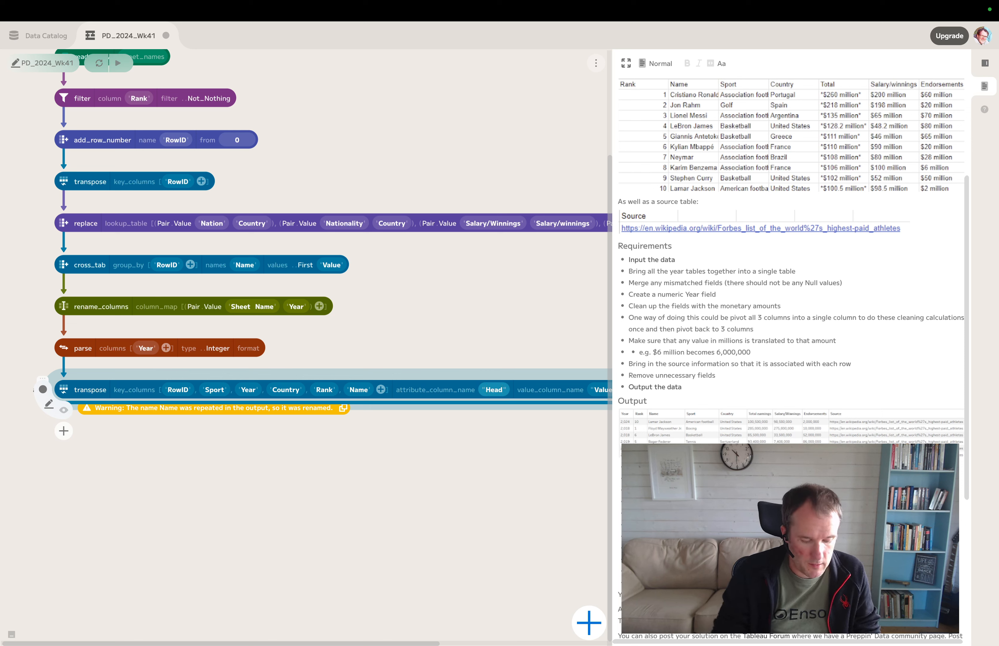
{"action": "left_click", "coordinate": [501, 449]}
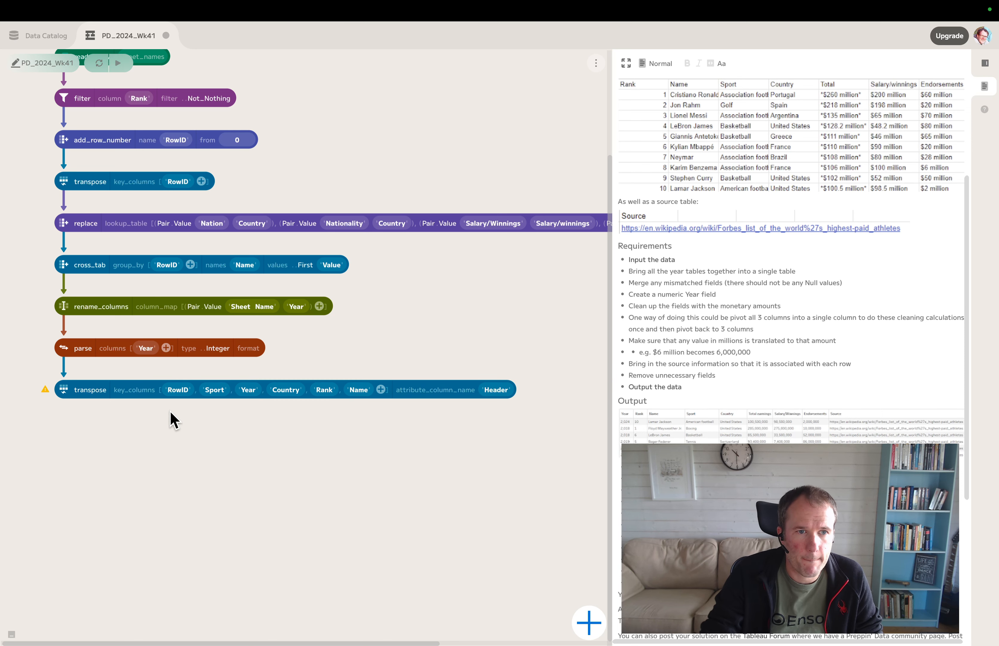
Step: Open and enlarge the preview of the new transpose, and examine the Header and Value columns for the monetary text formats
{"action": "left_click", "coordinate": [64, 390]}
{"action": "left_click", "coordinate": [64, 409]}
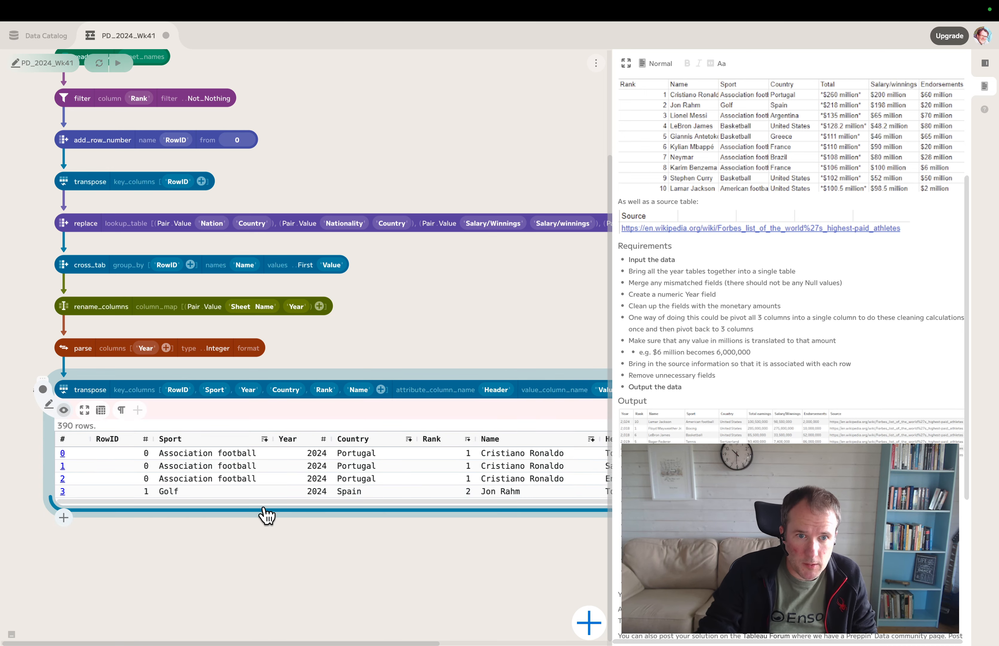
{"action": "left_click_drag", "start_coordinate": [268, 506], "coordinate": [263, 573]}
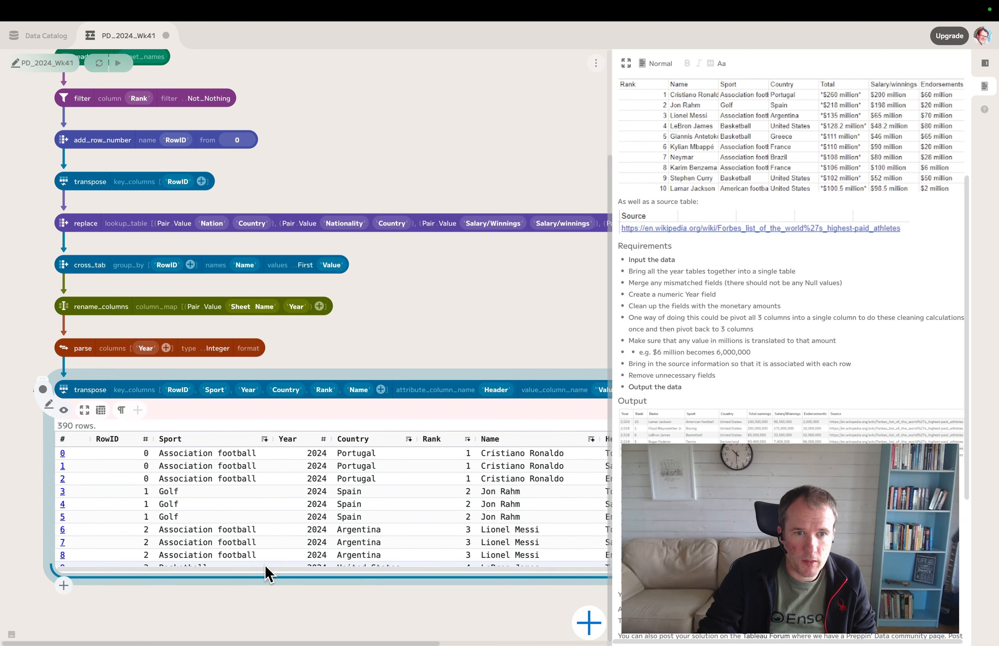
{"action": "scroll", "coordinate": [468, 579], "scroll_direction": "down", "scroll_amount": 5}
{"action": "left_click_drag", "start_coordinate": [470, 564], "coordinate": [481, 565]}
{"action": "scroll", "coordinate": [424, 491], "scroll_direction": "down", "scroll_amount": 2}
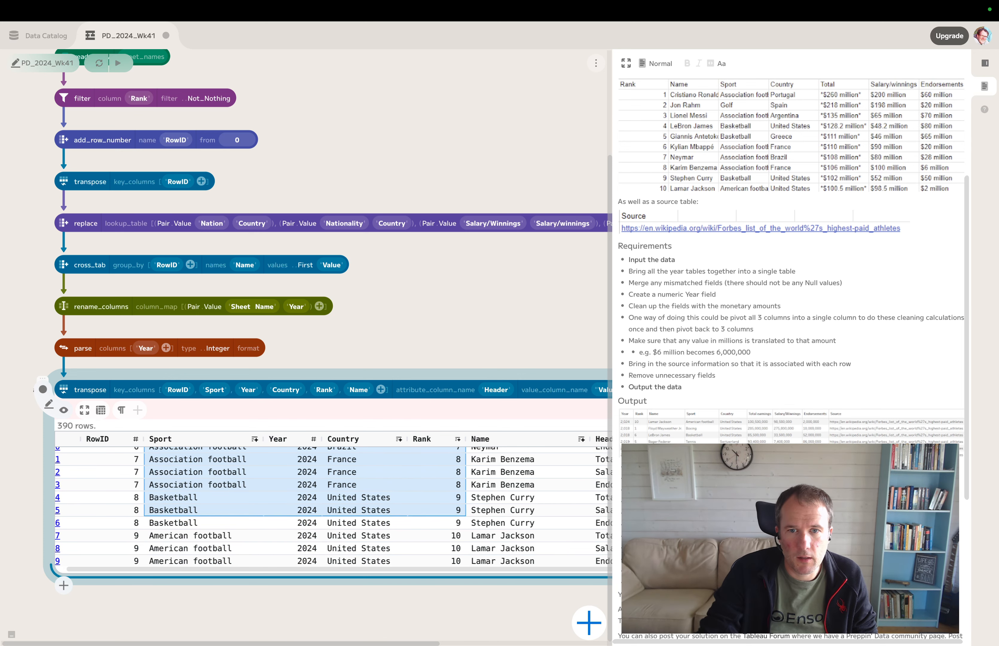
{"action": "left_click_drag", "start_coordinate": [527, 609], "coordinate": [229, 551]}
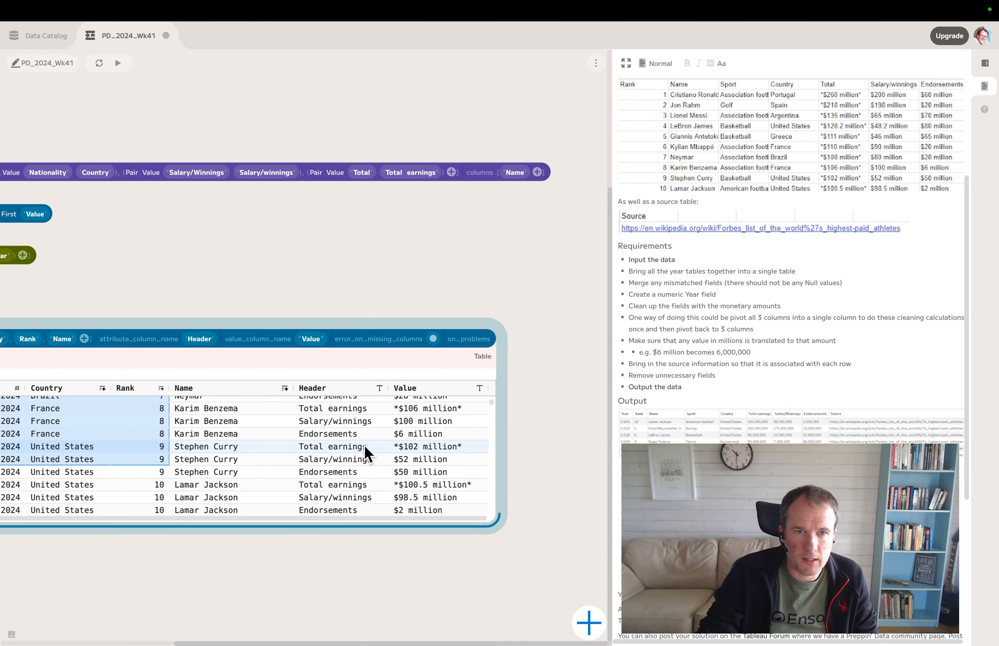
{"action": "scroll", "coordinate": [348, 419], "scroll_direction": "up", "scroll_amount": 10}
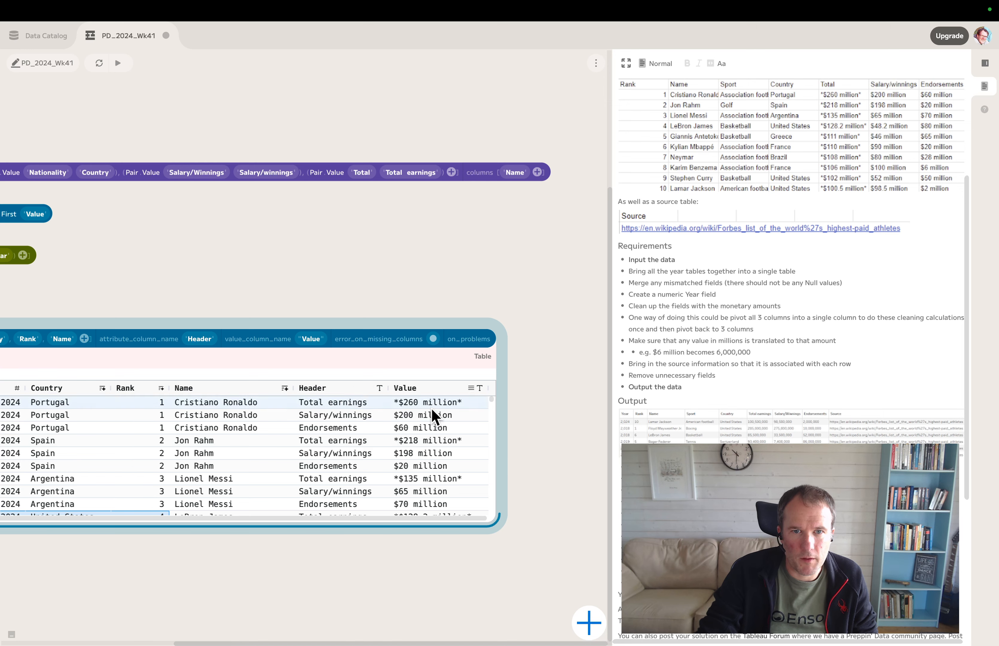
{"action": "scroll", "coordinate": [443, 483], "scroll_direction": "down", "scroll_amount": 20}
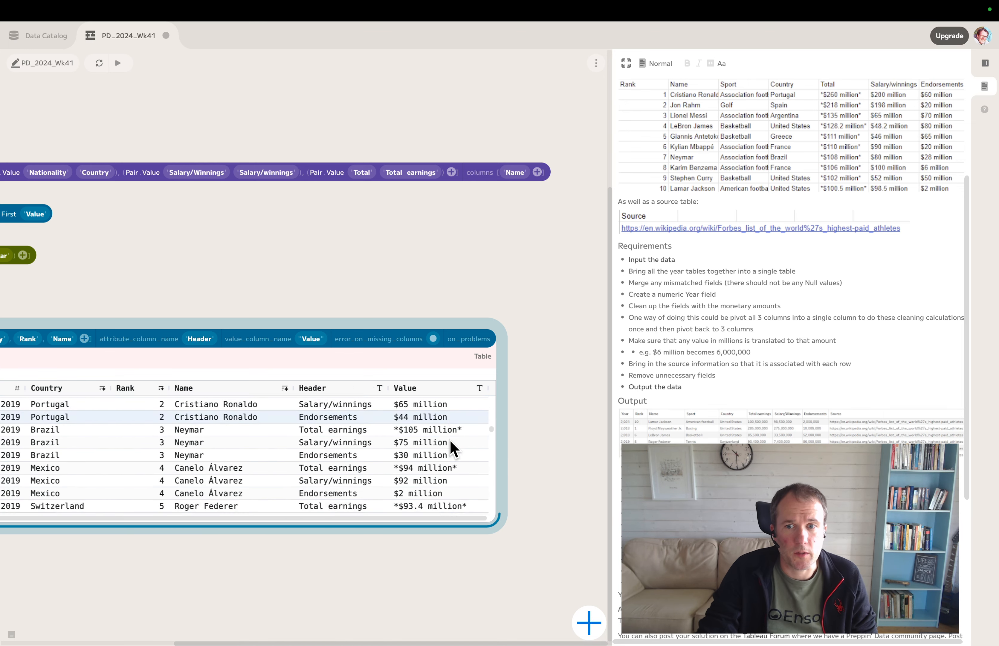
Step: Check more rows of the new transpose's Value column for differing monetary formats, and close the preview
{"action": "scroll", "coordinate": [446, 447], "scroll_direction": "down", "scroll_amount": 20}
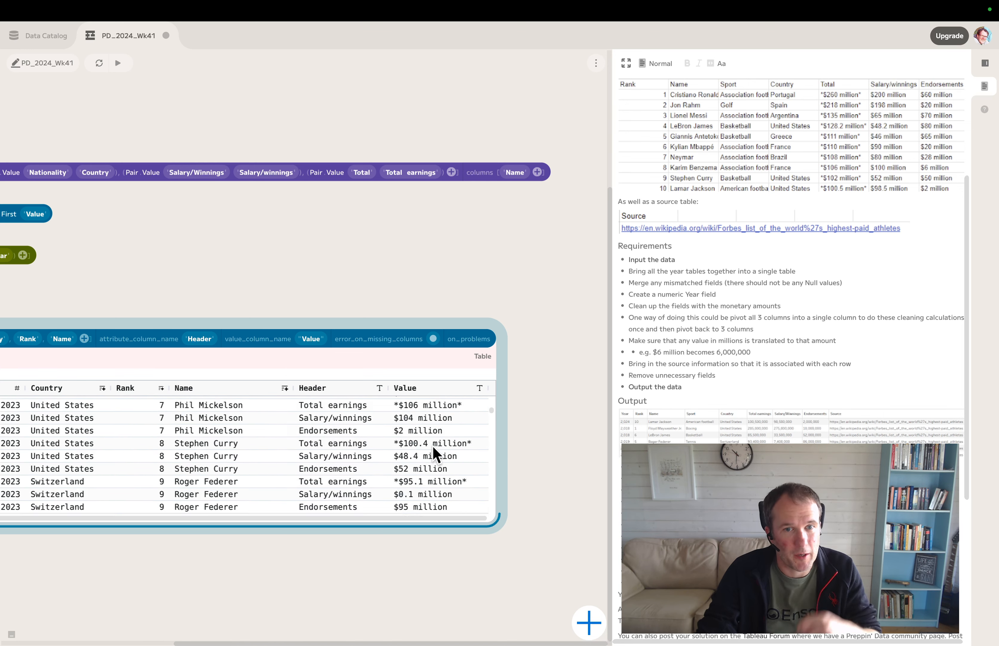
{"action": "left_click_drag", "start_coordinate": [287, 593], "coordinate": [313, 590]}
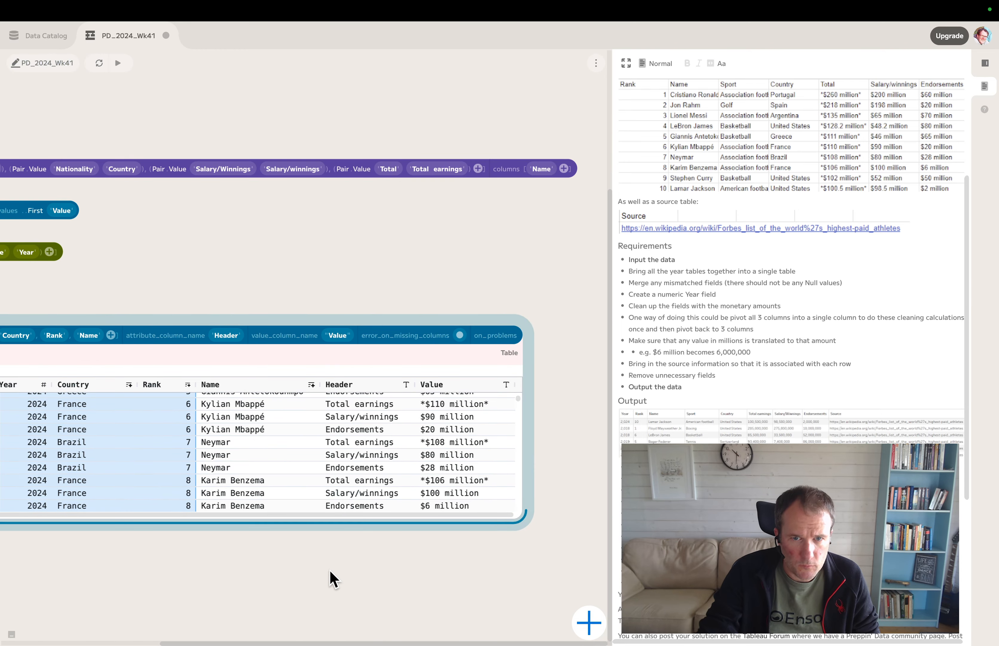
{"action": "scroll", "coordinate": [470, 429], "scroll_direction": "up", "scroll_amount": 5}
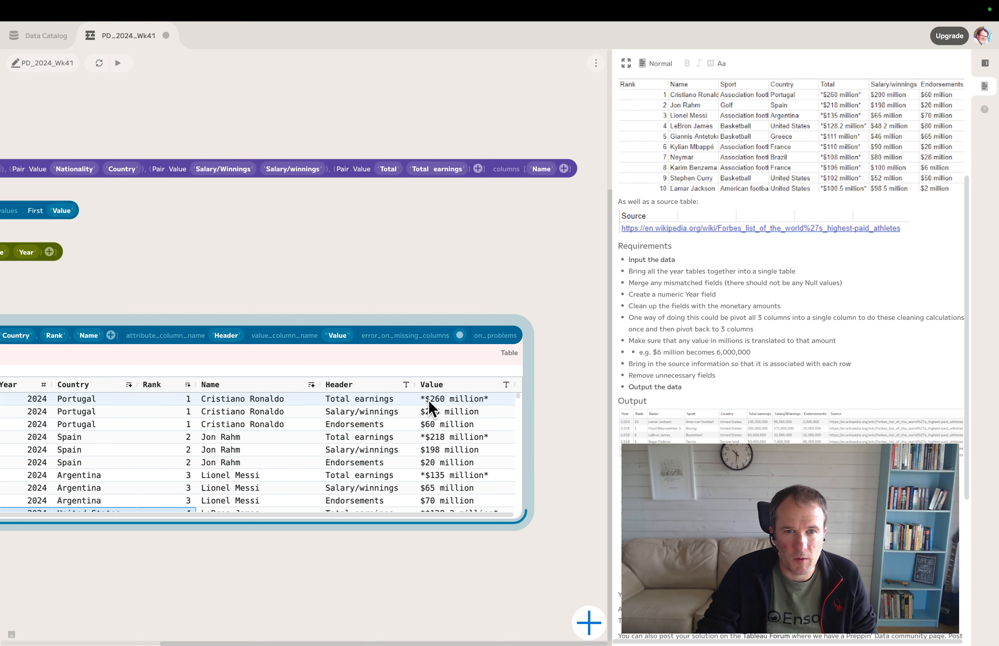
{"action": "left_click_drag", "start_coordinate": [161, 560], "coordinate": [336, 546]}
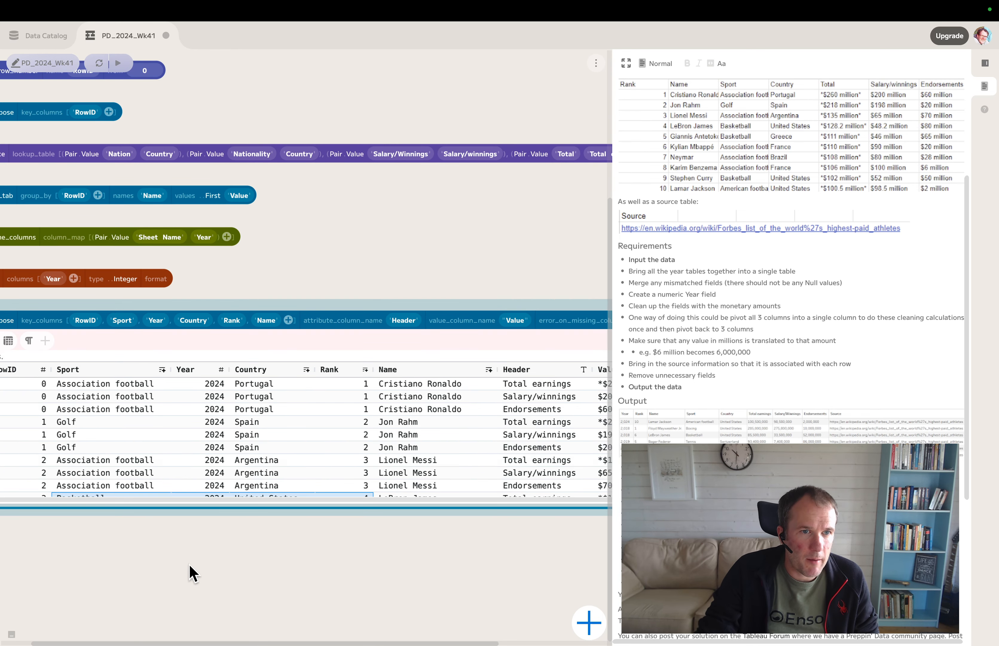
{"action": "left_click", "coordinate": [143, 321]}
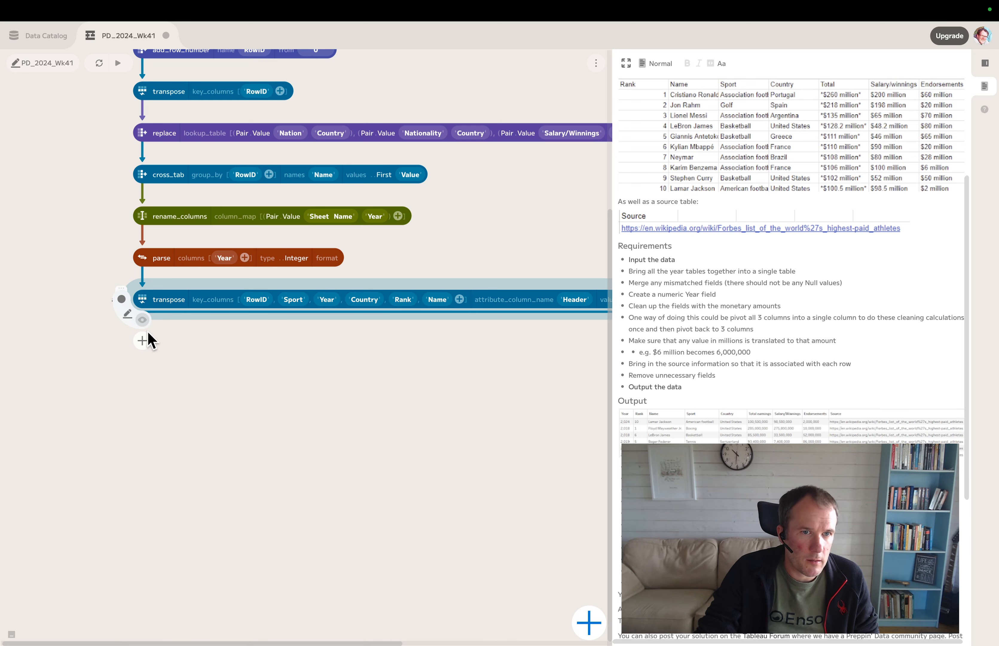
Step: Add a set component directly beneath the new transpose
{"action": "left_click", "coordinate": [142, 339]}
{"action": "type", "text": "s"}
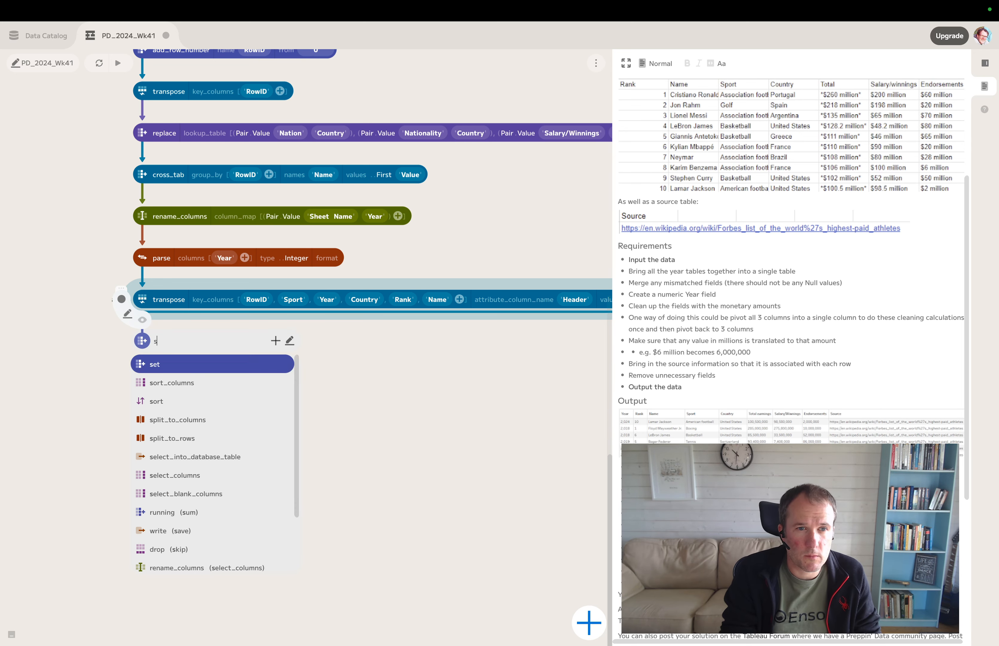
{"action": "type", "text": "et"}
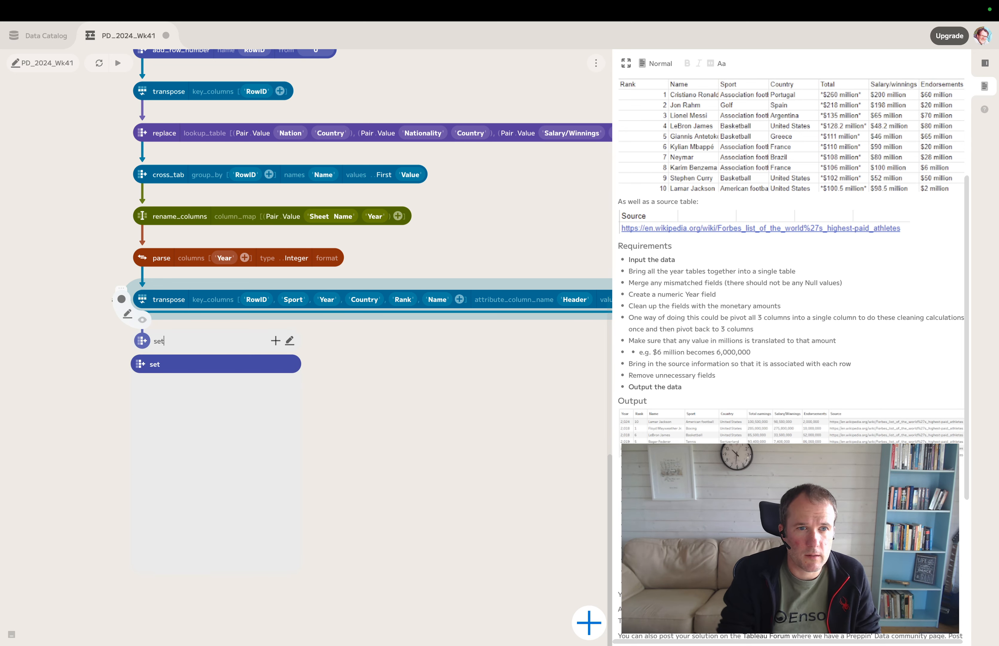
{"action": "left_click", "coordinate": [160, 369]}
Step: Define the set component's value as a simple expression with the Value column as its input
{"action": "left_click", "coordinate": [177, 346]}
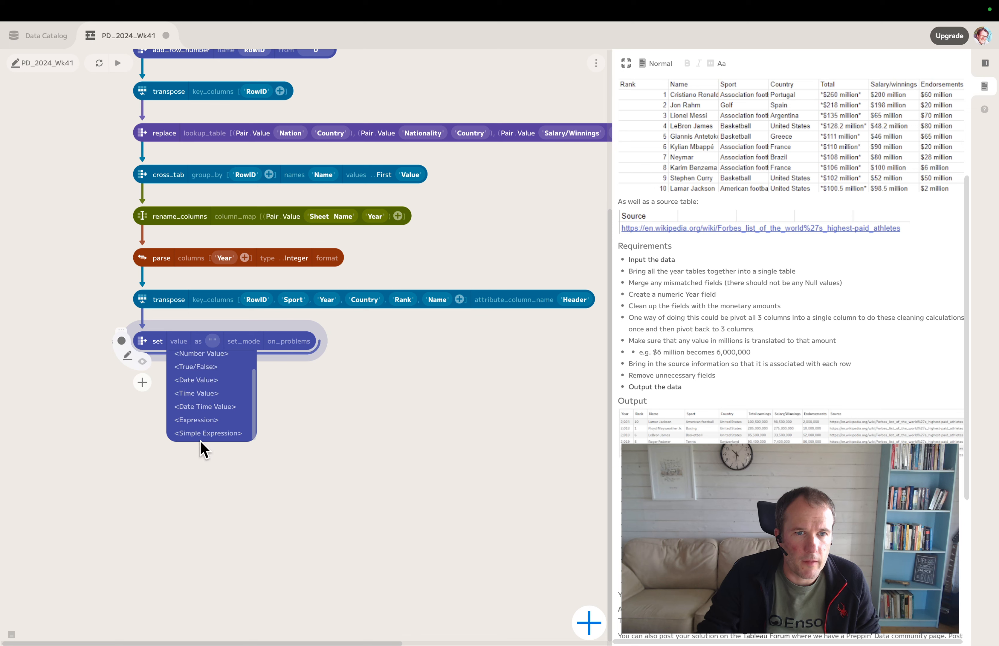
{"action": "left_click", "coordinate": [207, 432]}
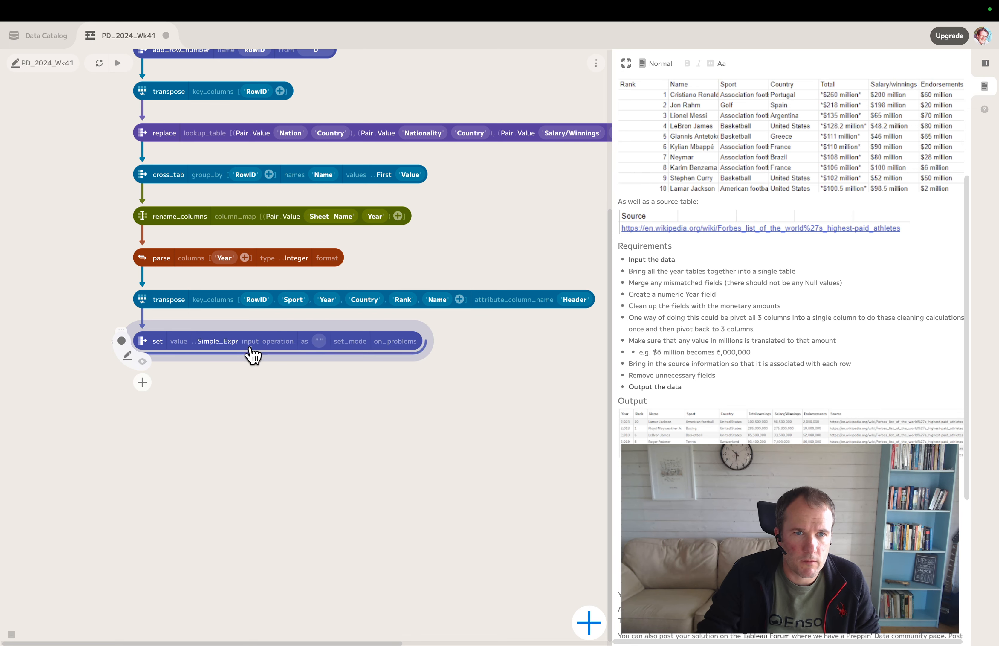
{"action": "left_click", "coordinate": [251, 355]}
{"action": "left_click", "coordinate": [275, 413]}
{"action": "left_click", "coordinate": [279, 436]}
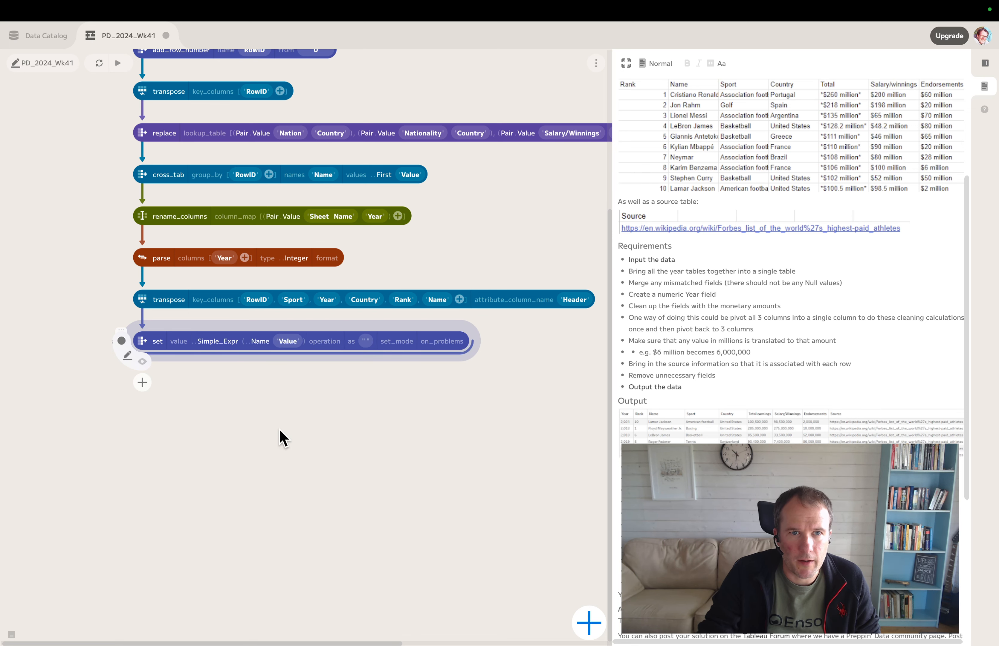
Step: Choose the Text operation Trim for the simple expression, trimming on Both sides
{"action": "left_click", "coordinate": [329, 346]}
{"action": "scroll", "coordinate": [336, 403], "scroll_direction": "down", "scroll_amount": 2}
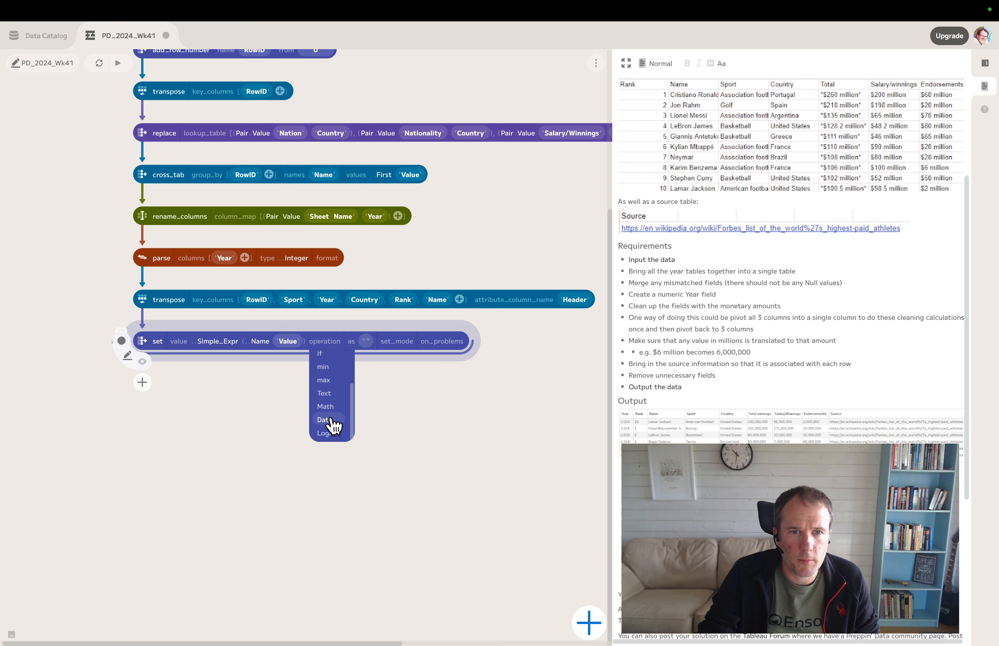
{"action": "left_click", "coordinate": [325, 393]}
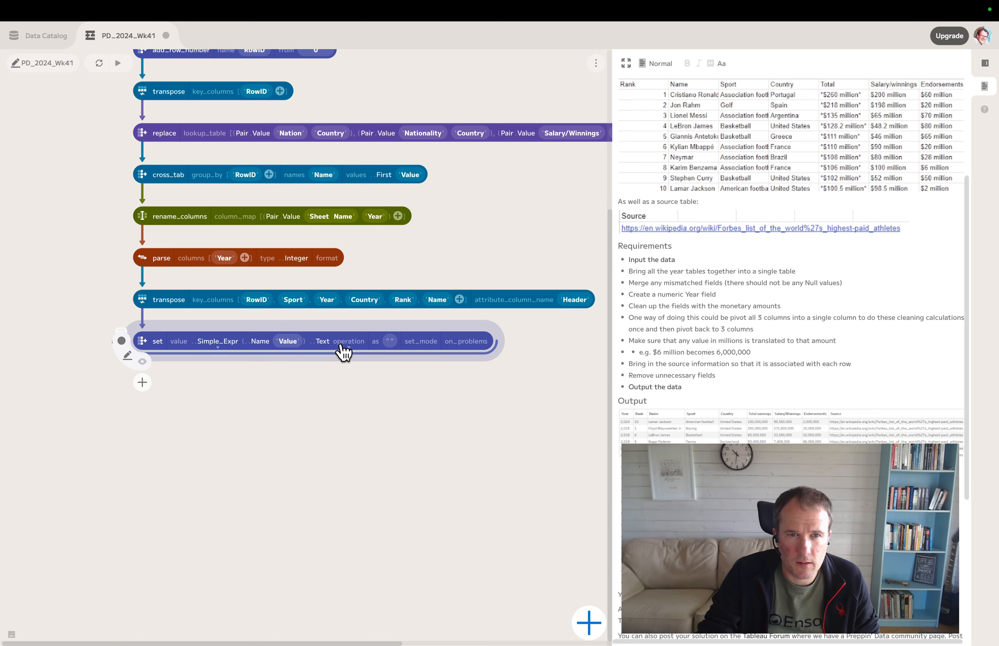
{"action": "left_click", "coordinate": [340, 345]}
{"action": "left_click", "coordinate": [362, 401]}
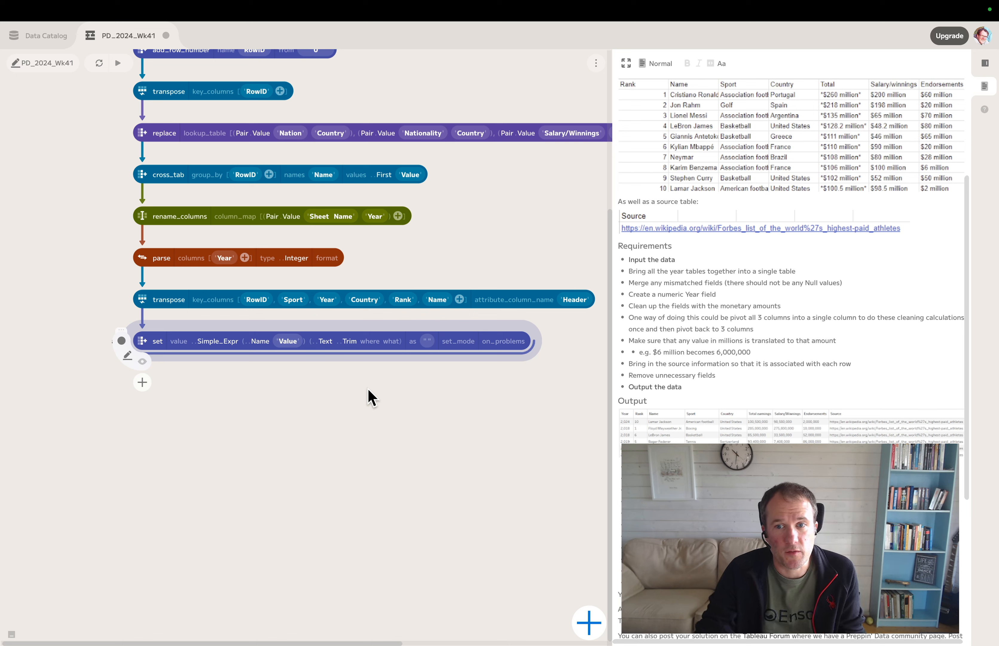
{"action": "left_click", "coordinate": [366, 341]}
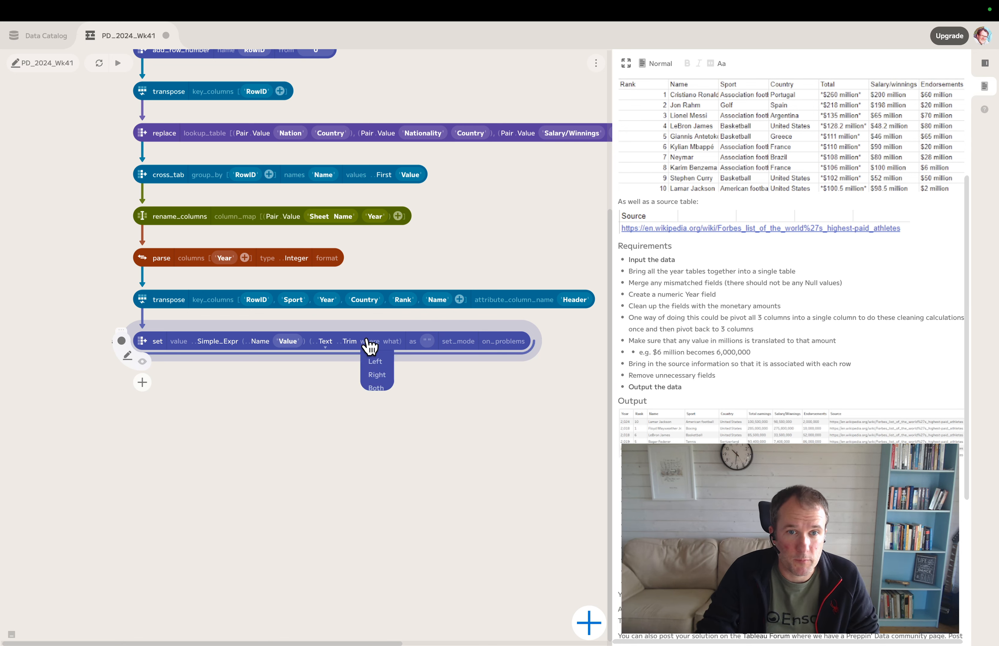
{"action": "left_click", "coordinate": [376, 388]}
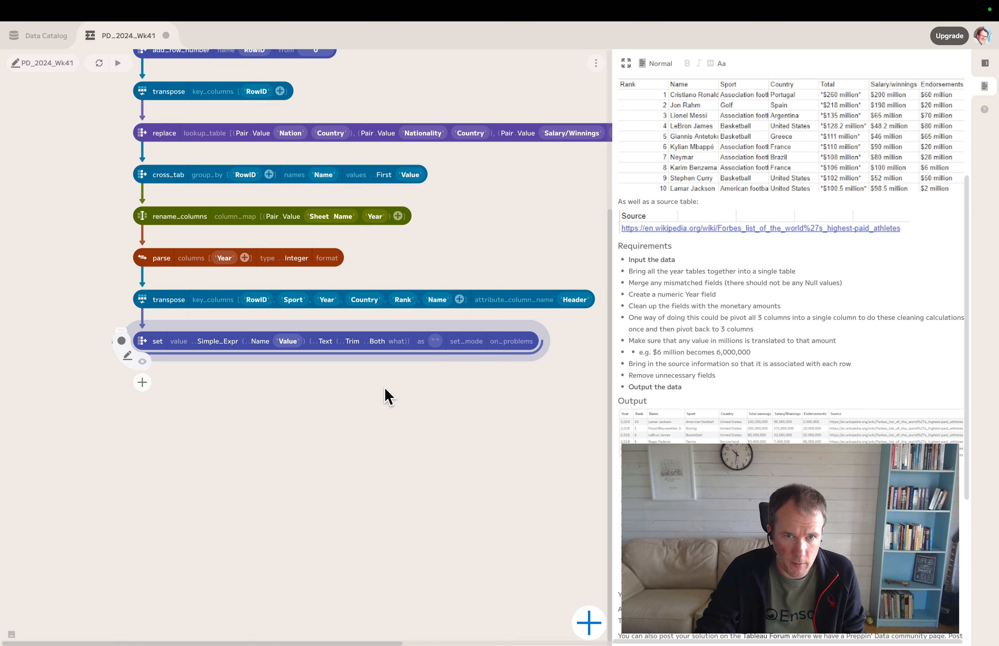
Step: Give the trim an empty text value and preview the trimmed column beside Value
{"action": "left_click", "coordinate": [406, 354]}
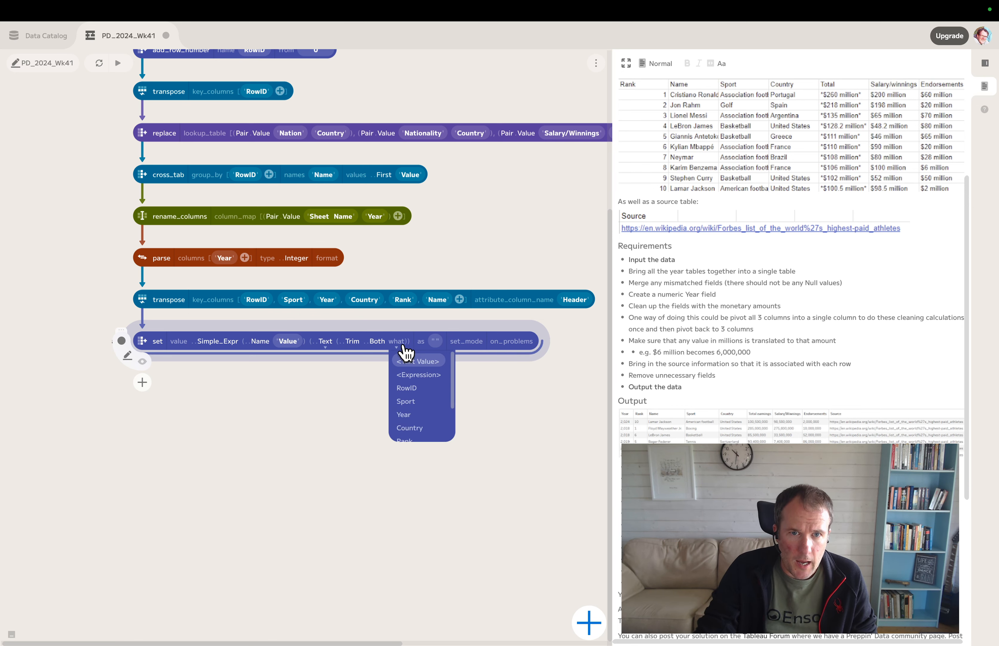
{"action": "left_click", "coordinate": [415, 363]}
{"action": "left_click", "coordinate": [397, 342]}
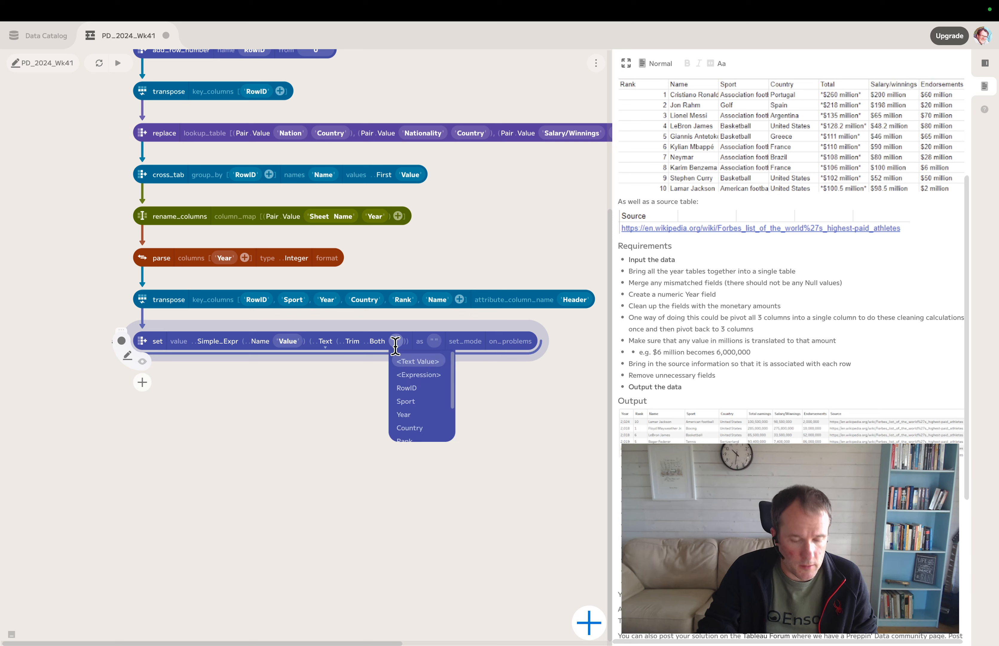
{"action": "type", "text": "*"}
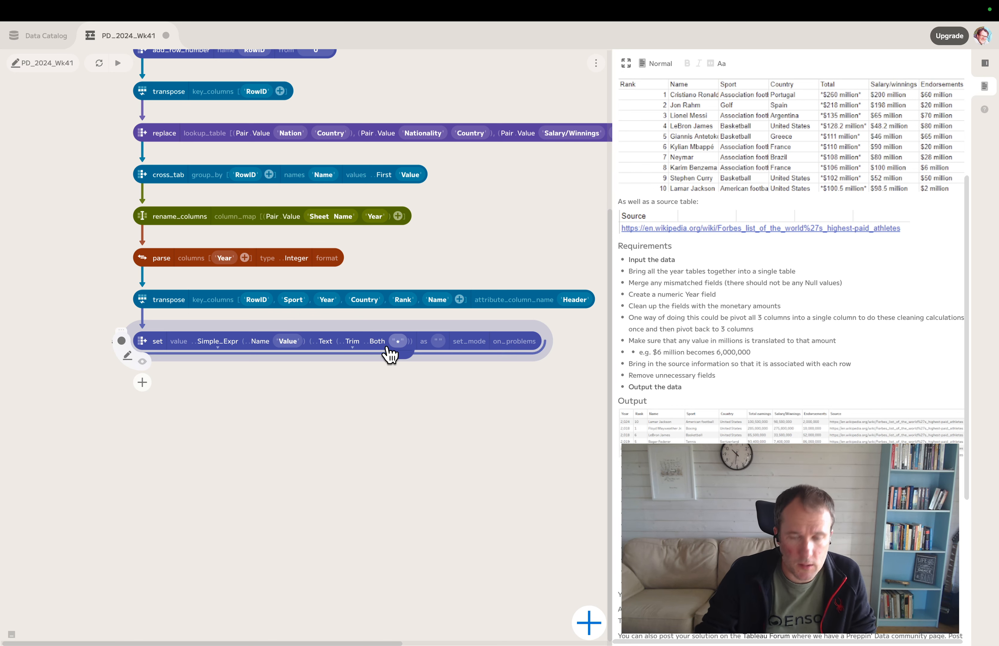
{"action": "key", "text": "BackSpace"}
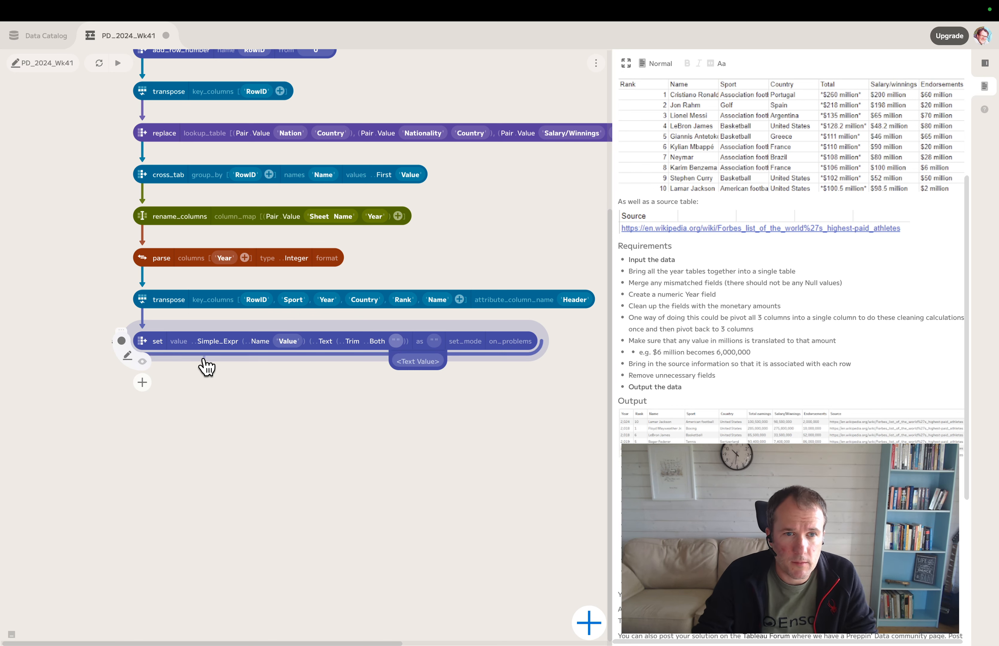
{"action": "left_click", "coordinate": [143, 362]}
{"action": "left_click_drag", "start_coordinate": [243, 454], "coordinate": [517, 463]}
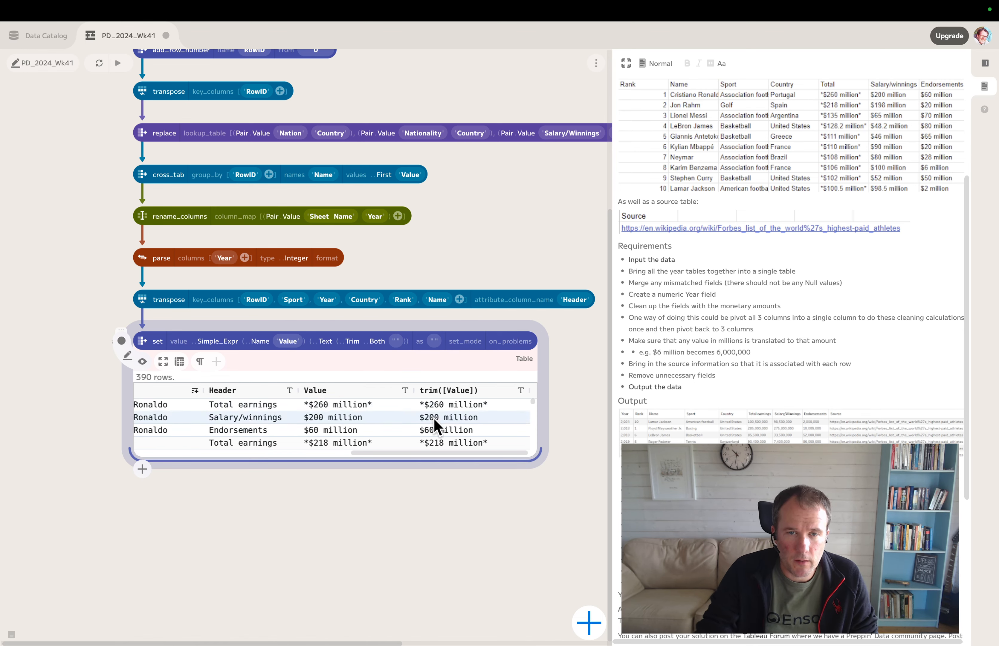
Step: Set the characters trimmed from both ends of Value to *$
{"action": "left_click", "coordinate": [398, 343]}
{"action": "type", "text": "*"}
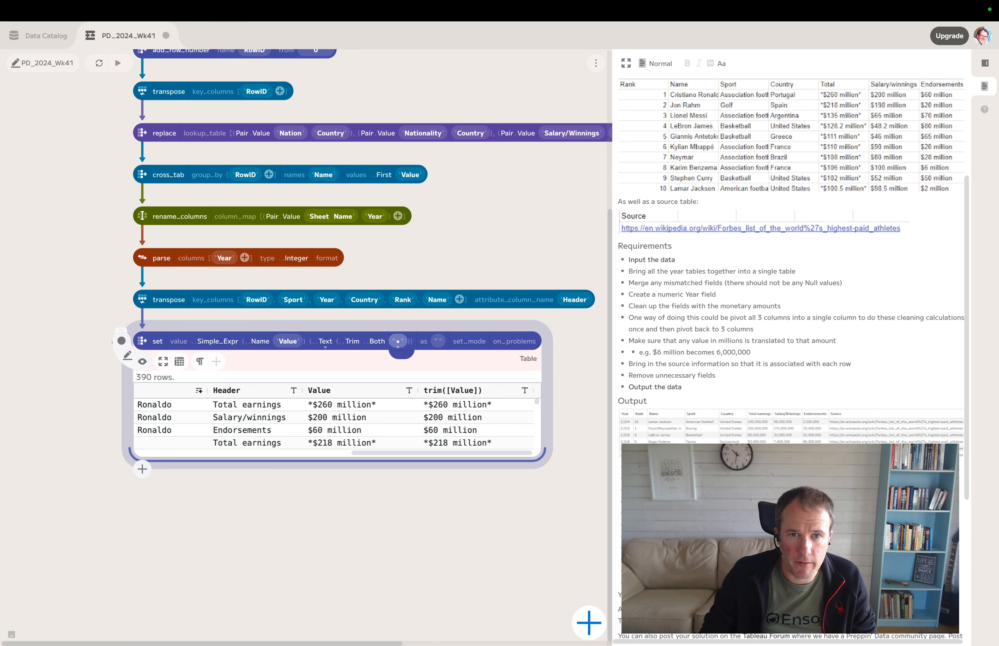
{"action": "key", "text": "Return"}
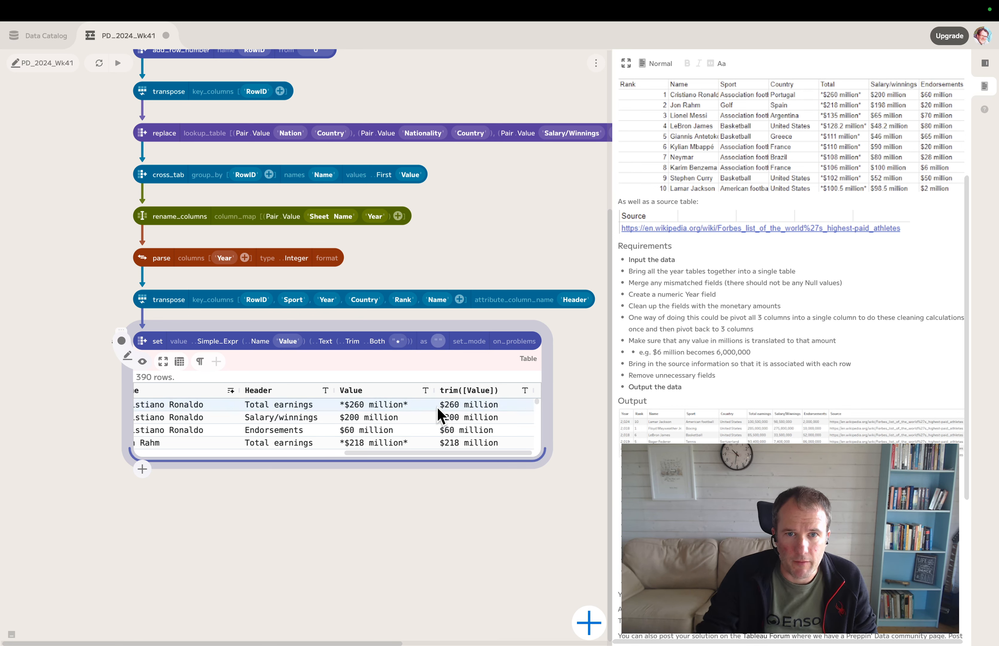
{"action": "left_click", "coordinate": [402, 344]}
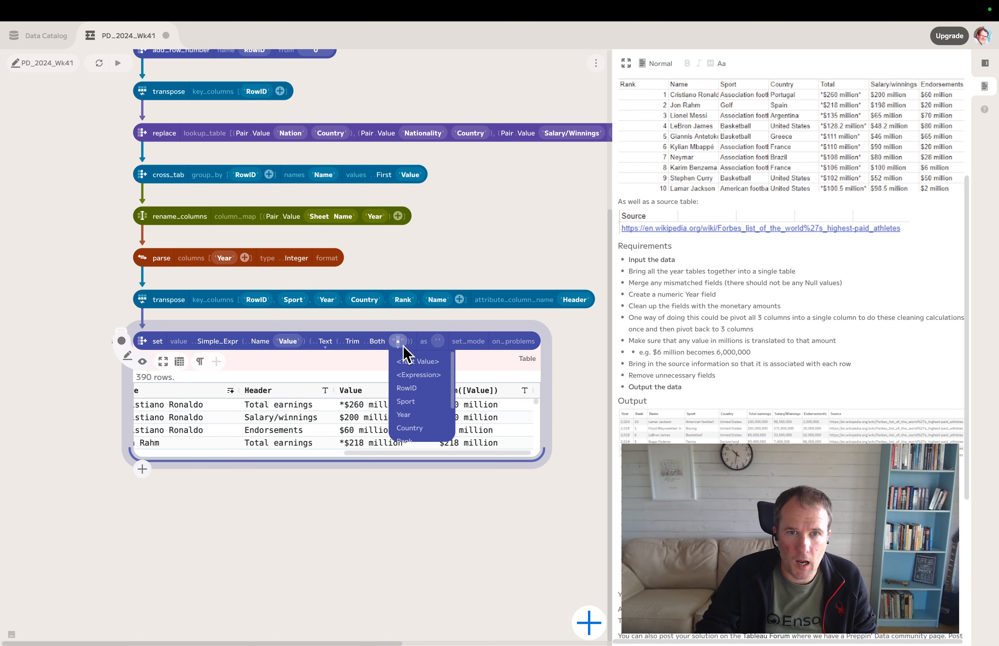
{"action": "left_click", "coordinate": [408, 362]}
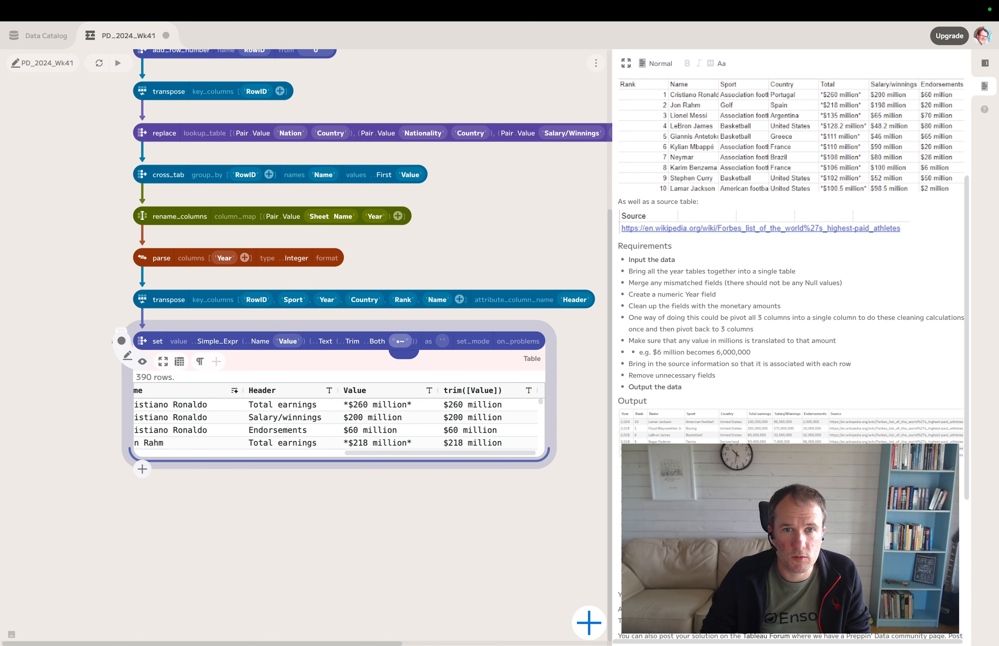
{"action": "type", "text": "$"}
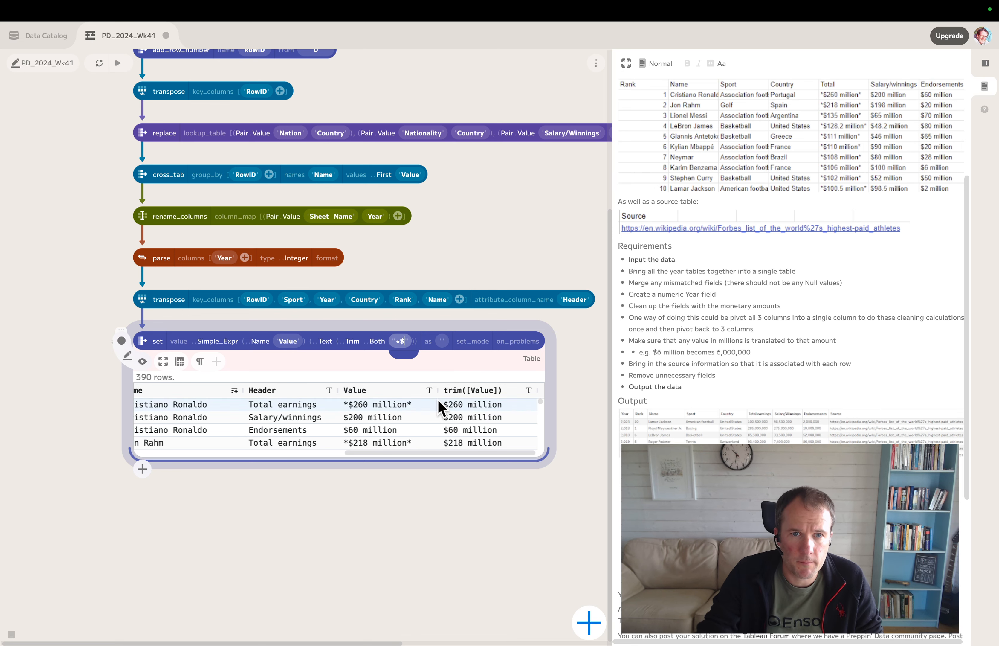
{"action": "key", "text": "Return"}
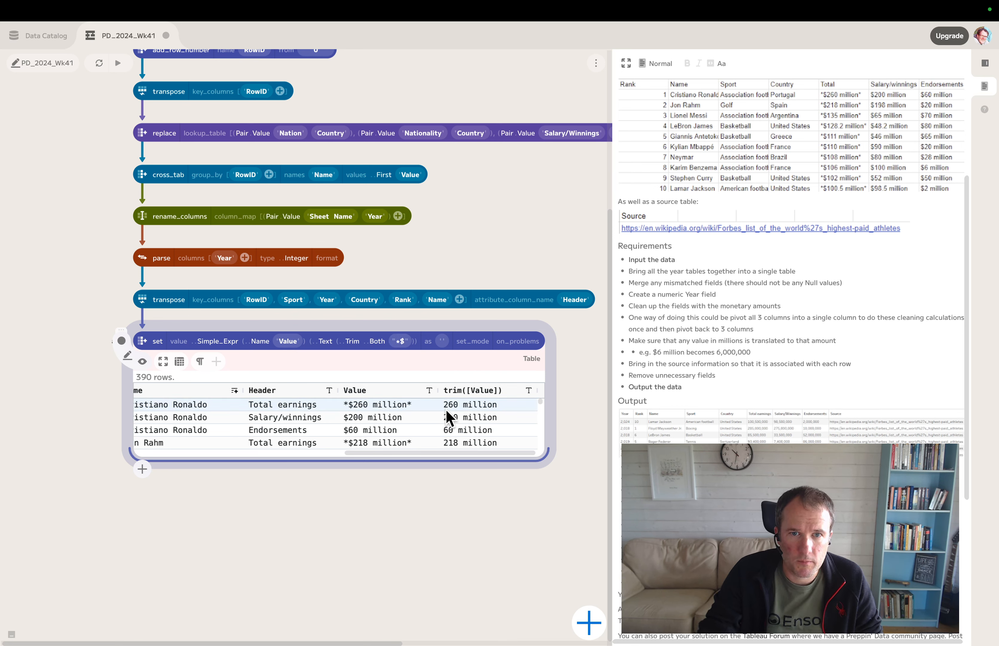
Step: Extend the trim text with the word million so that it reads *$million
{"action": "left_click", "coordinate": [401, 341]}
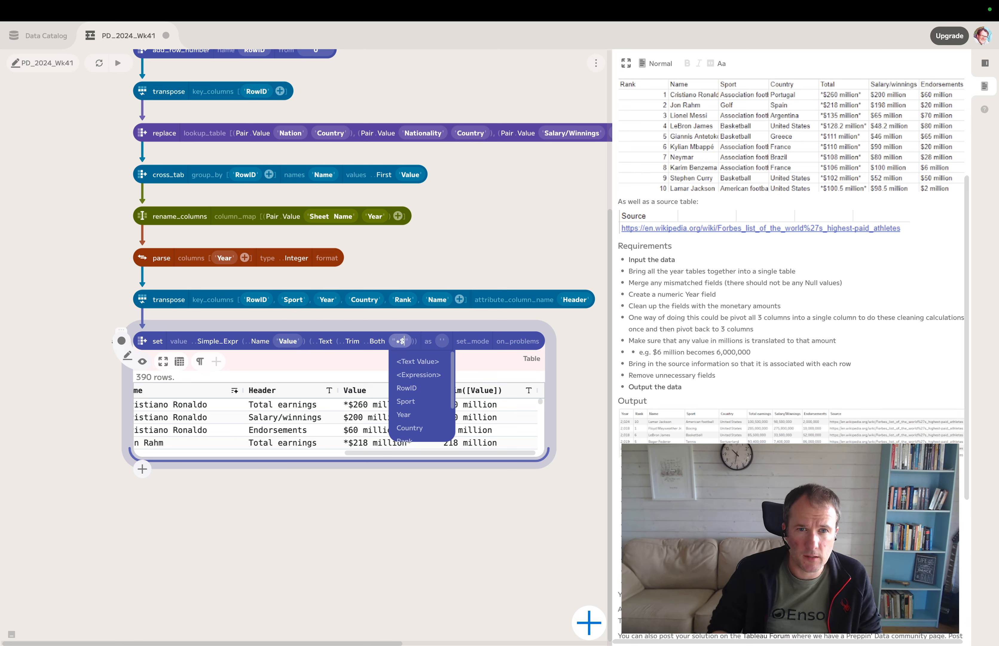
{"action": "type", "text": "mil"}
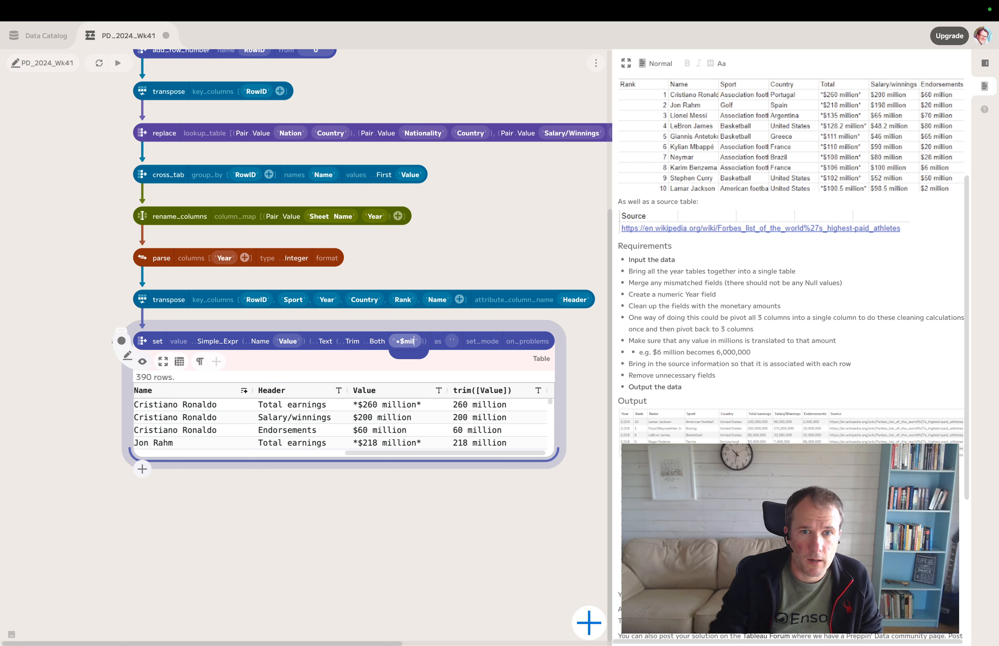
{"action": "key", "text": "Return"}
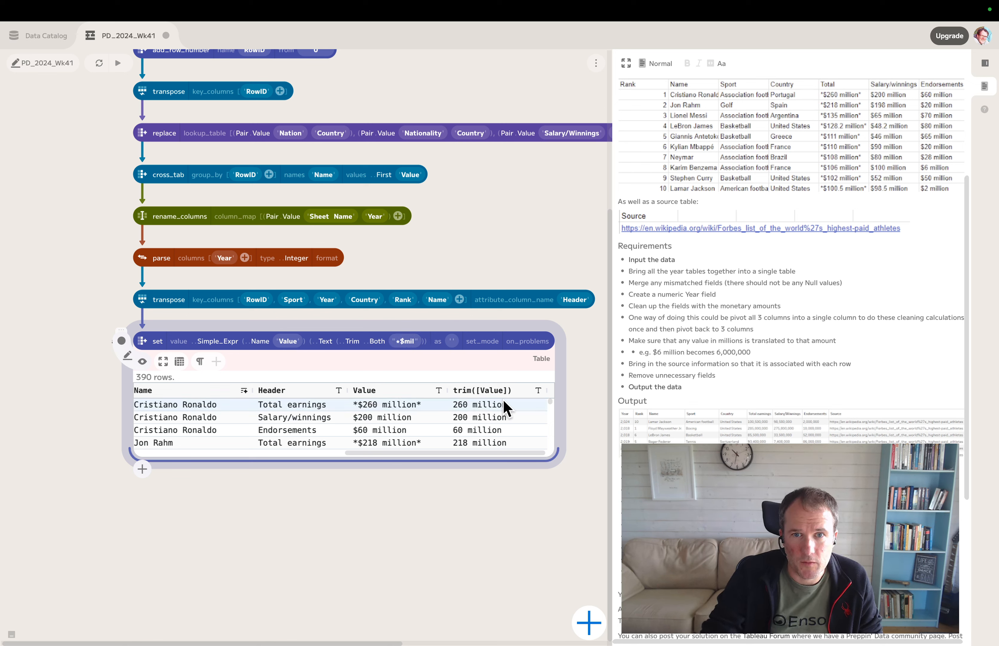
{"action": "left_click", "coordinate": [415, 342]}
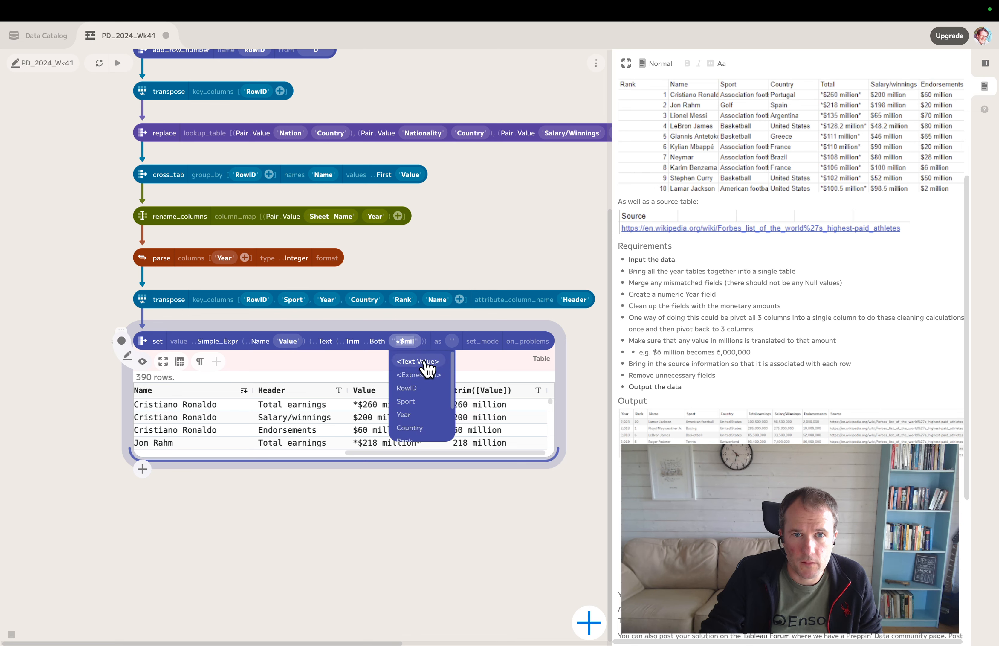
{"action": "left_click", "coordinate": [414, 341]}
{"action": "type", "text": "lion"}
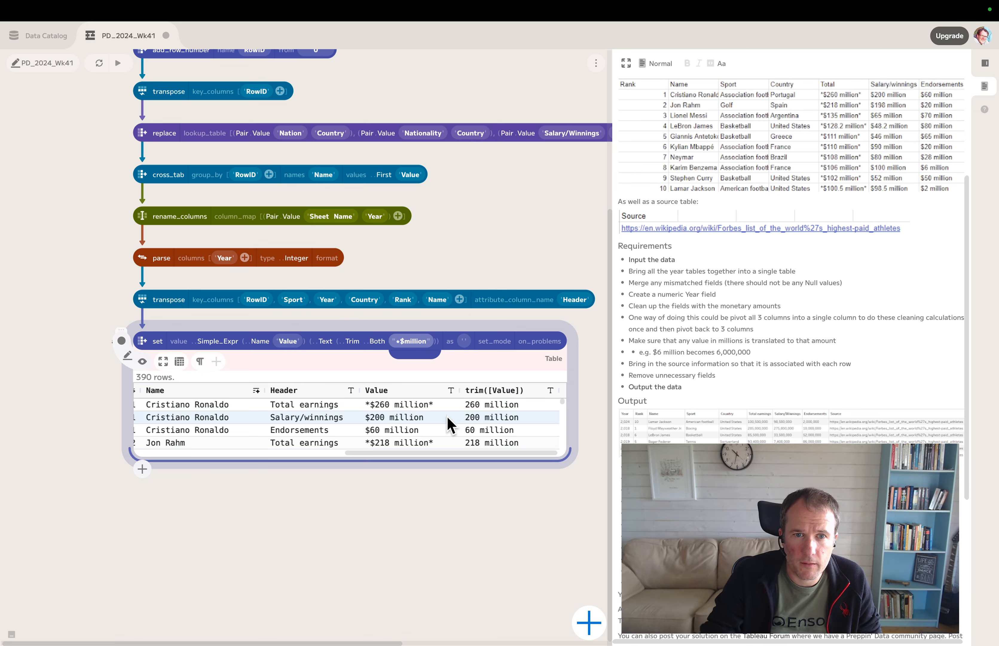
{"action": "key", "text": "Return"}
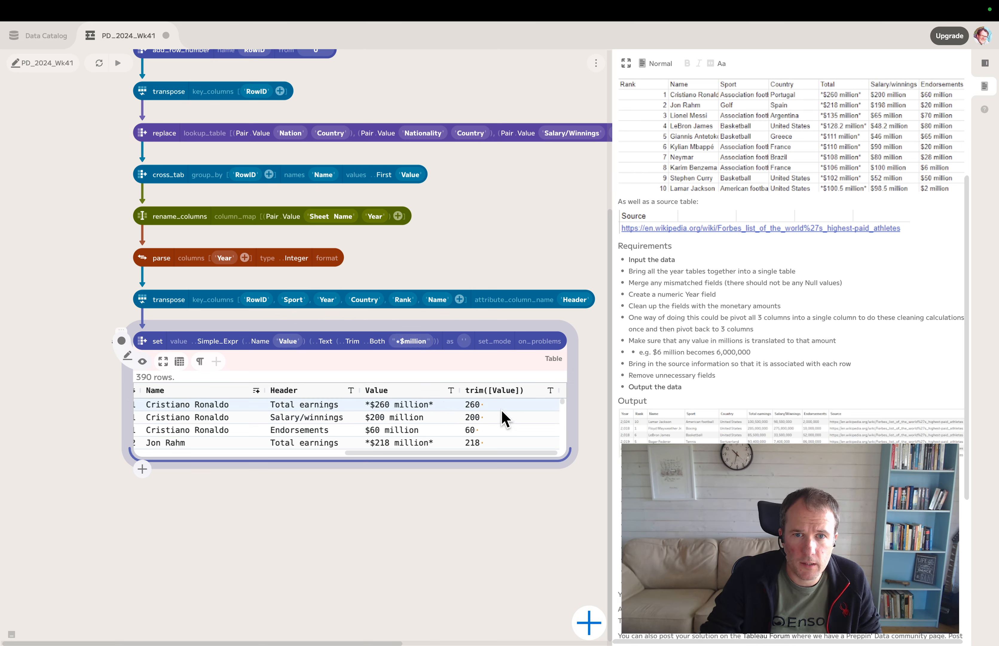
Step: Append a trailing space to the *$million trim text so that spaces are trimmed as well
{"action": "left_click", "coordinate": [427, 341]}
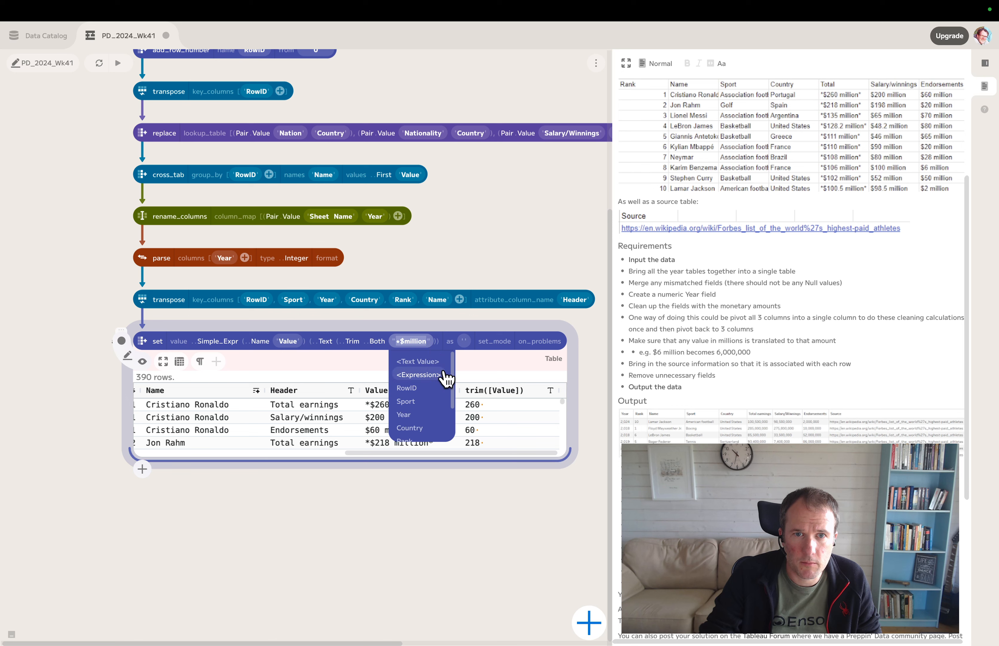
{"action": "key", "text": "End"}
{"action": "key", "text": "Return"}
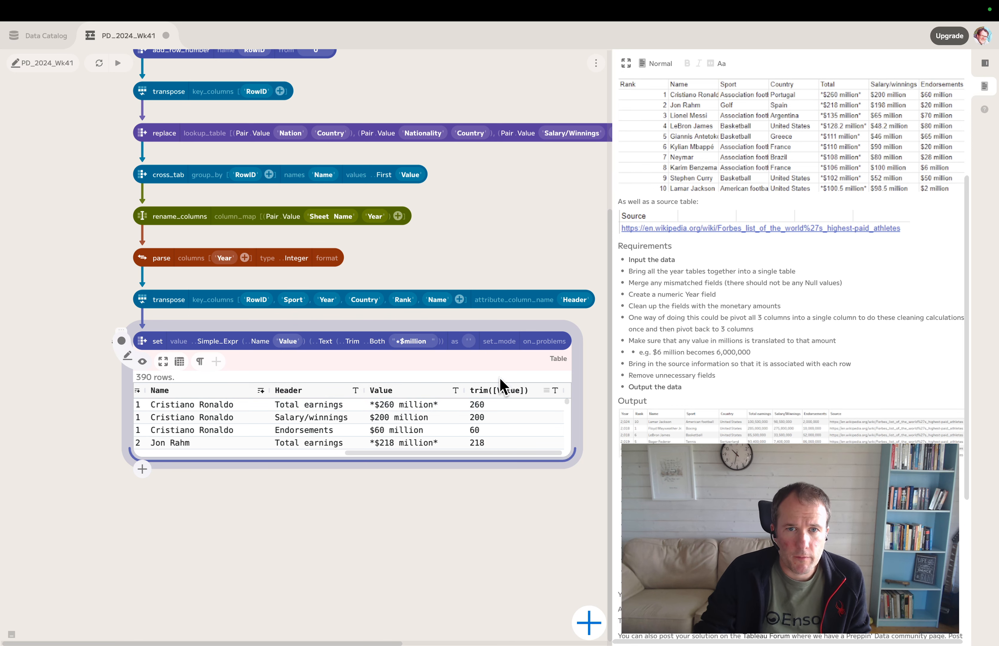
Step: Switch the trim component's set mode to Update so that the trimmed text overwrites the Value column
{"action": "left_click", "coordinate": [500, 346]}
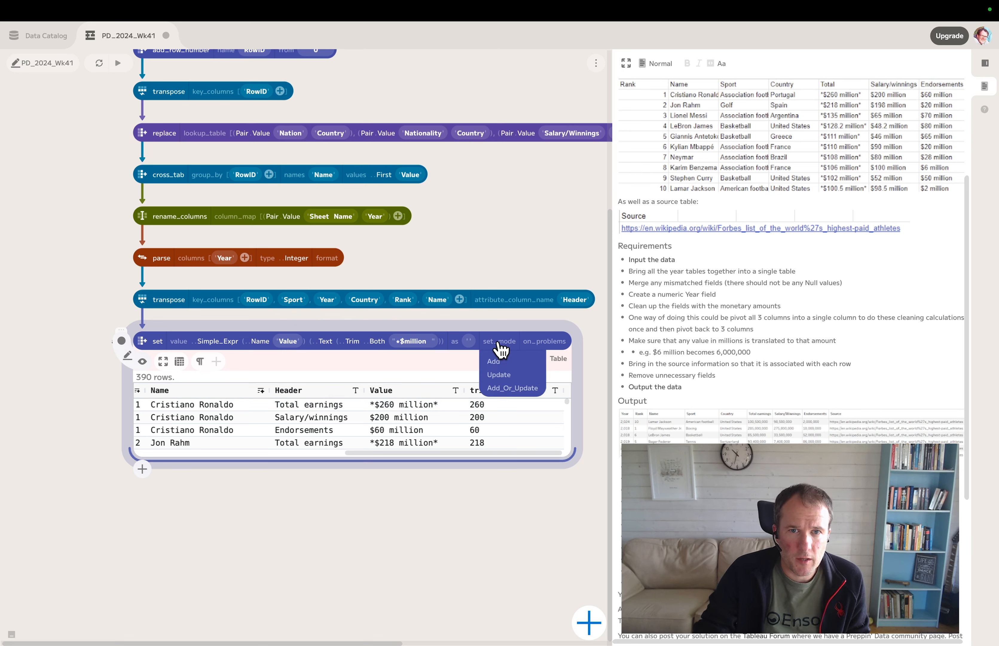
{"action": "left_click", "coordinate": [510, 375]}
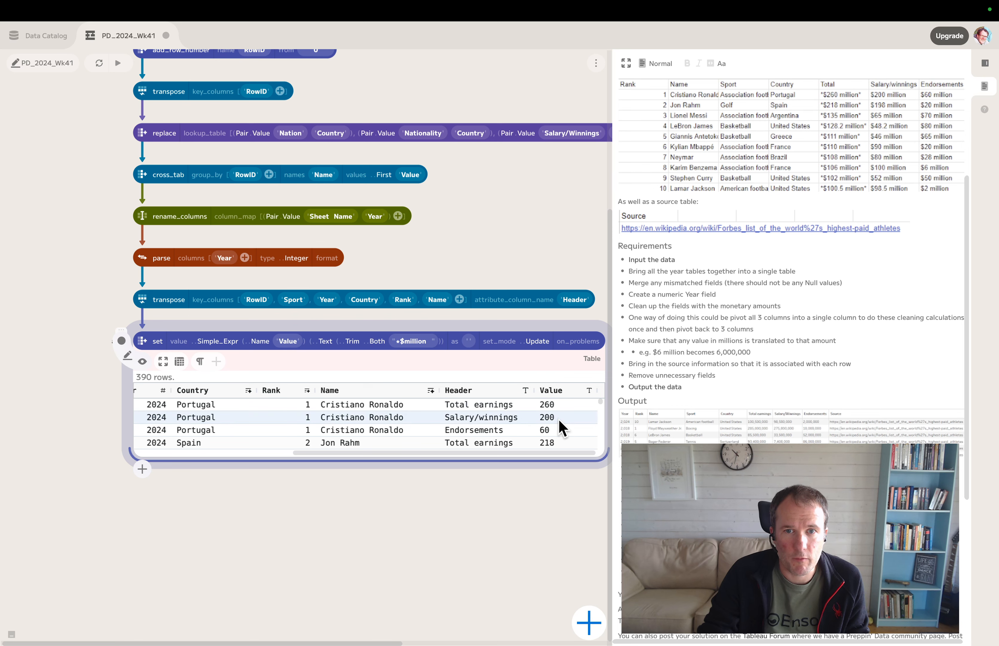
{"action": "left_click", "coordinate": [143, 362]}
Step: Add a parse component after the trim that converts the Value column to the Float type
{"action": "left_click", "coordinate": [142, 381]}
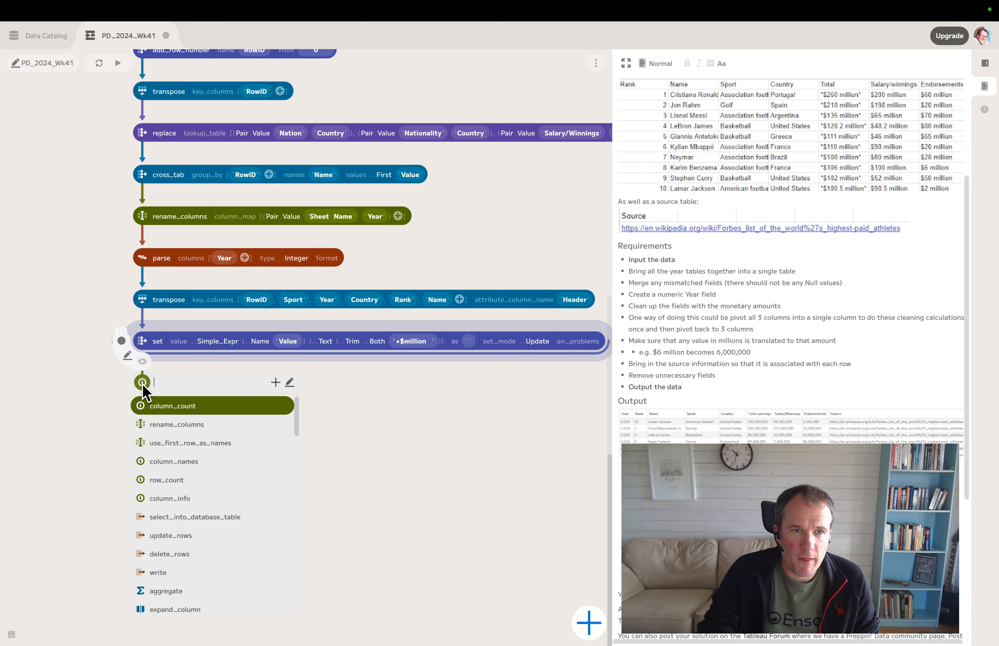
{"action": "type", "text": "par"}
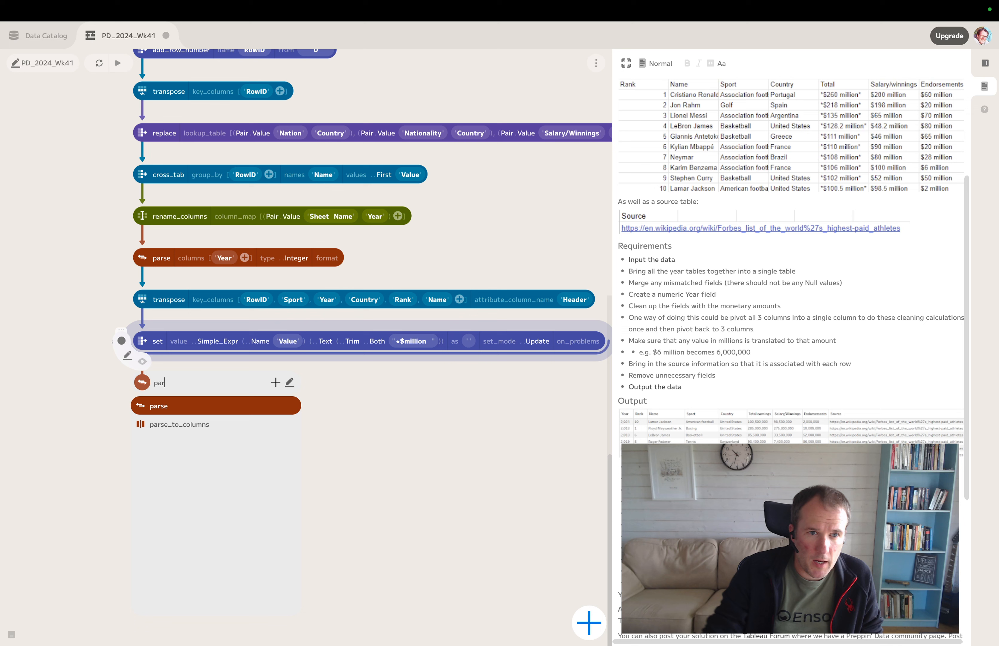
{"action": "left_click", "coordinate": [168, 404]}
{"action": "left_click", "coordinate": [194, 384]}
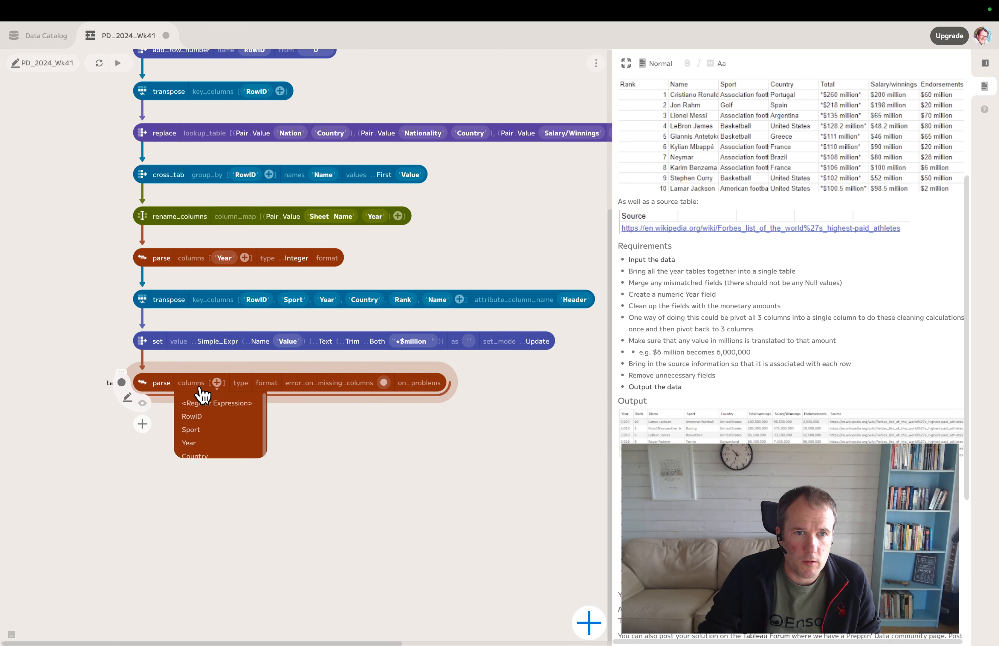
{"action": "scroll", "coordinate": [224, 467], "scroll_direction": "down", "scroll_amount": 1}
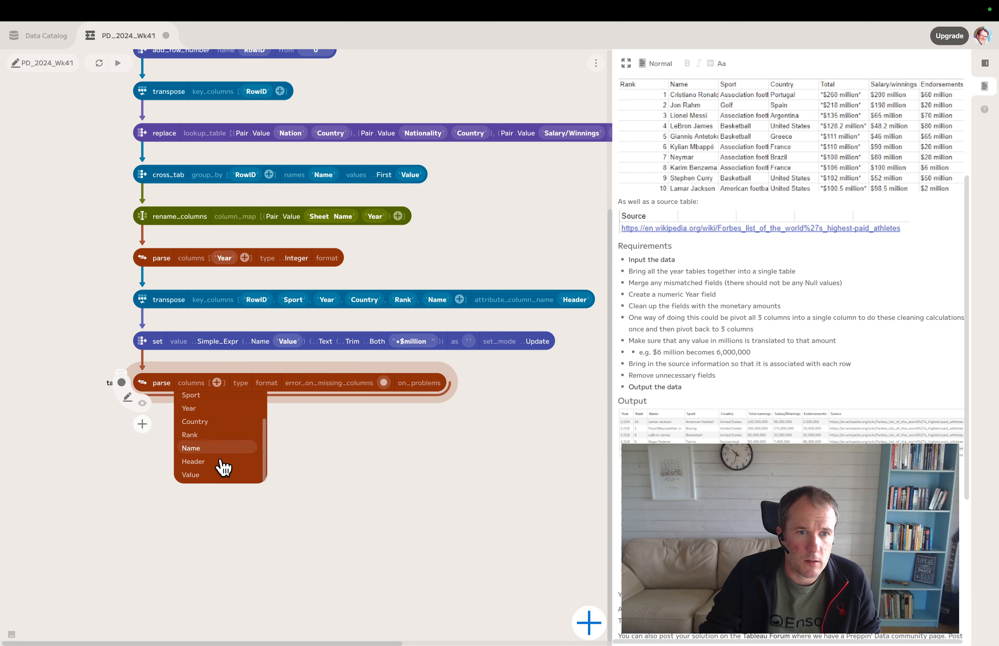
{"action": "left_click", "coordinate": [206, 474]}
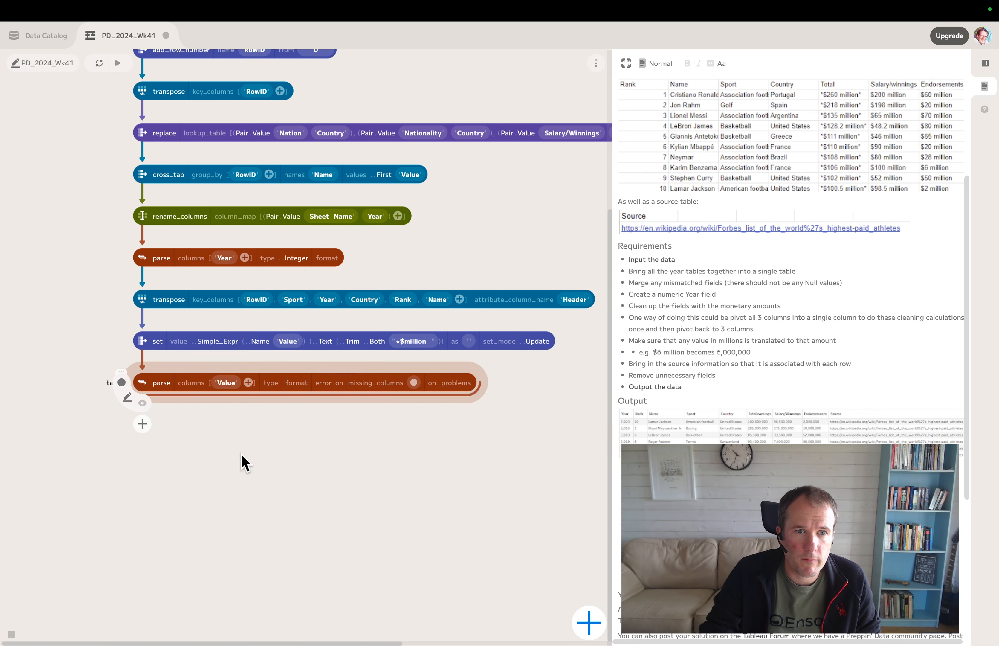
{"action": "left_click", "coordinate": [273, 388]}
{"action": "left_click", "coordinate": [289, 437]}
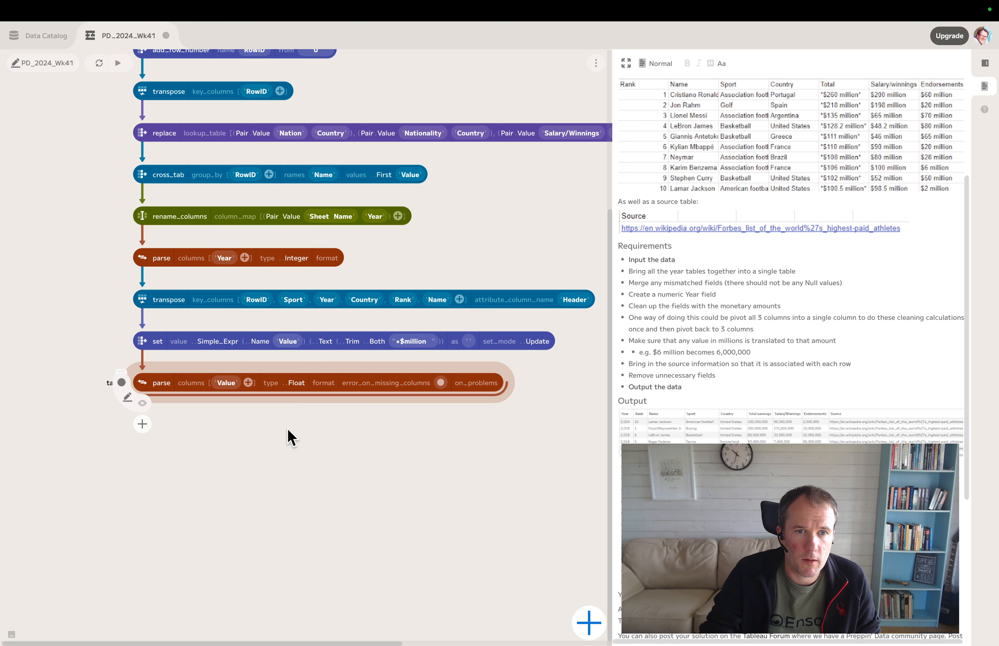
Step: Add a set component with the expression [Value]*1000000 after the Float parse and preview the computed column
{"action": "left_click", "coordinate": [142, 423]}
{"action": "type", "text": "set"}
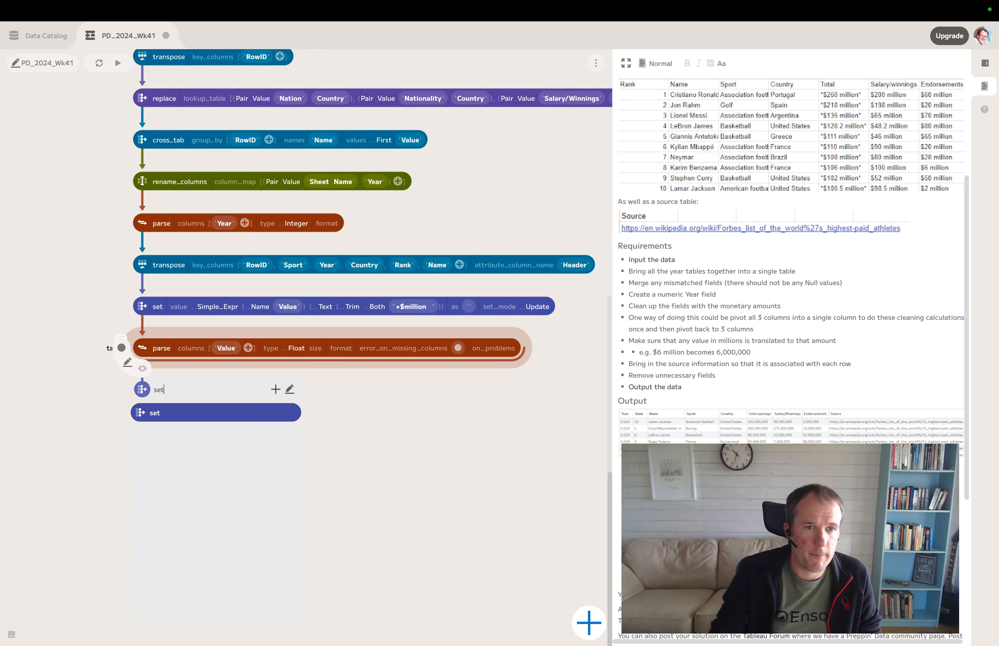
{"action": "left_click", "coordinate": [156, 418]}
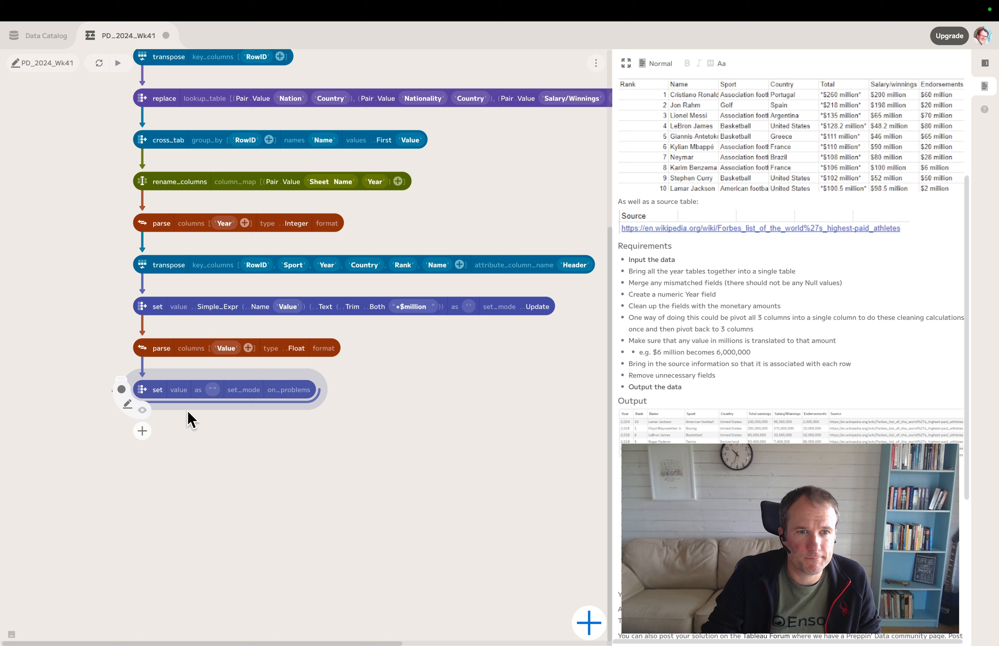
{"action": "left_click", "coordinate": [182, 393]}
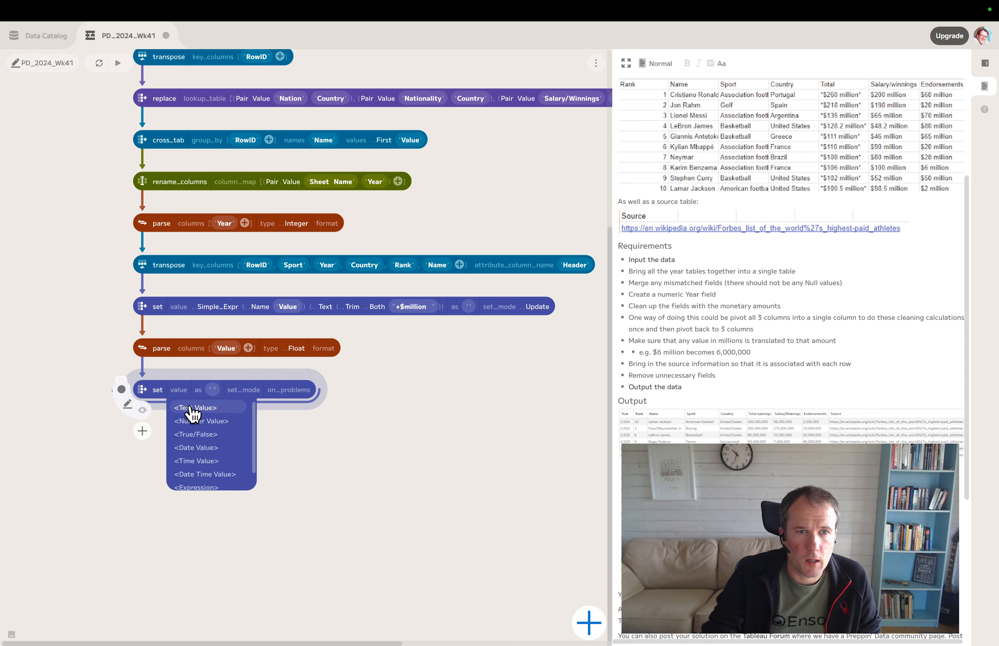
{"action": "scroll", "coordinate": [206, 462], "scroll_direction": "down", "scroll_amount": 2}
{"action": "left_click", "coordinate": [196, 475]}
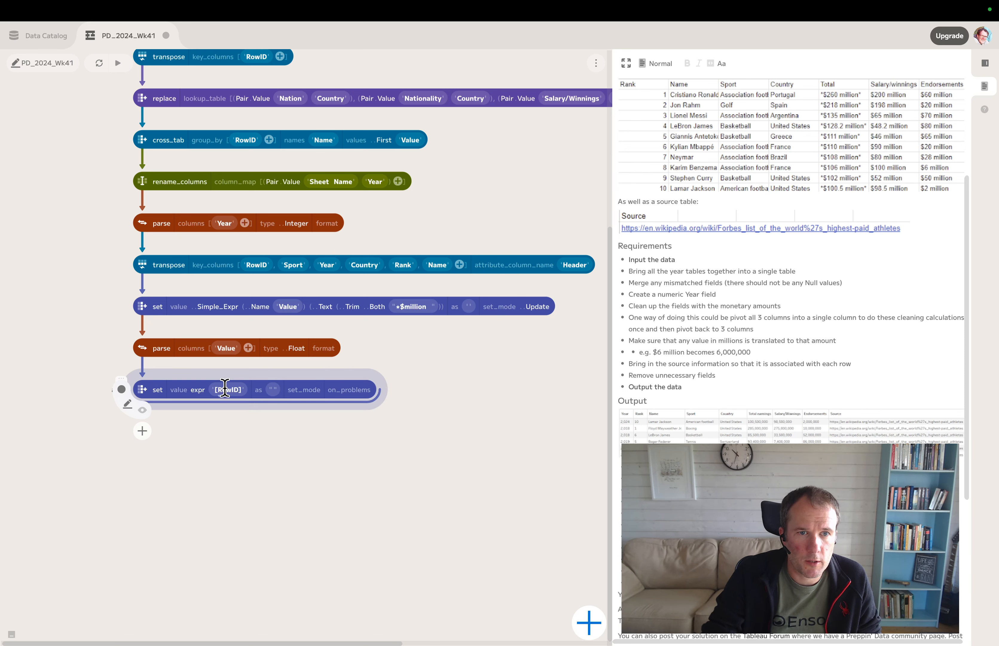
{"action": "type", "text": "[V"}
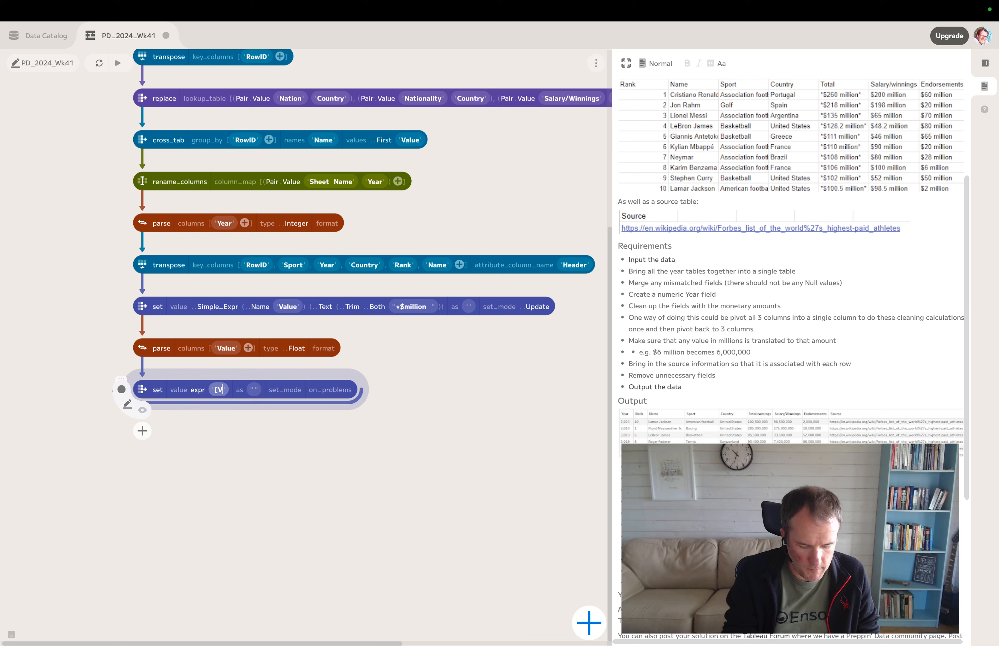
{"action": "type", "text": "alue]*"}
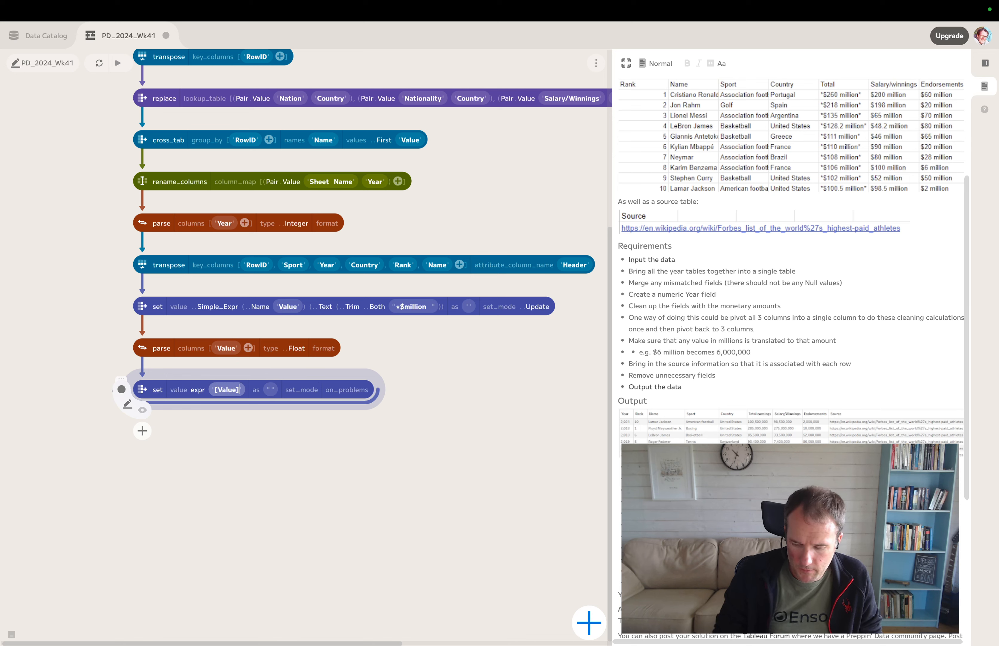
{"action": "type", "text": "1000000"}
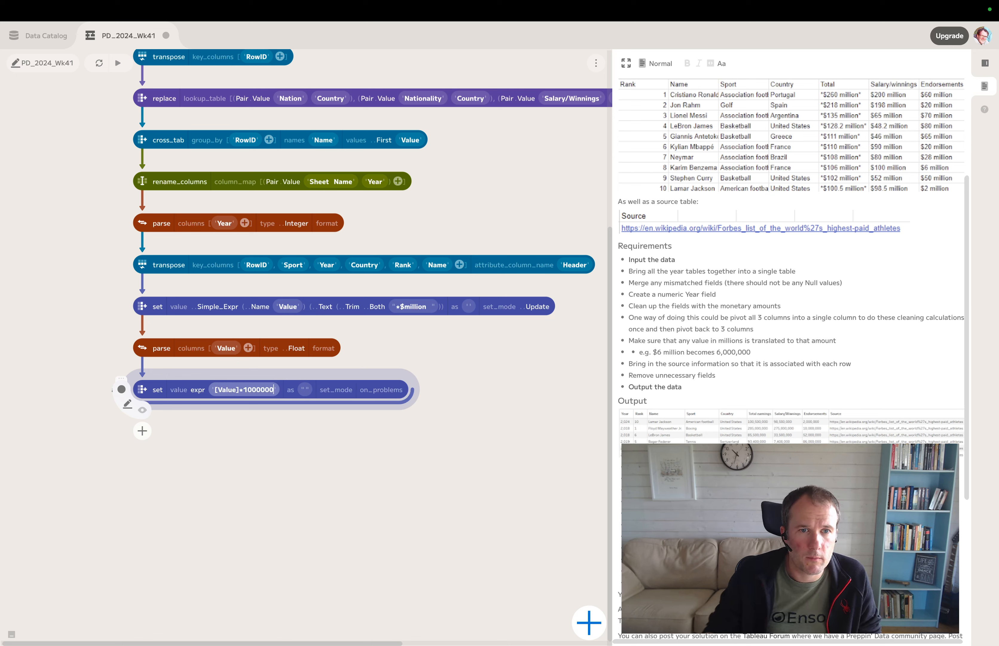
{"action": "key", "text": "Return"}
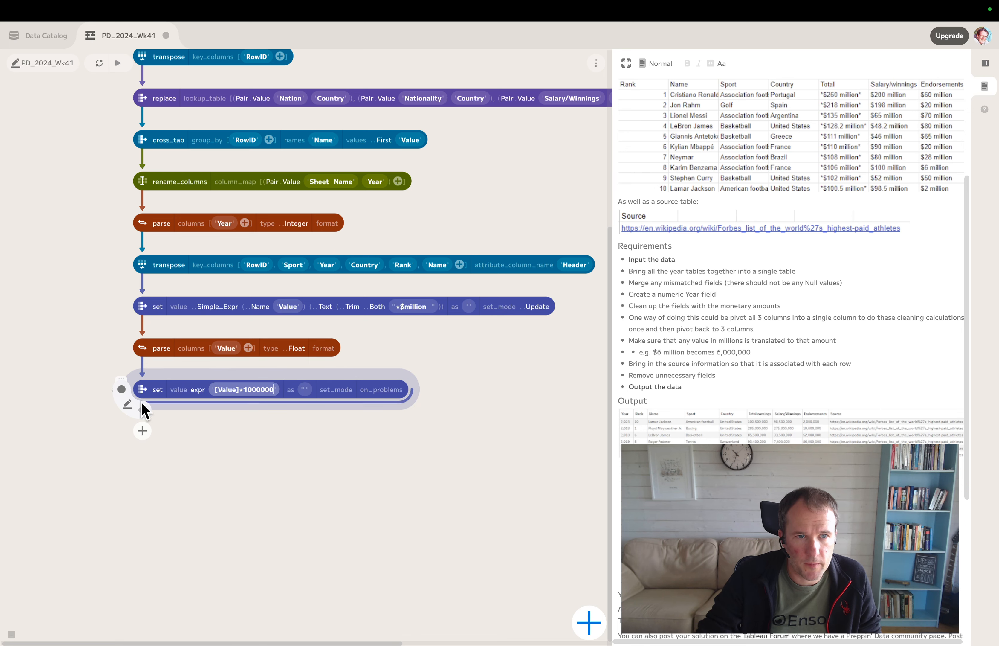
{"action": "left_click", "coordinate": [142, 410]}
{"action": "left_click_drag", "start_coordinate": [191, 502], "coordinate": [434, 502]}
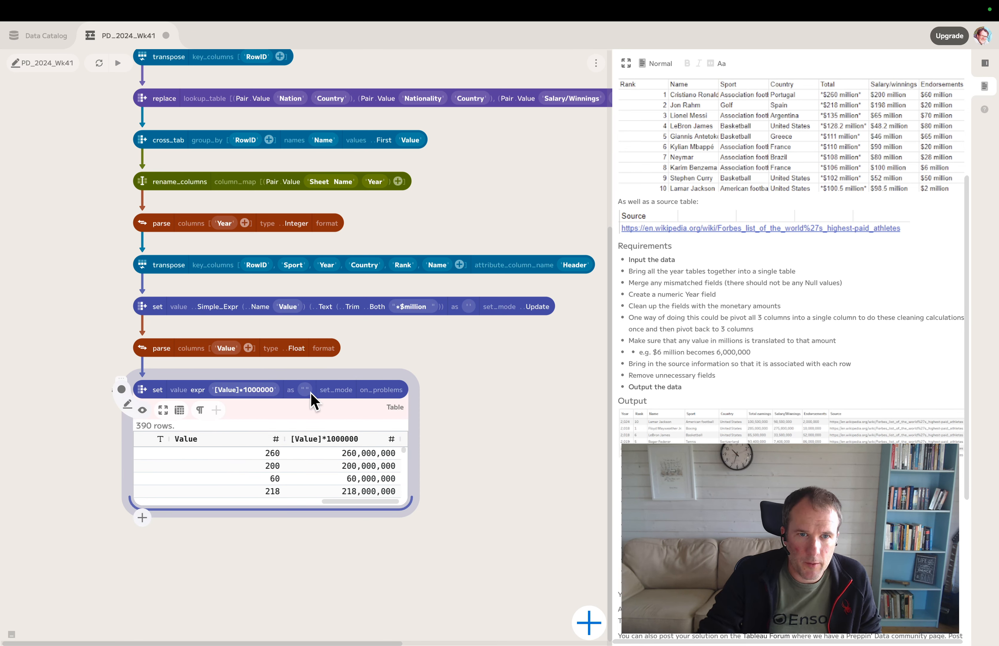
Step: Name the multiplied result Value so that it replaces the existing Value column
{"action": "type", "text": "Value"}
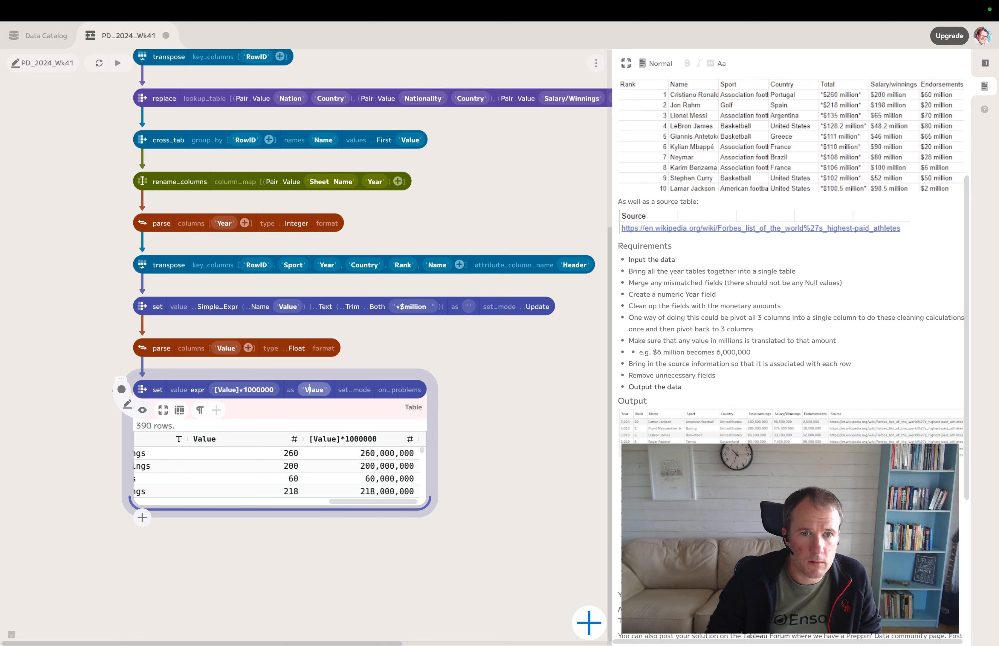
{"action": "key", "text": "Delete"}
{"action": "key", "text": "Right"}
{"action": "type", "text": "l"}
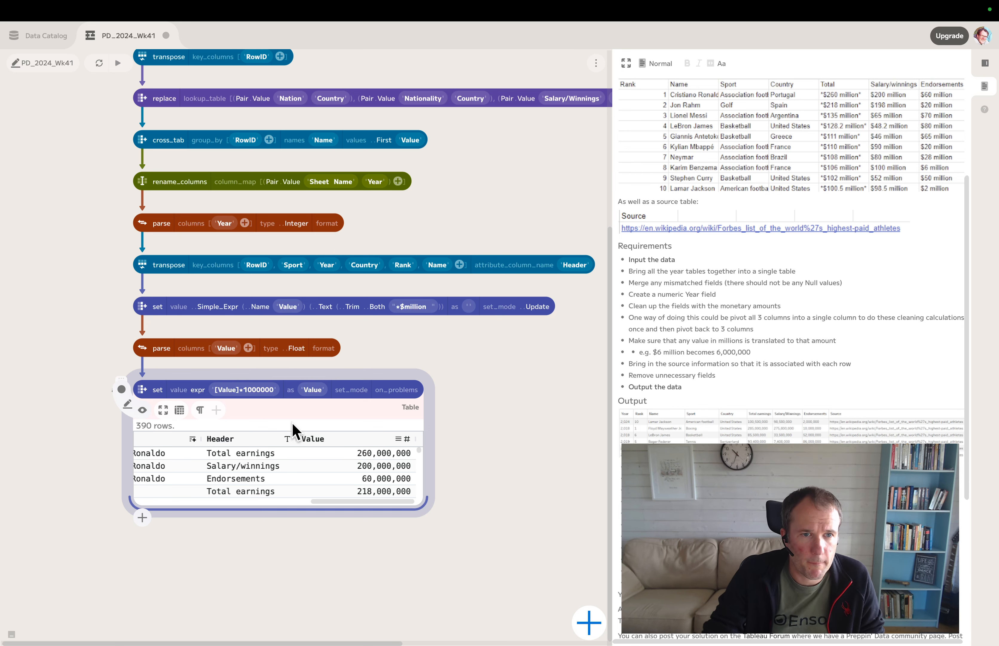
{"action": "left_click", "coordinate": [143, 410]}
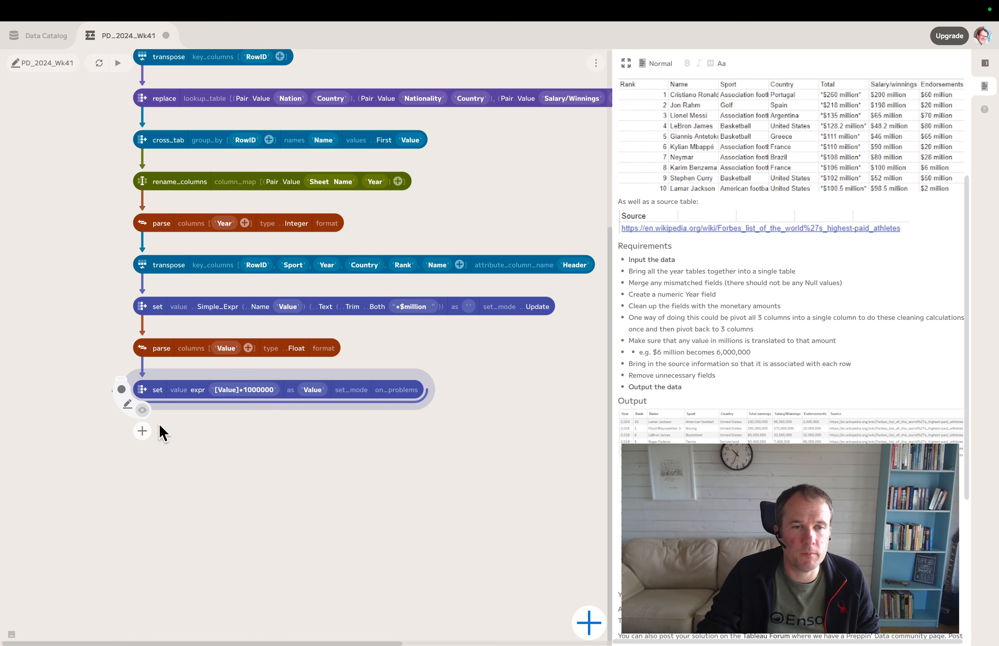
Step: Add a cross_tab component grouped by RowID, Sport, Year, Country, Rank and Name
{"action": "left_click", "coordinate": [142, 431]}
{"action": "type", "text": "c"}
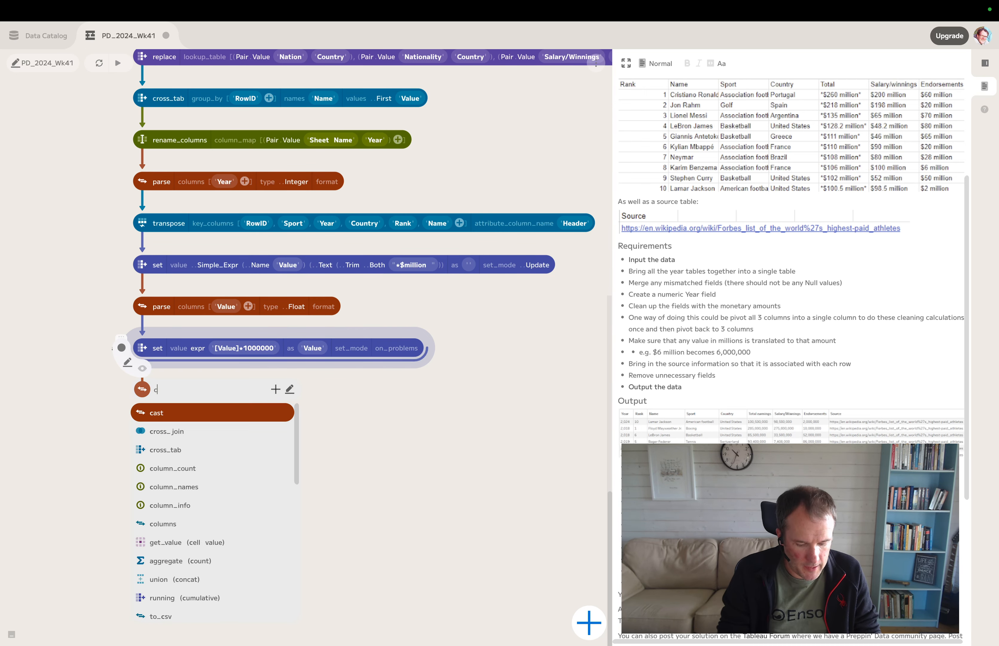
{"action": "type", "text": "ross"}
{"action": "left_click", "coordinate": [163, 434]}
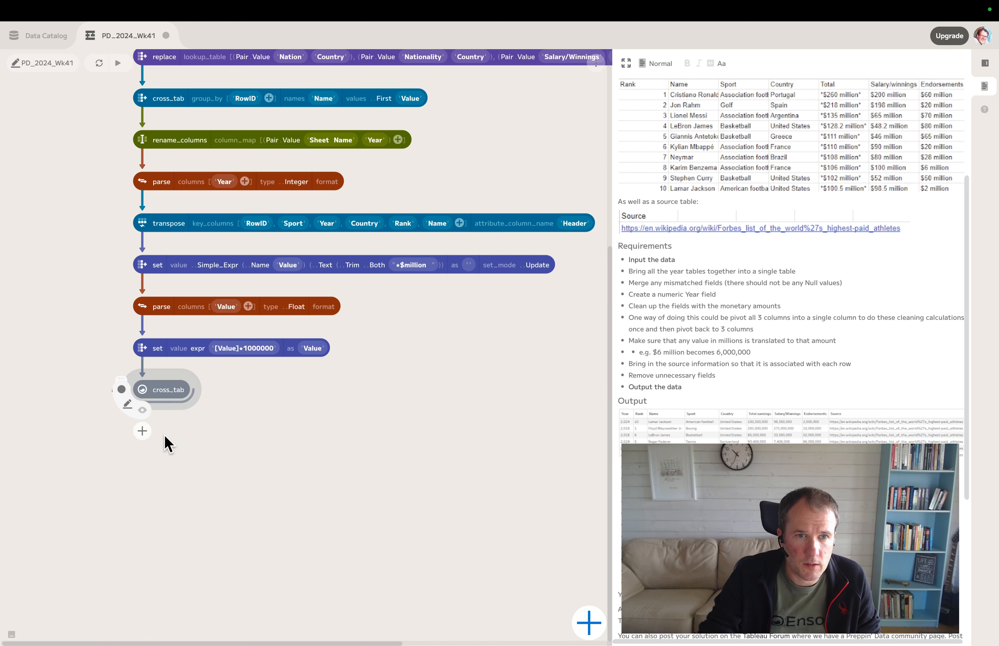
{"action": "left_click", "coordinate": [207, 391]}
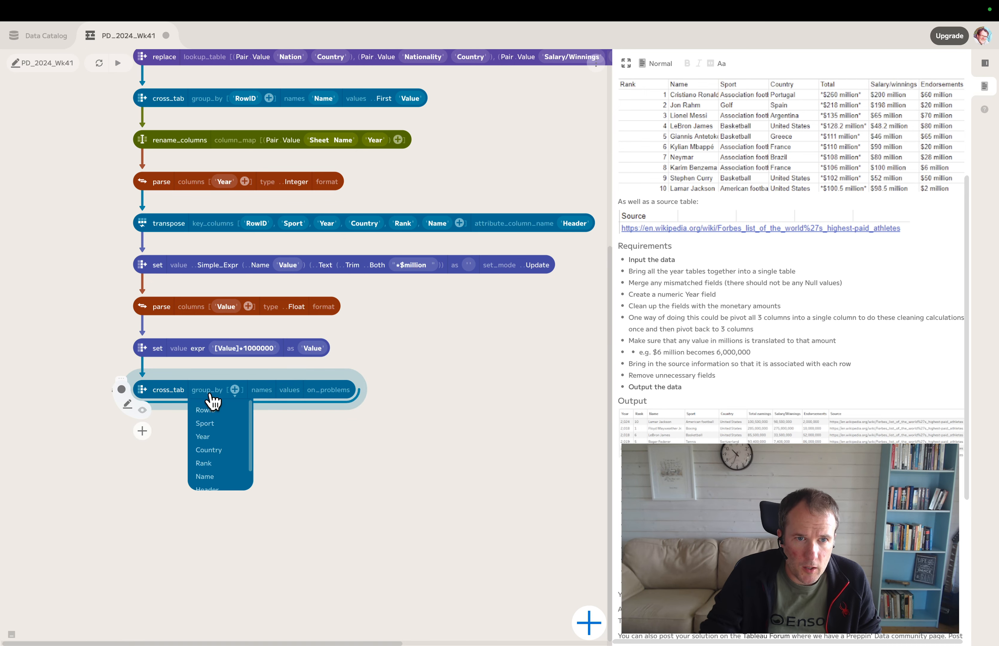
{"action": "left_click", "coordinate": [219, 410]}
{"action": "left_click", "coordinate": [216, 423]}
{"action": "left_click", "coordinate": [221, 436]}
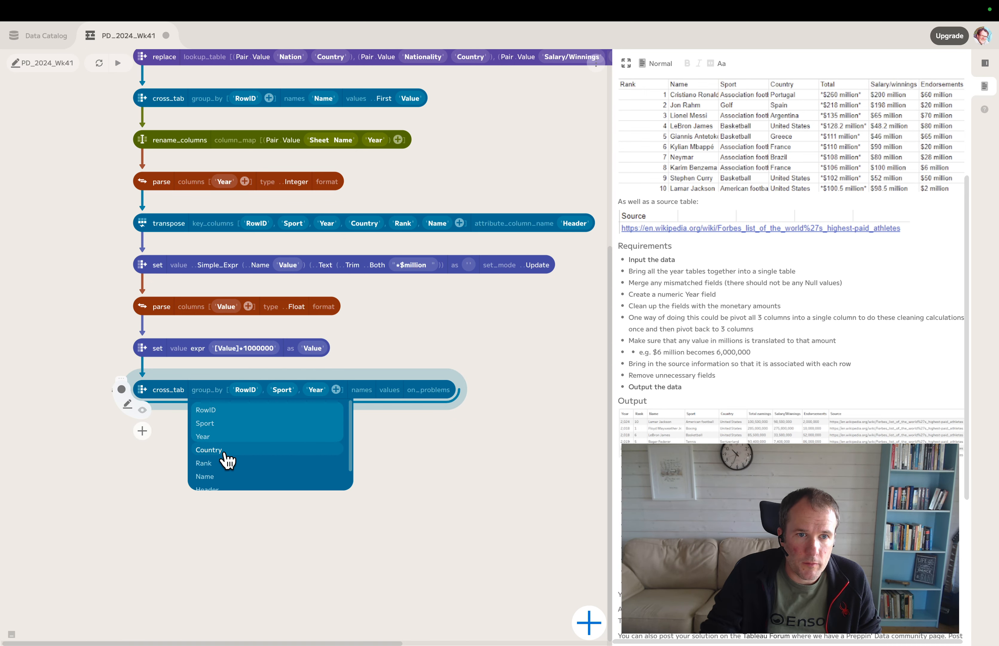
{"action": "left_click", "coordinate": [223, 450]}
{"action": "left_click", "coordinate": [226, 463]}
{"action": "left_click", "coordinate": [229, 477]}
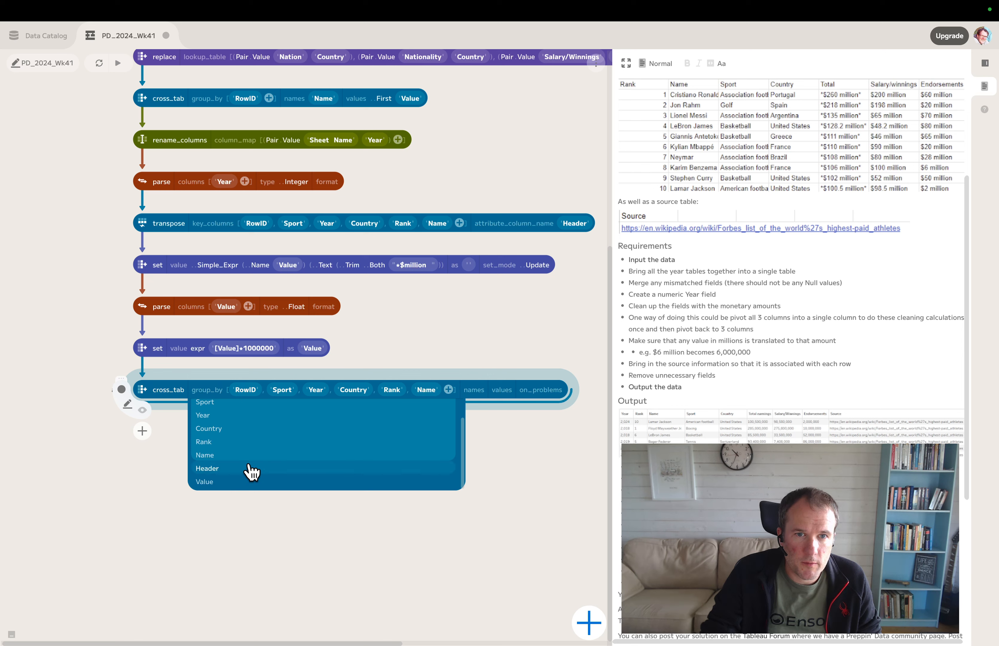
Step: Take the cross tab's column names from Header and its values from the First of the Value column
{"action": "left_click", "coordinate": [474, 389]}
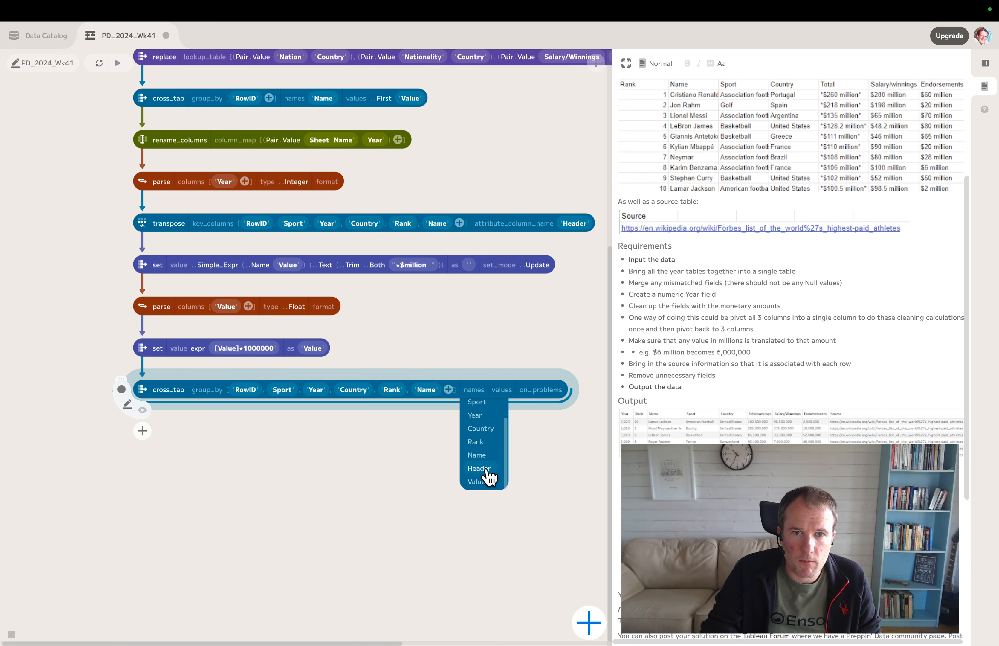
{"action": "left_click", "coordinate": [478, 468]}
{"action": "left_click", "coordinate": [537, 391]}
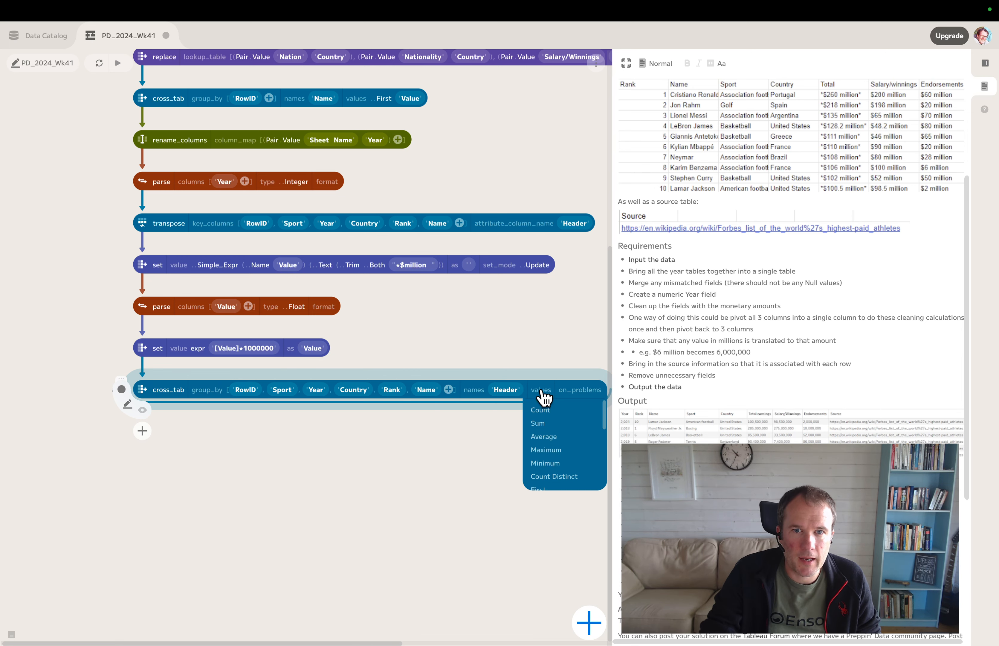
{"action": "scroll", "coordinate": [549, 453], "scroll_direction": "down", "scroll_amount": 2}
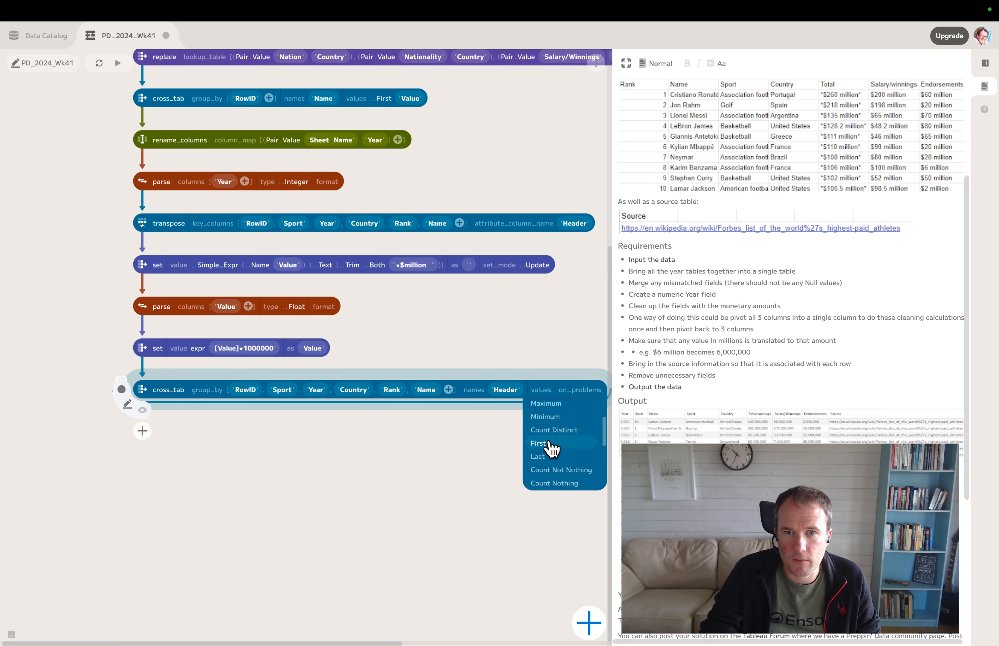
{"action": "left_click", "coordinate": [541, 443]}
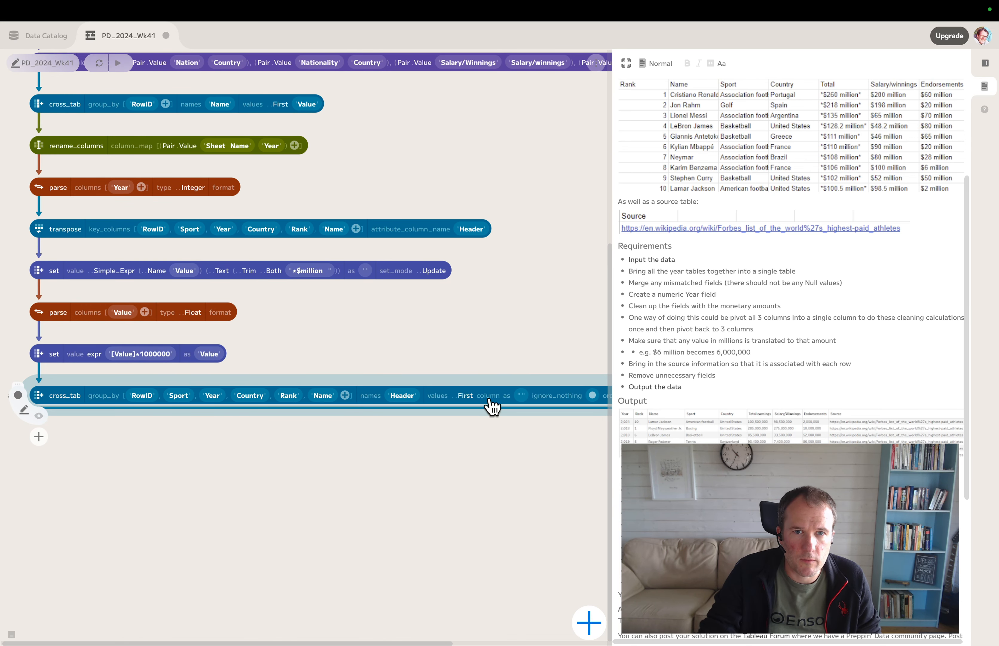
{"action": "left_click", "coordinate": [489, 400]}
{"action": "left_click", "coordinate": [502, 492]}
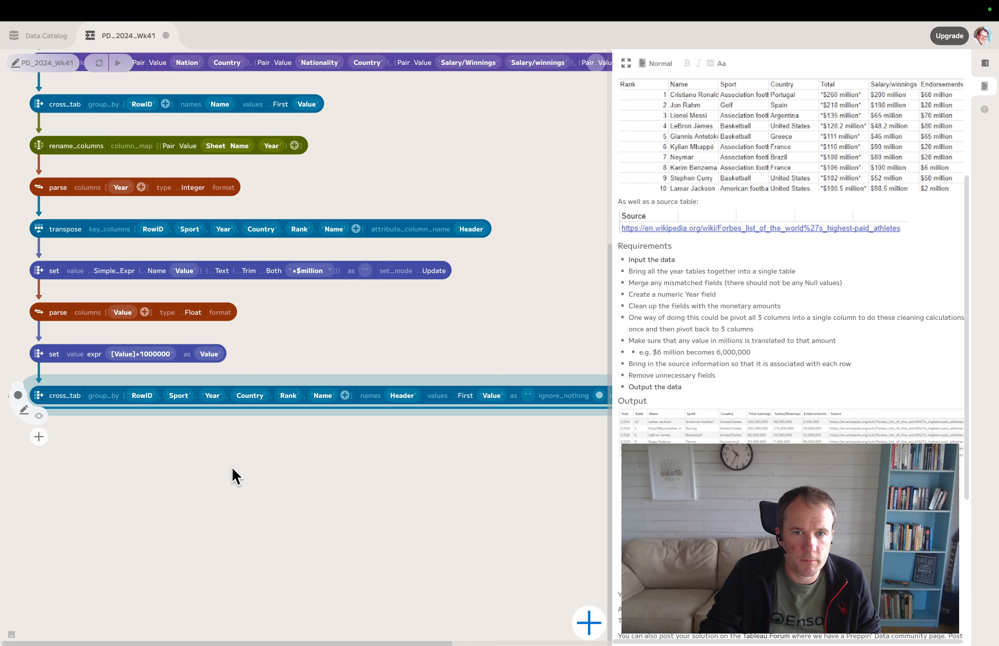
Step: Preview the cross tab's output at full size and examine the earnings, salary and endorsement amounts across the rows
{"action": "left_click", "coordinate": [39, 416]}
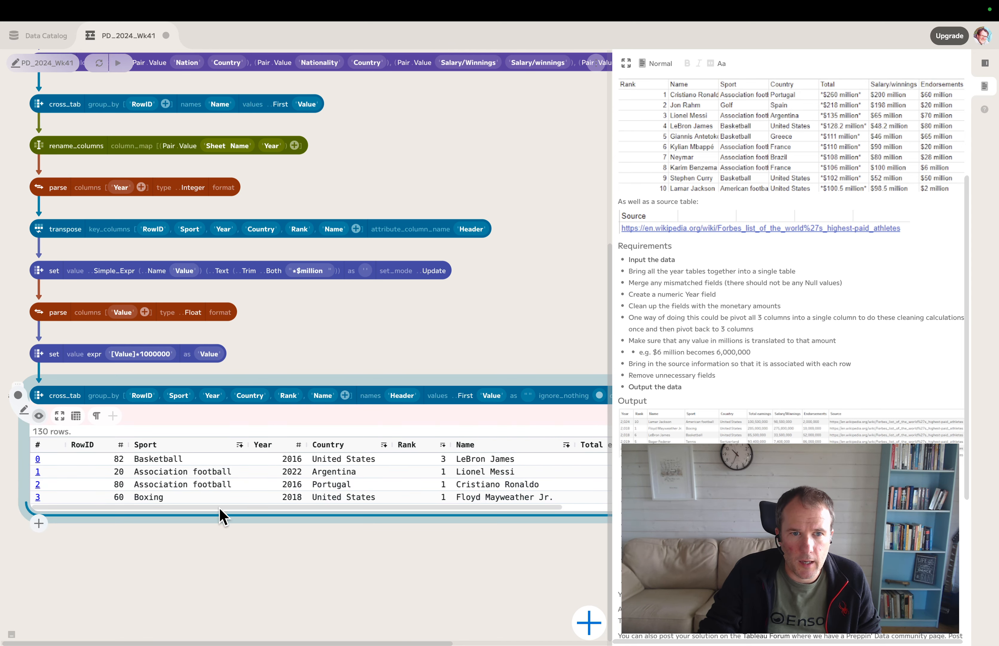
{"action": "left_click_drag", "start_coordinate": [221, 509], "coordinate": [411, 510]}
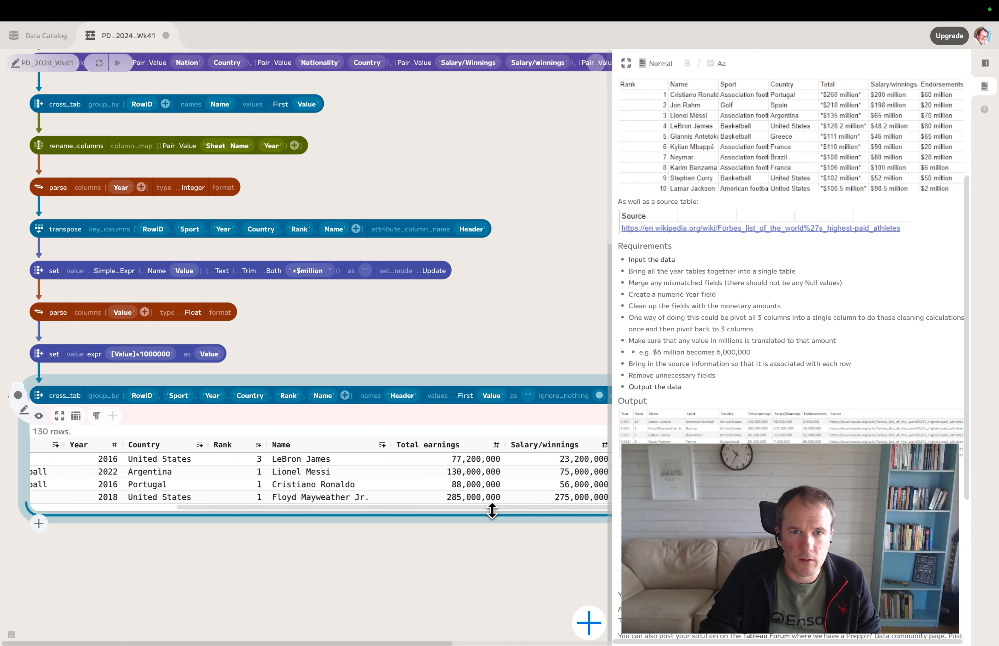
{"action": "left_click", "coordinate": [60, 415]}
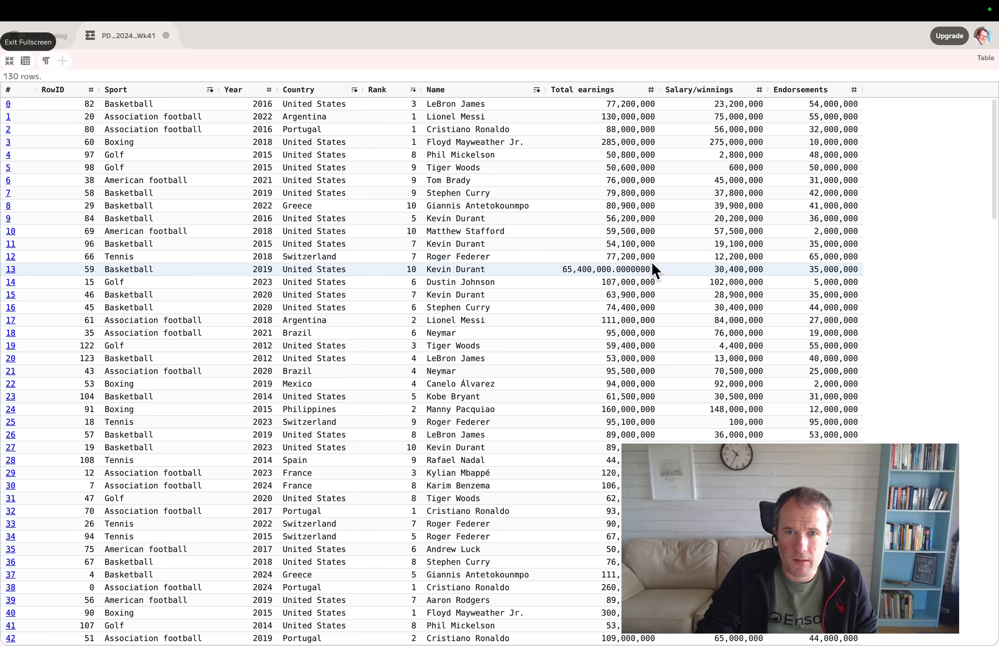
{"action": "scroll", "coordinate": [698, 334], "scroll_direction": "down", "scroll_amount": 20}
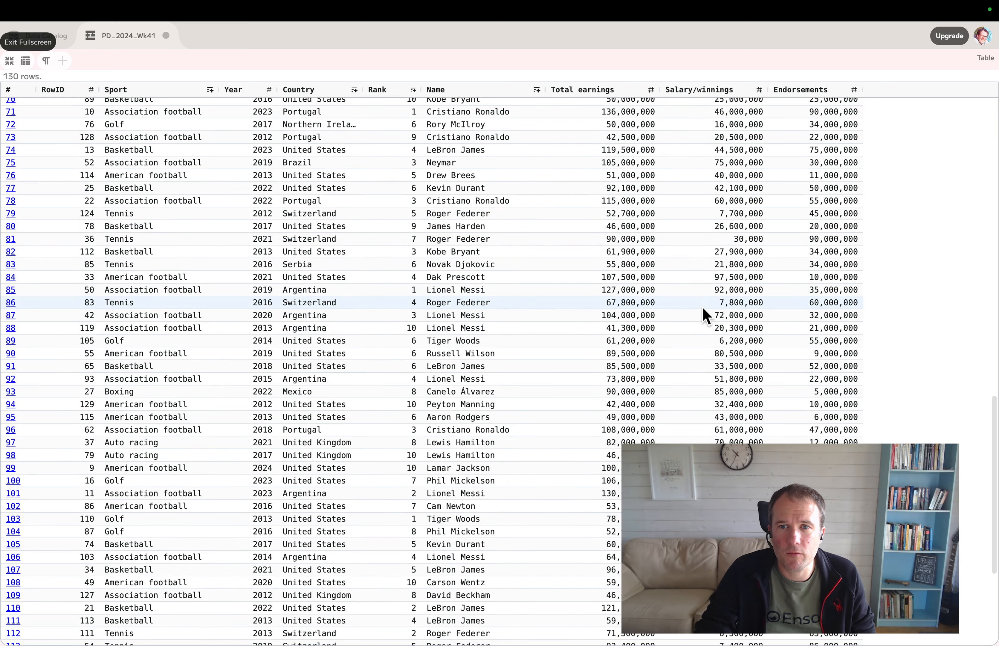
{"action": "scroll", "coordinate": [703, 316], "scroll_direction": "up", "scroll_amount": 20}
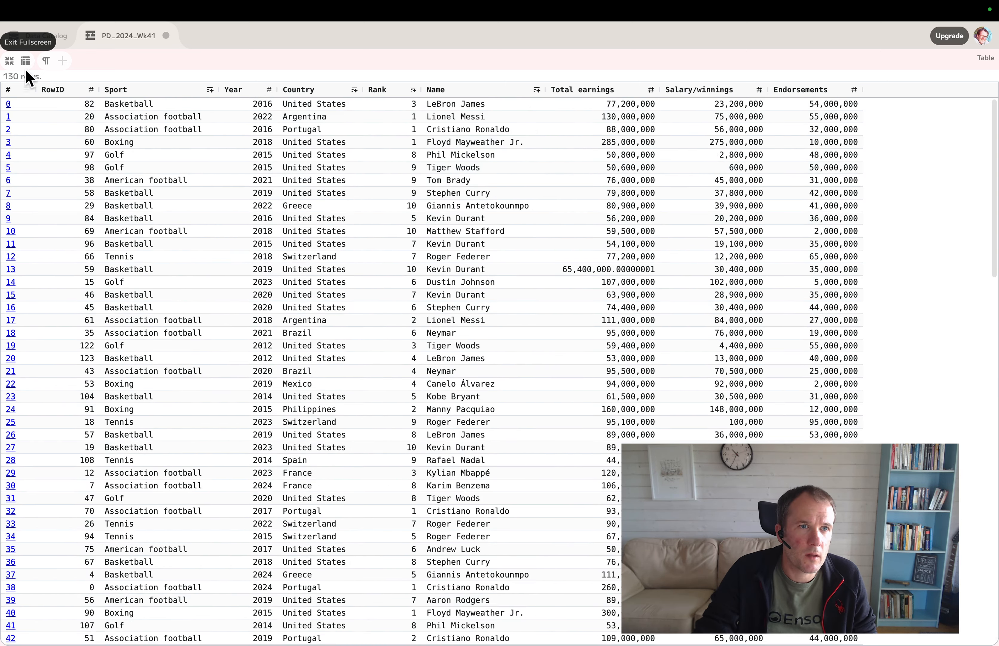
Step: Close the cross tab's preview and review the output fields that the challenge requires
{"action": "left_click", "coordinate": [12, 62]}
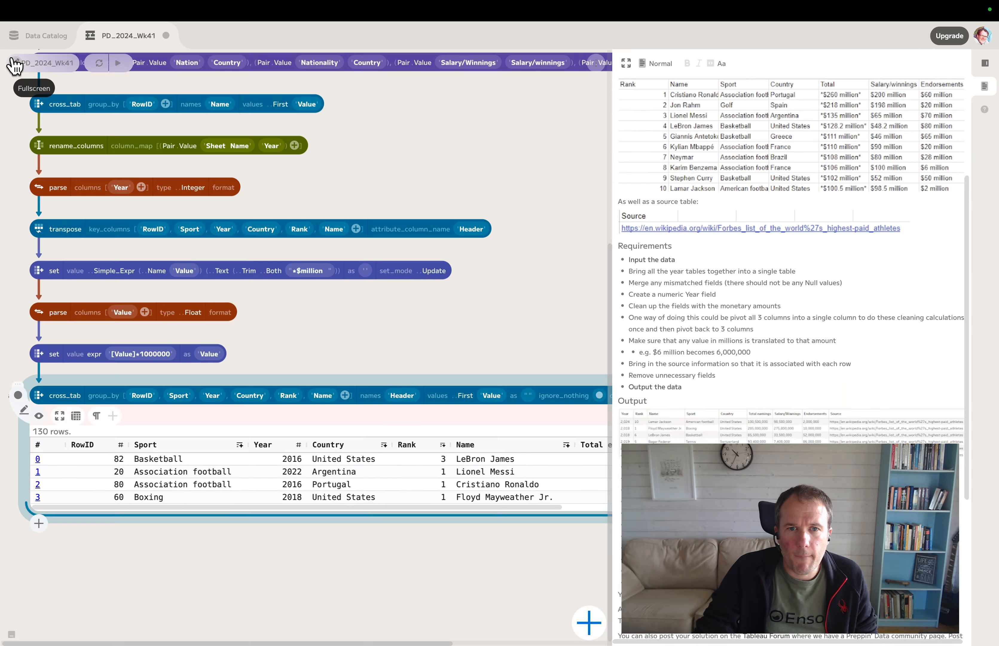
{"action": "left_click", "coordinate": [40, 417]}
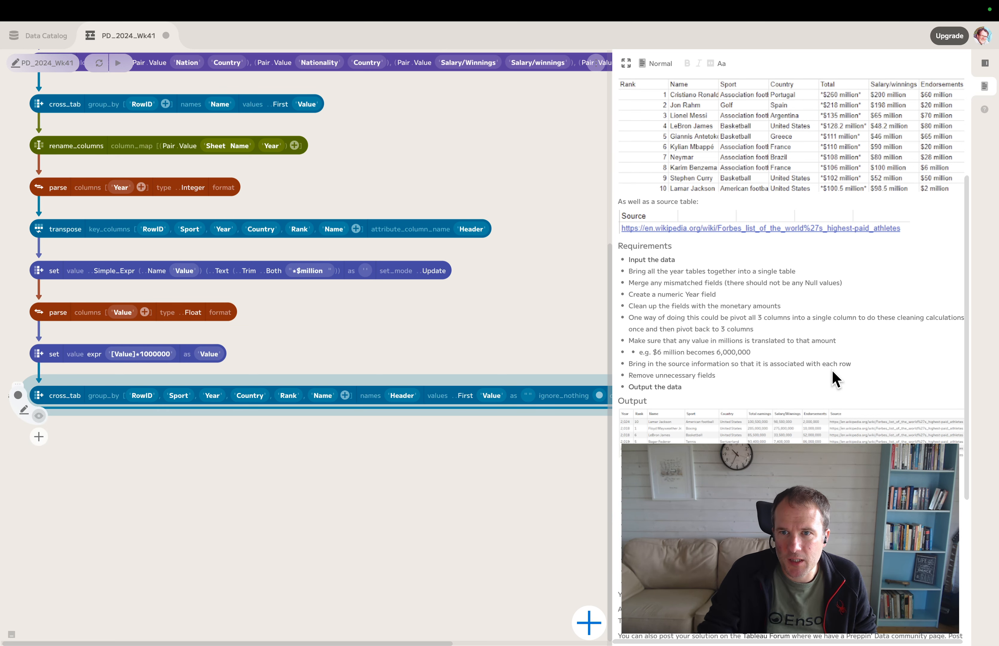
{"action": "scroll", "coordinate": [839, 378], "scroll_direction": "down", "scroll_amount": 4}
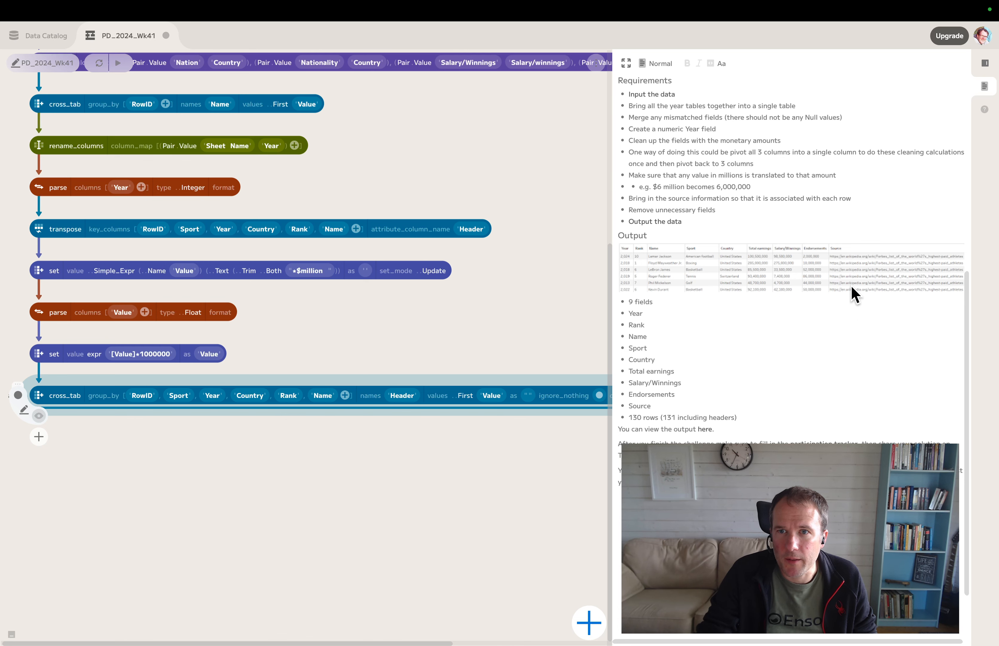
Step: Add a read component fed by the Forbes Highest Paid Athletes Input.xlsx file and set its query to the Source sheet
{"action": "scroll", "coordinate": [554, 311], "scroll_direction": "up", "scroll_amount": 8}
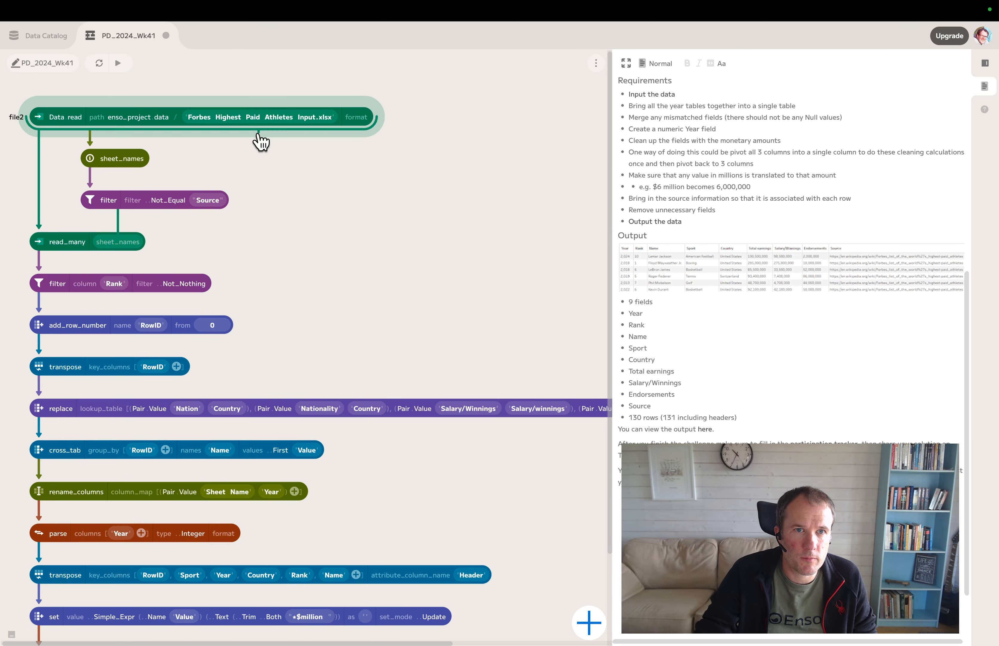
{"action": "left_click_drag", "start_coordinate": [261, 135], "coordinate": [193, 398]}
{"action": "scroll", "coordinate": [297, 307], "scroll_direction": "down", "scroll_amount": 9}
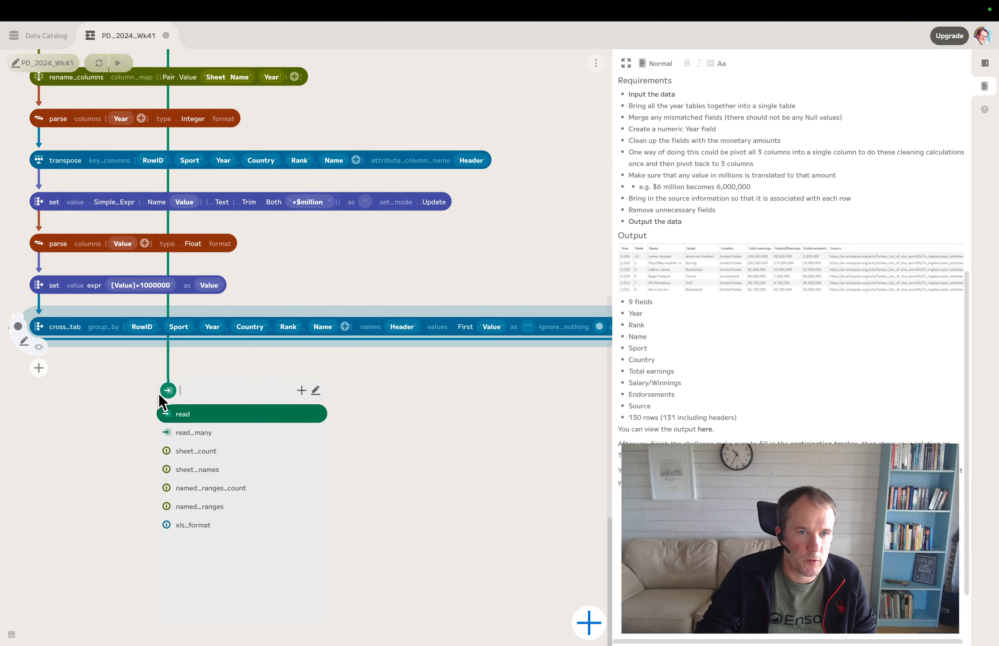
{"action": "left_click", "coordinate": [196, 422]}
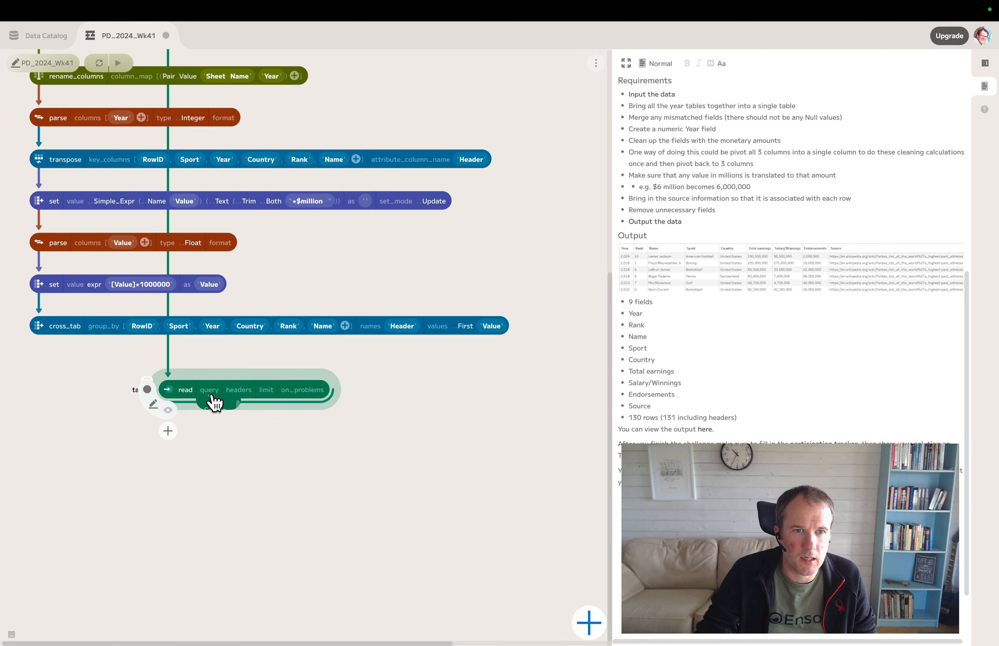
{"action": "left_click", "coordinate": [214, 400]}
{"action": "left_click", "coordinate": [215, 410]}
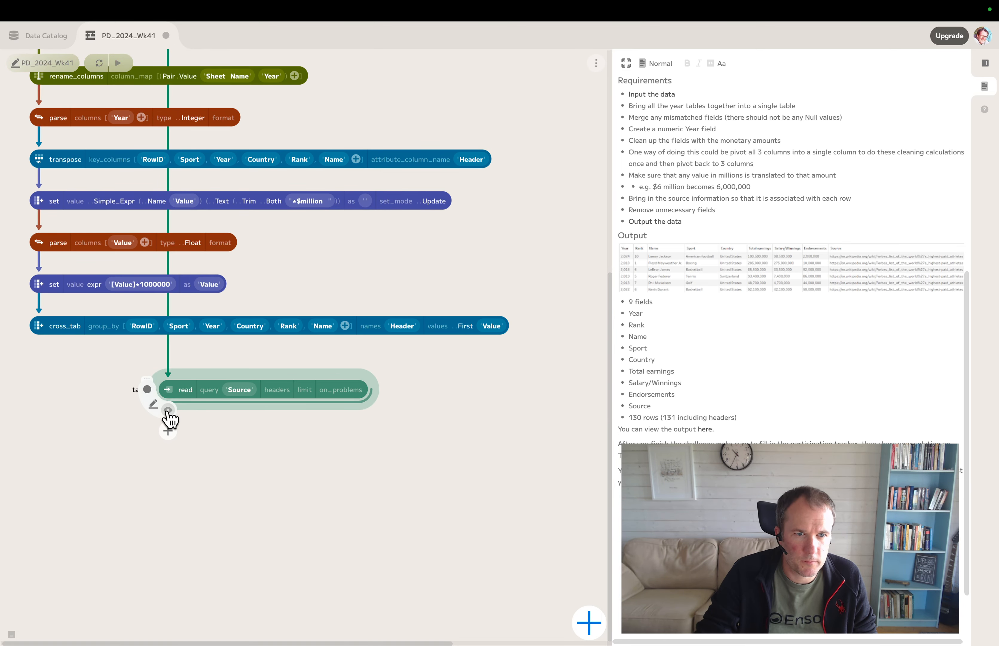
Step: Set the Source read's headers option to Has_Headers while checking its table preview
{"action": "left_click", "coordinate": [168, 410]}
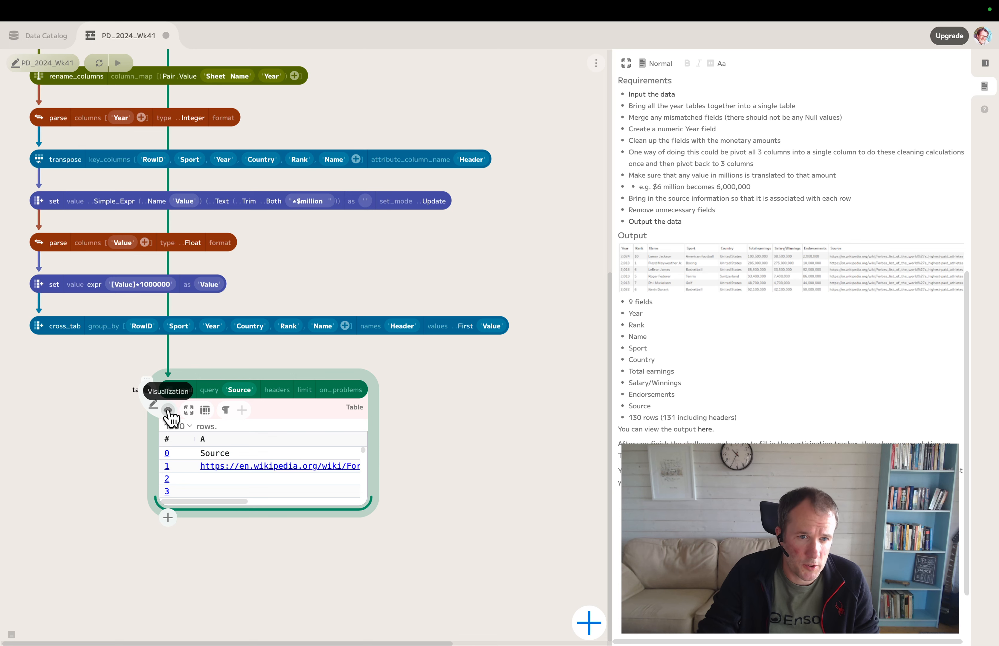
{"action": "left_click", "coordinate": [280, 392]}
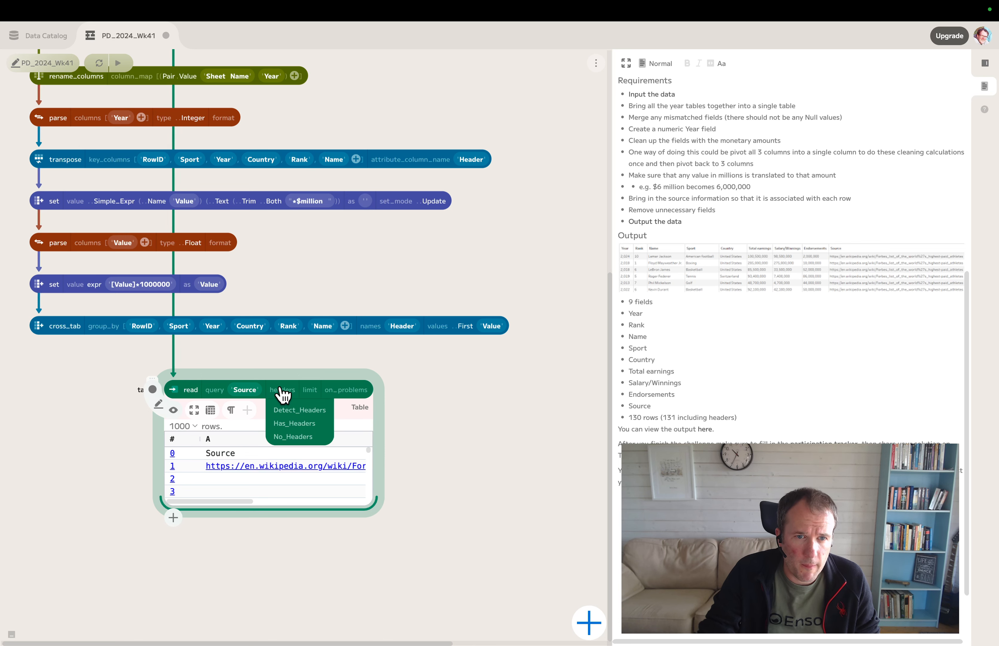
{"action": "left_click", "coordinate": [295, 423]}
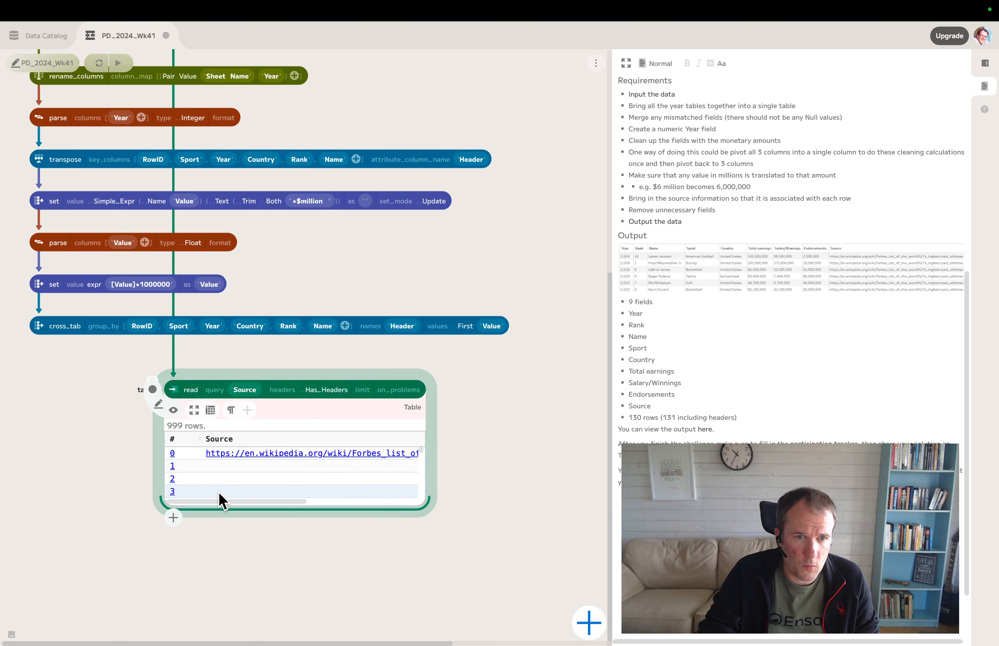
{"action": "left_click", "coordinate": [173, 410]}
Step: Add a filter_blank_rows component after the Source read and check its output in a widened preview
{"action": "left_click", "coordinate": [174, 430]}
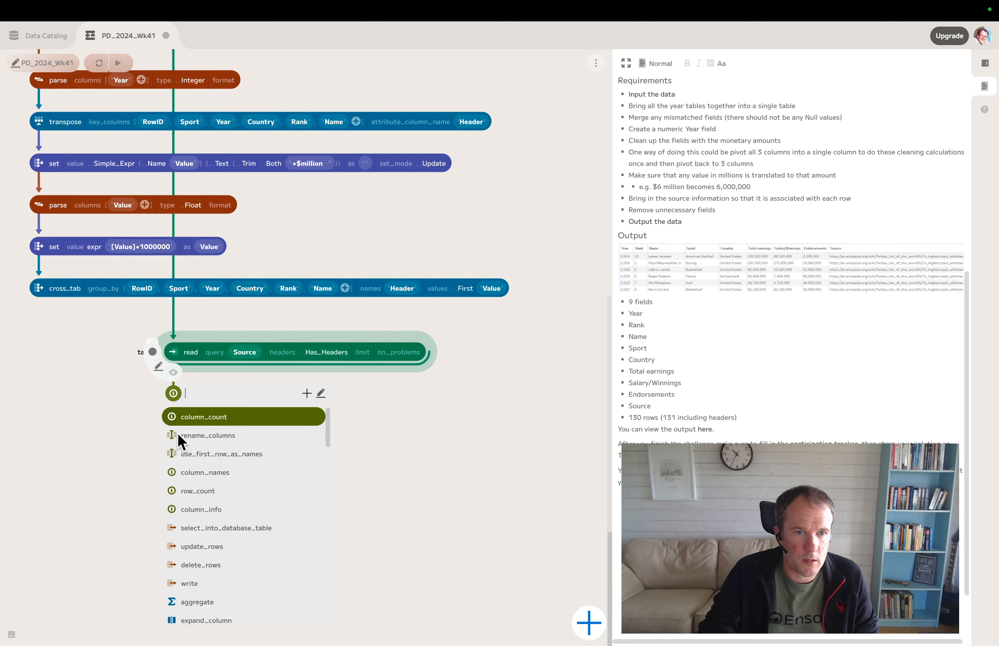
{"action": "type", "text": "fli"}
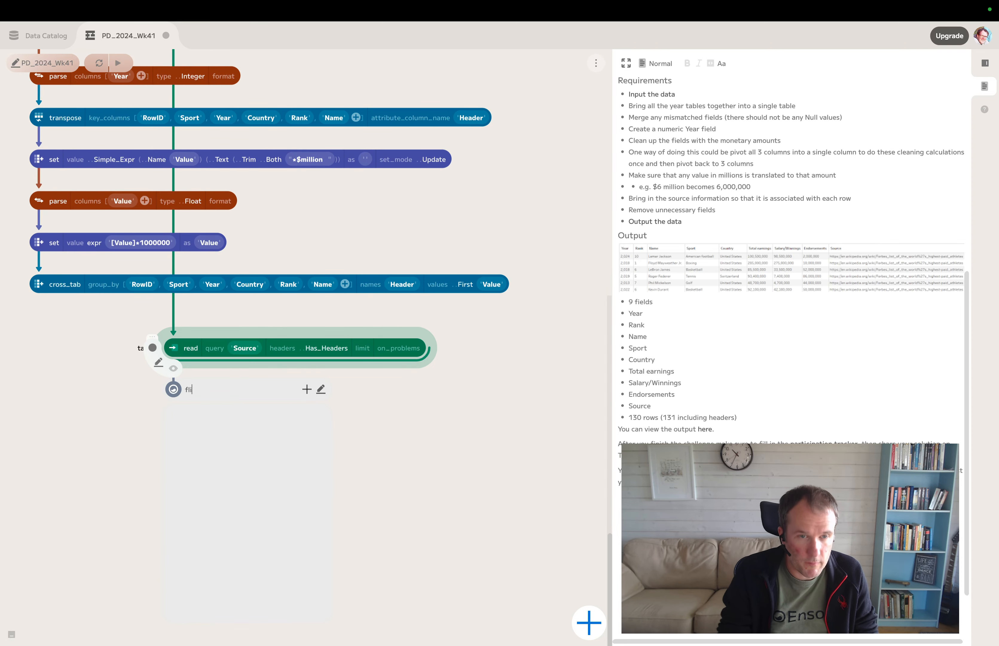
{"action": "key", "text": "BackSpace"}
{"action": "key", "text": "BackSpace"}
{"action": "type", "text": "i"}
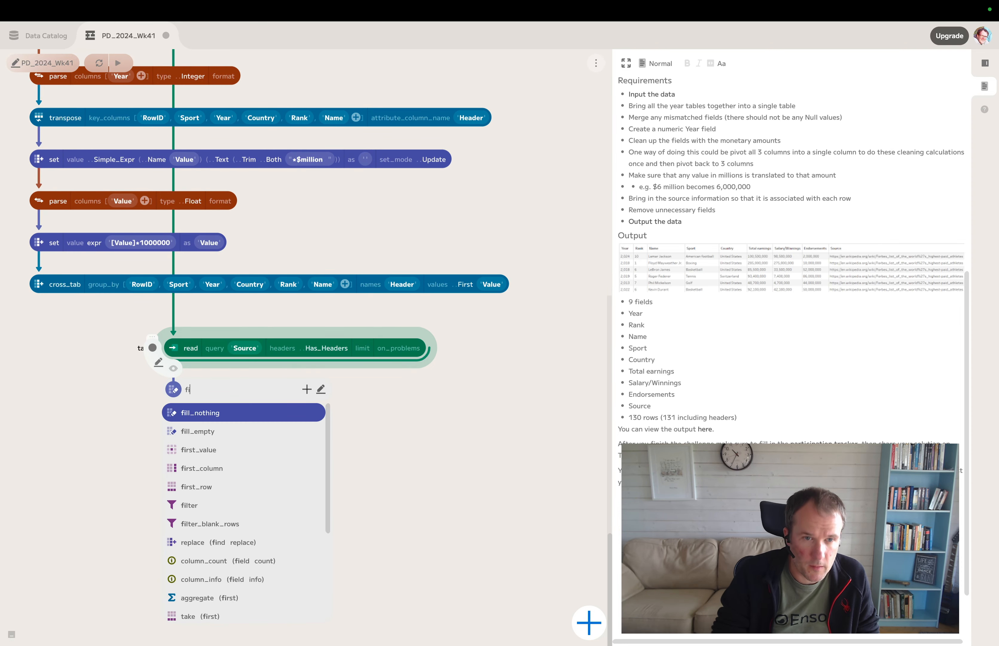
{"action": "type", "text": "lt"}
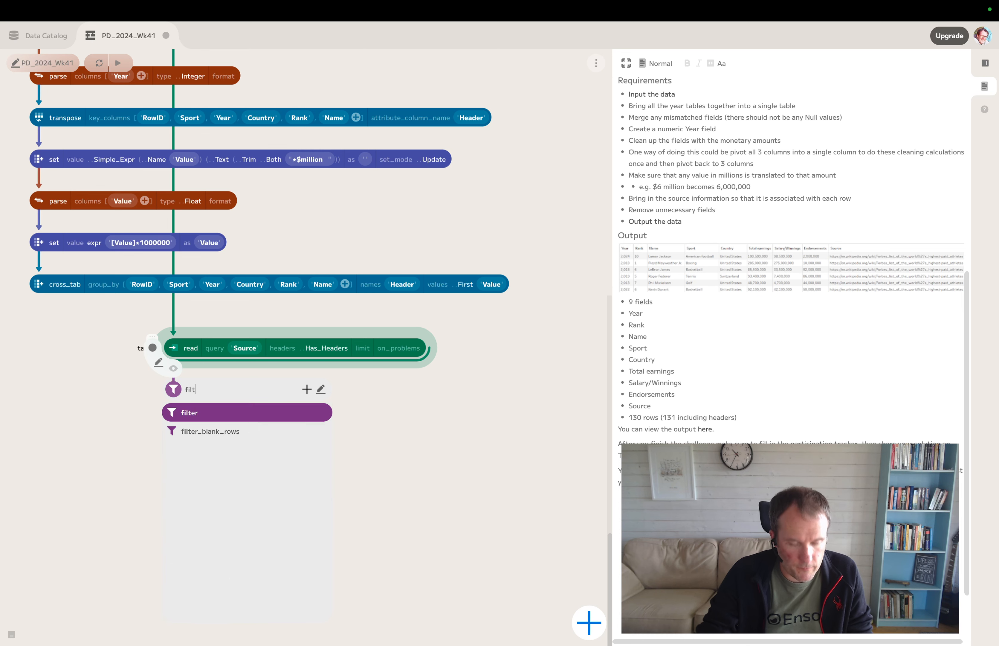
{"action": "left_click", "coordinate": [242, 435]}
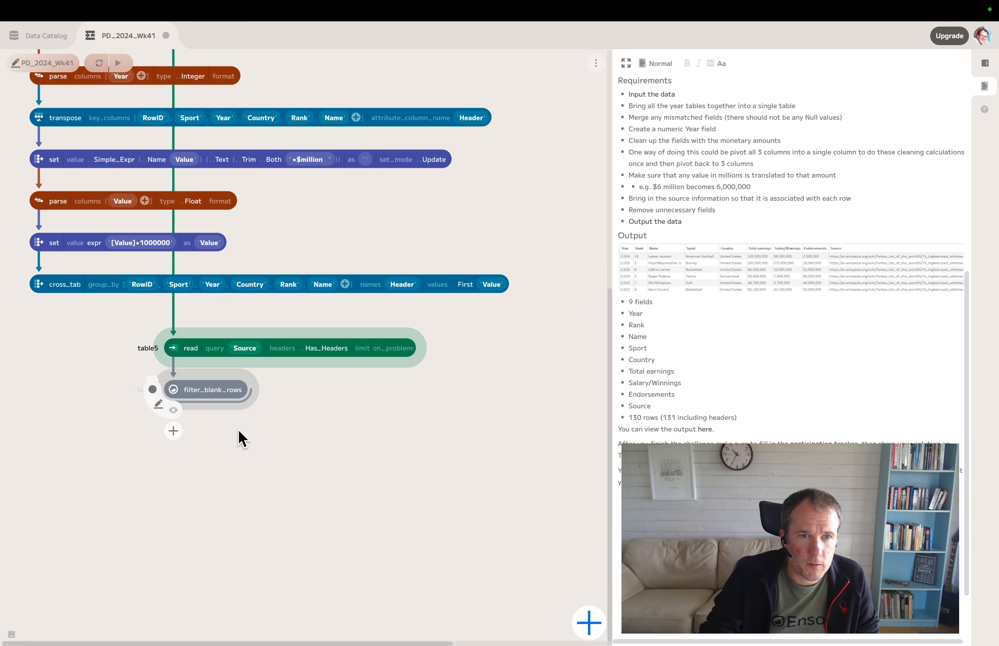
{"action": "left_click", "coordinate": [174, 410]}
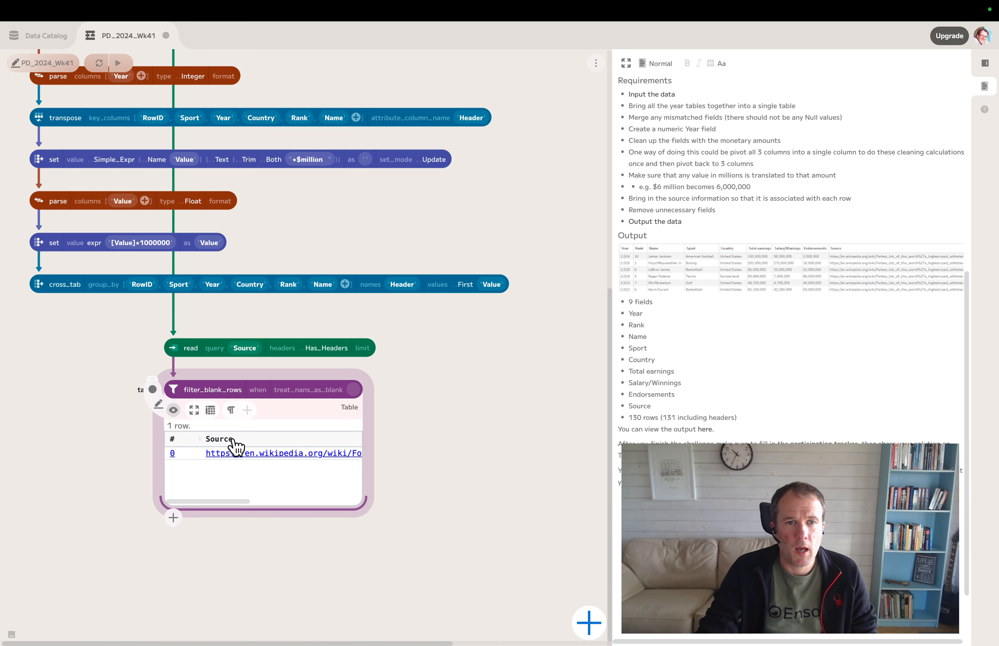
{"action": "left_click_drag", "start_coordinate": [363, 475], "coordinate": [505, 471]}
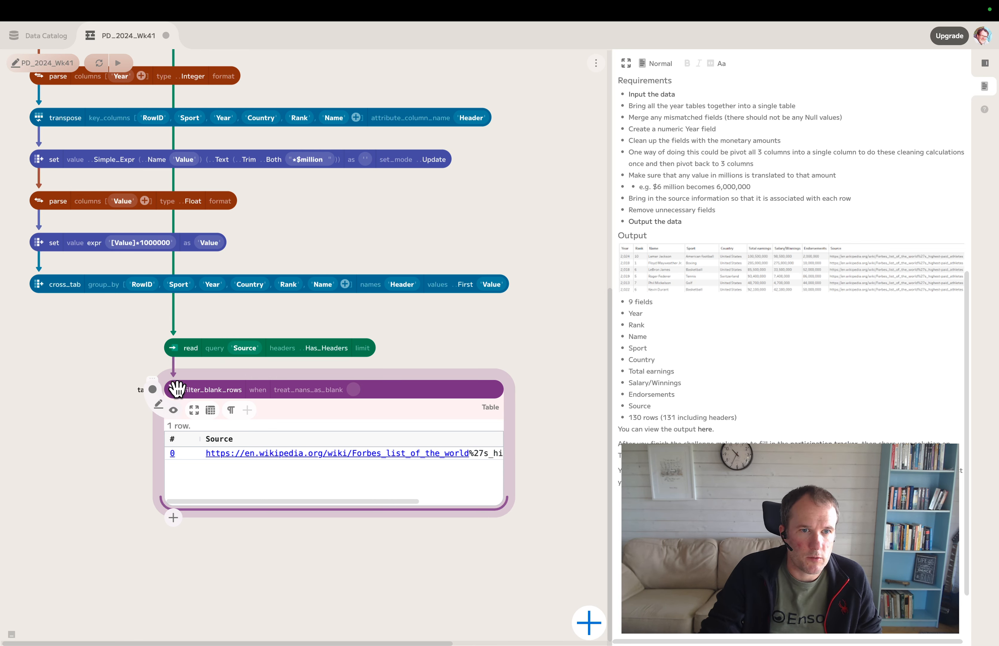
{"action": "left_click", "coordinate": [173, 410]}
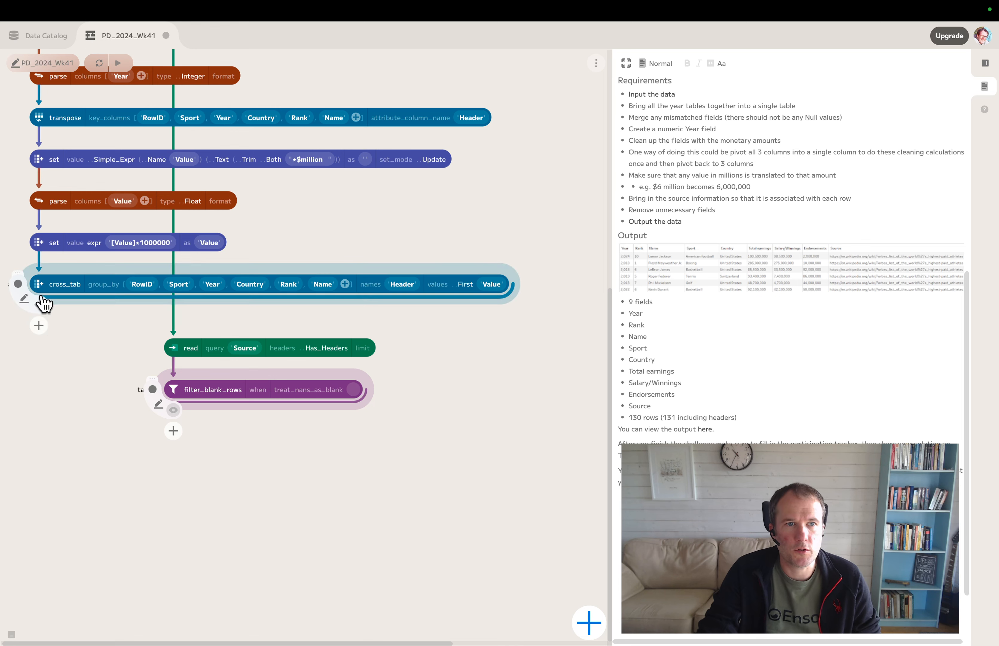
Step: Add a cross_join after the final cross tab with the filter_blank_rows output as its right table, and tidy the components' layout
{"action": "left_click_drag", "start_coordinate": [51, 307], "coordinate": [31, 440]}
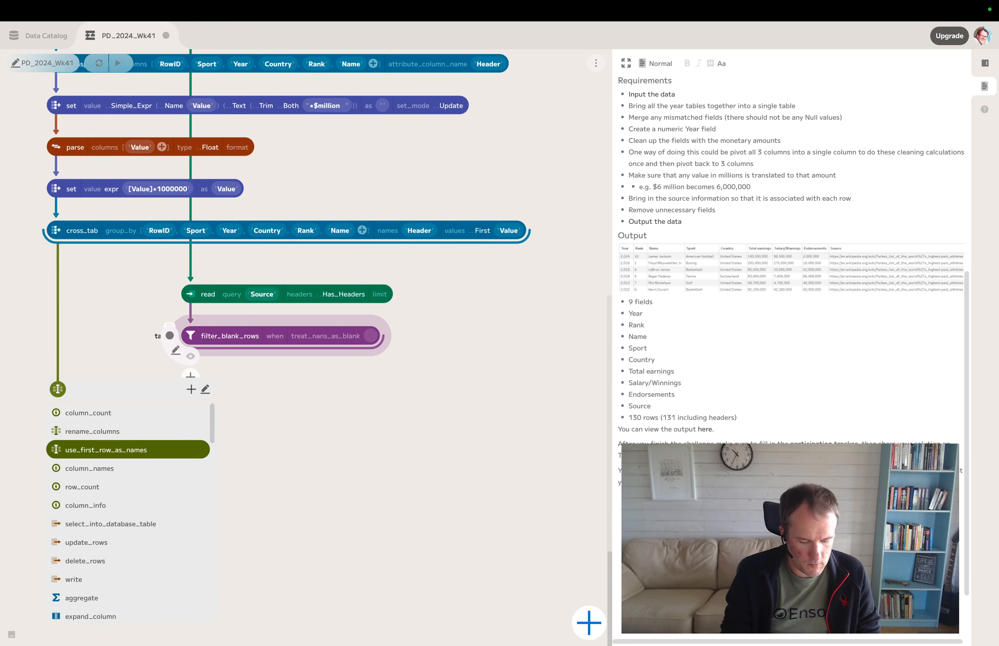
{"action": "type", "text": "cro"}
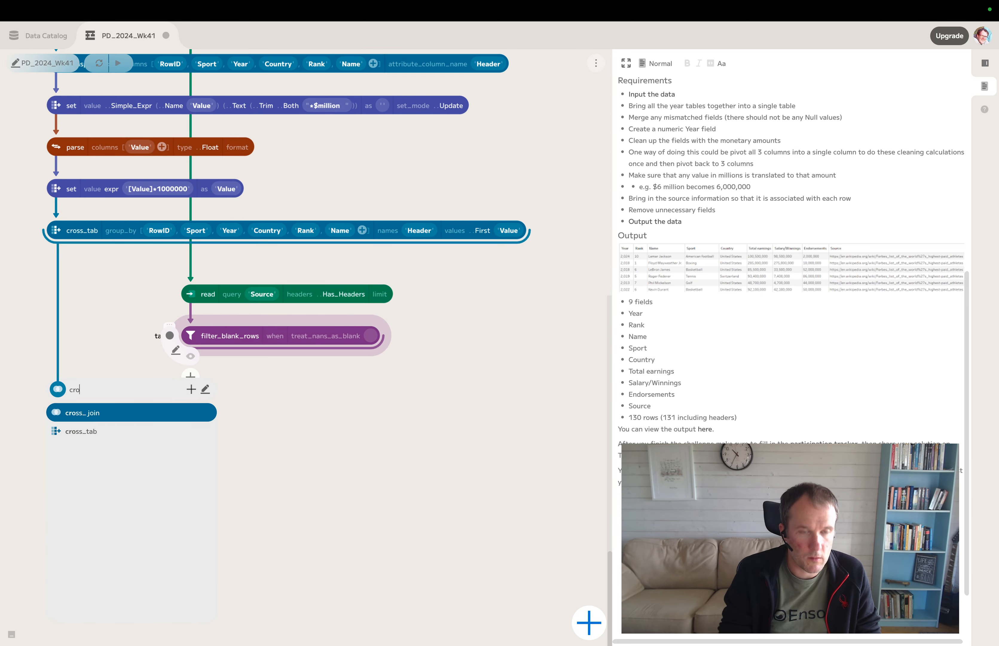
{"action": "left_click", "coordinate": [80, 413]}
{"action": "left_click_drag", "start_coordinate": [211, 349], "coordinate": [126, 397]}
{"action": "left_click", "coordinate": [127, 336]}
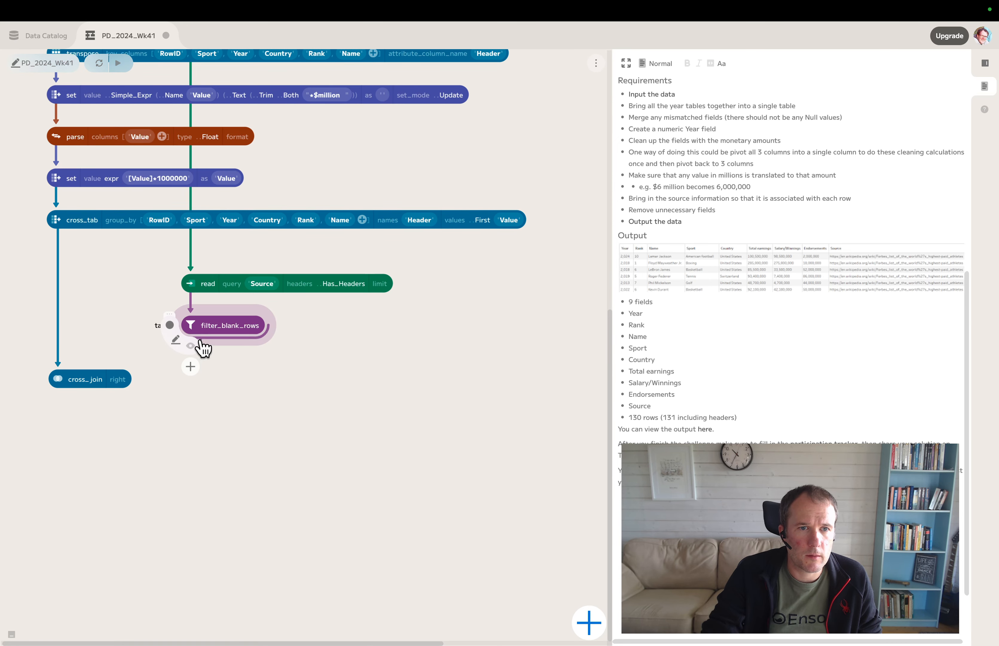
{"action": "left_click_drag", "start_coordinate": [200, 344], "coordinate": [119, 384]}
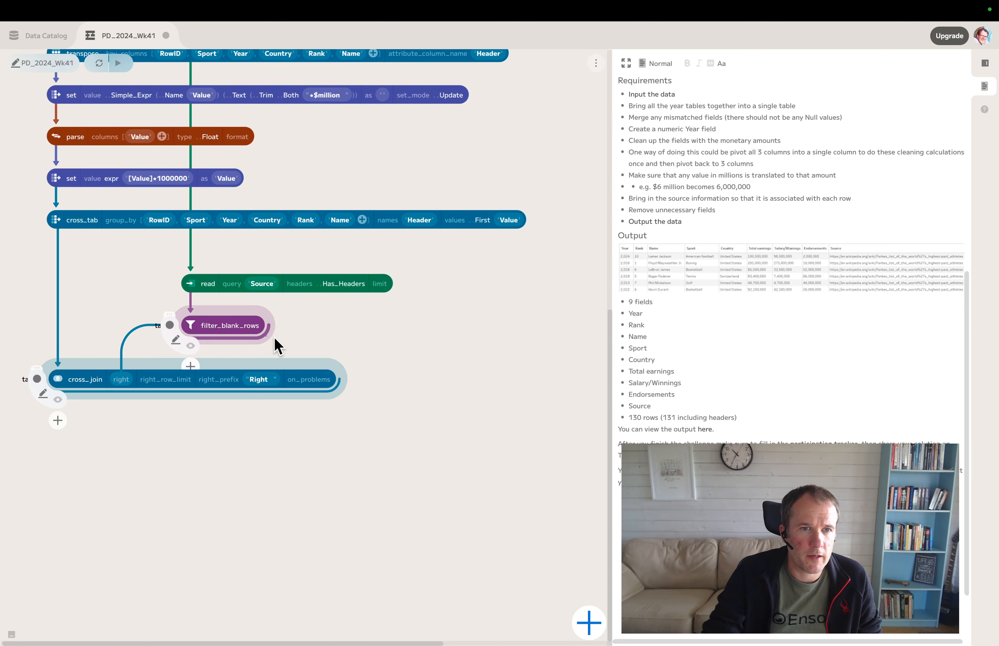
{"action": "left_click_drag", "start_coordinate": [316, 343], "coordinate": [119, 272]}
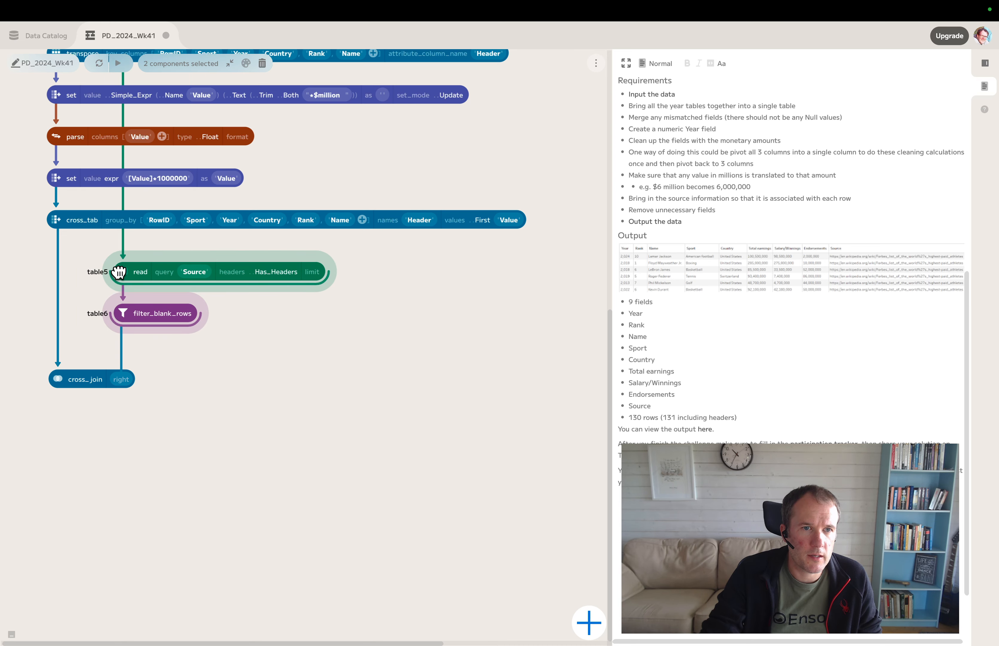
{"action": "left_click_drag", "start_coordinate": [58, 378], "coordinate": [56, 355]}
Step: Preview the cross_join output at a larger size and check its Source column alongside the monetary columns
{"action": "left_click", "coordinate": [58, 375]}
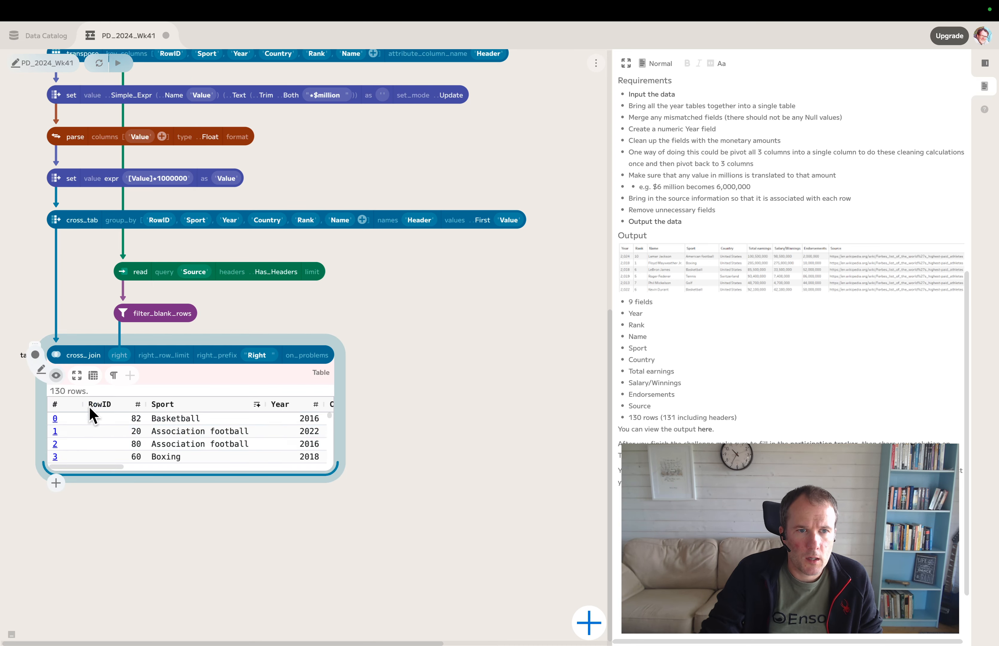
{"action": "left_click_drag", "start_coordinate": [329, 467], "coordinate": [546, 521]}
{"action": "left_click_drag", "start_coordinate": [268, 520], "coordinate": [517, 518]}
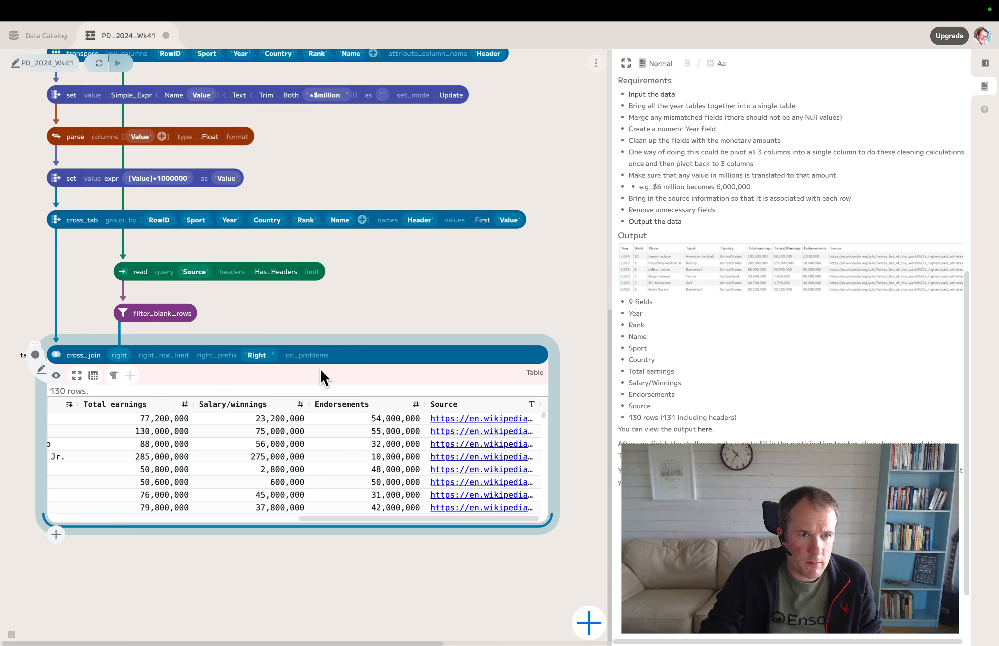
{"action": "left_click", "coordinate": [56, 375]}
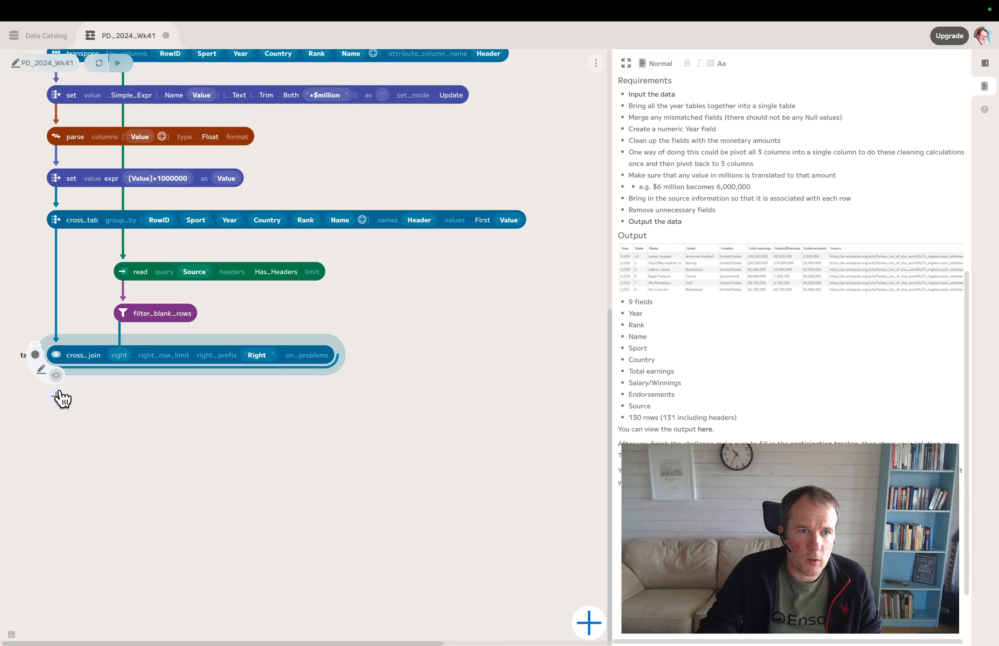
Step: Add a select_columns component after the cross_join and open its table preview
{"action": "left_click", "coordinate": [57, 396]}
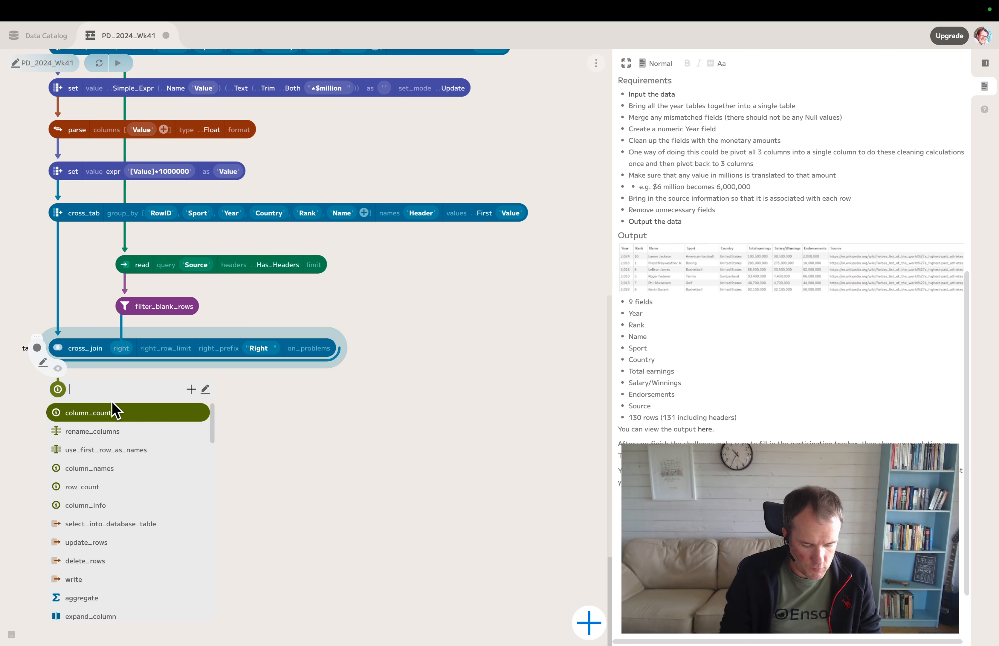
{"action": "type", "text": "sel"}
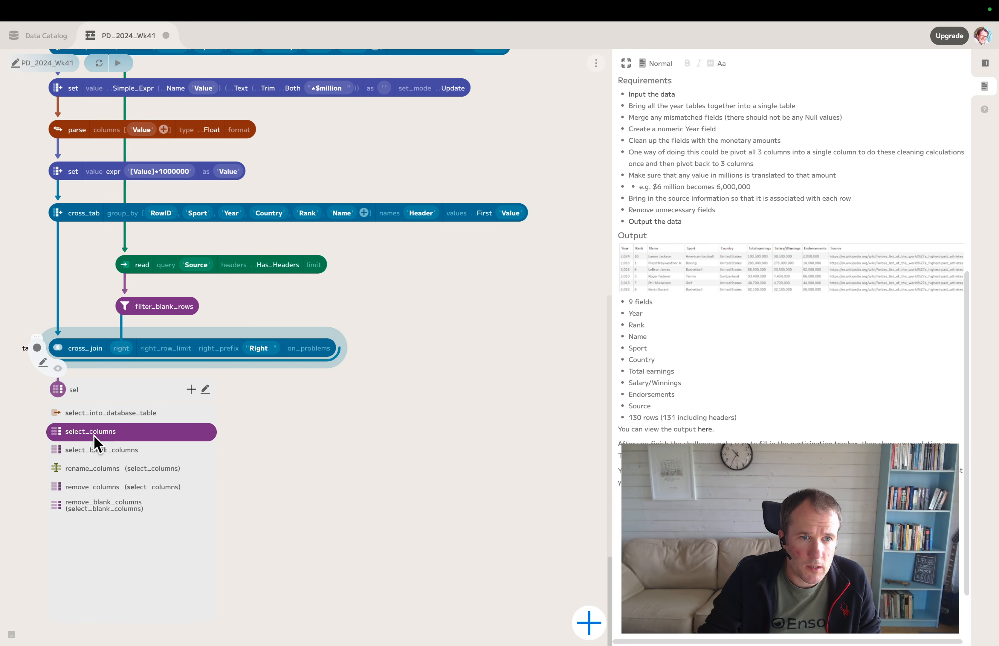
{"action": "left_click", "coordinate": [94, 433]}
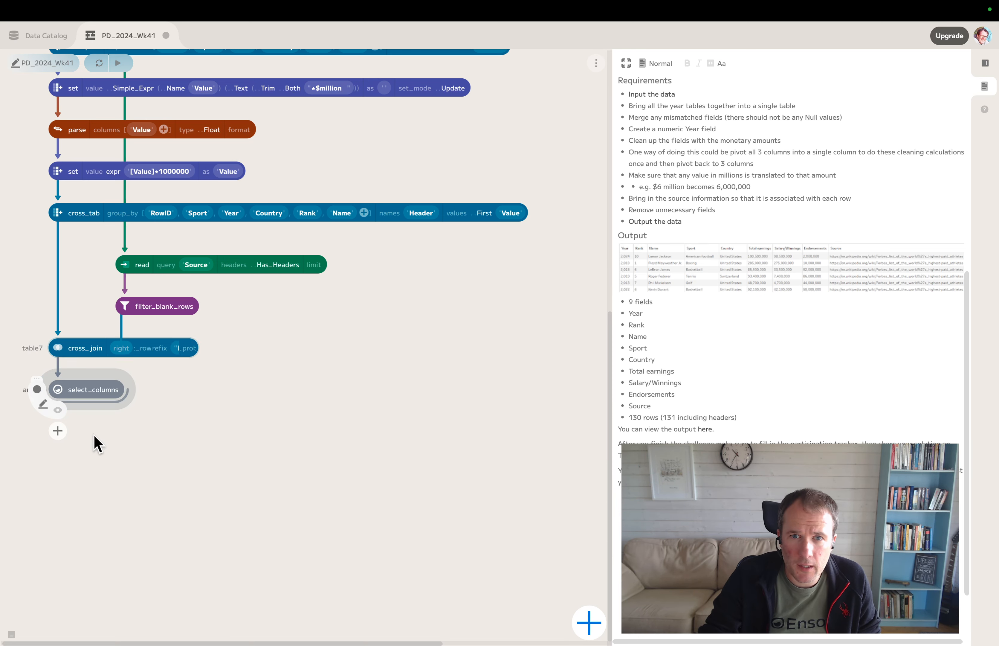
{"action": "left_click", "coordinate": [58, 410]}
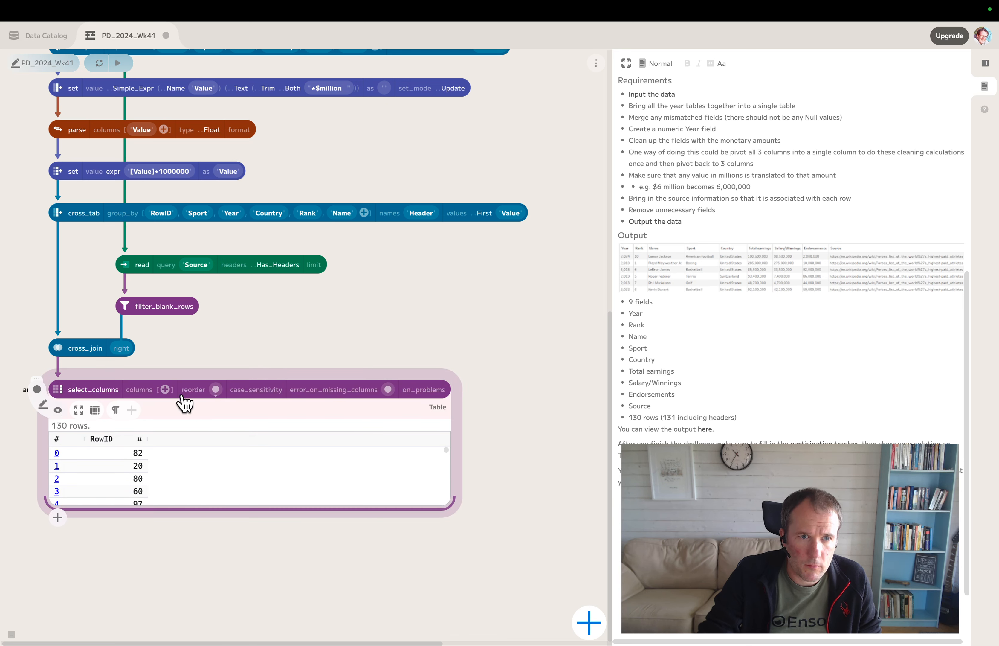
Step: Choose Year, Rank, Name, Sport and Country, in that order, as the first columns of the select_columns component
{"action": "left_click", "coordinate": [165, 390]}
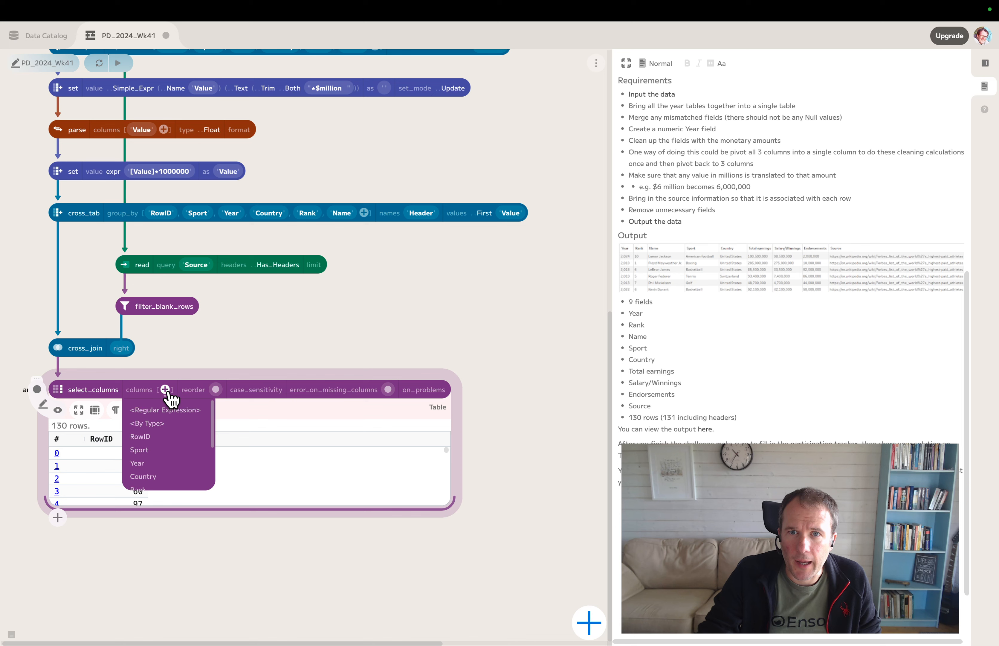
{"action": "scroll", "coordinate": [168, 445], "scroll_direction": "down", "scroll_amount": 2}
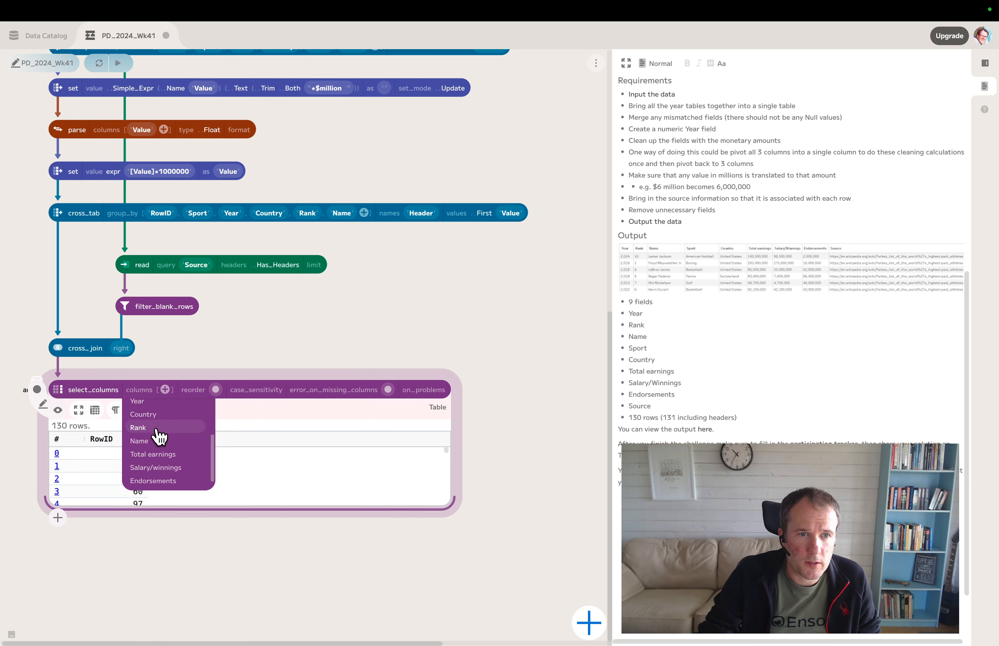
{"action": "left_click", "coordinate": [151, 405]}
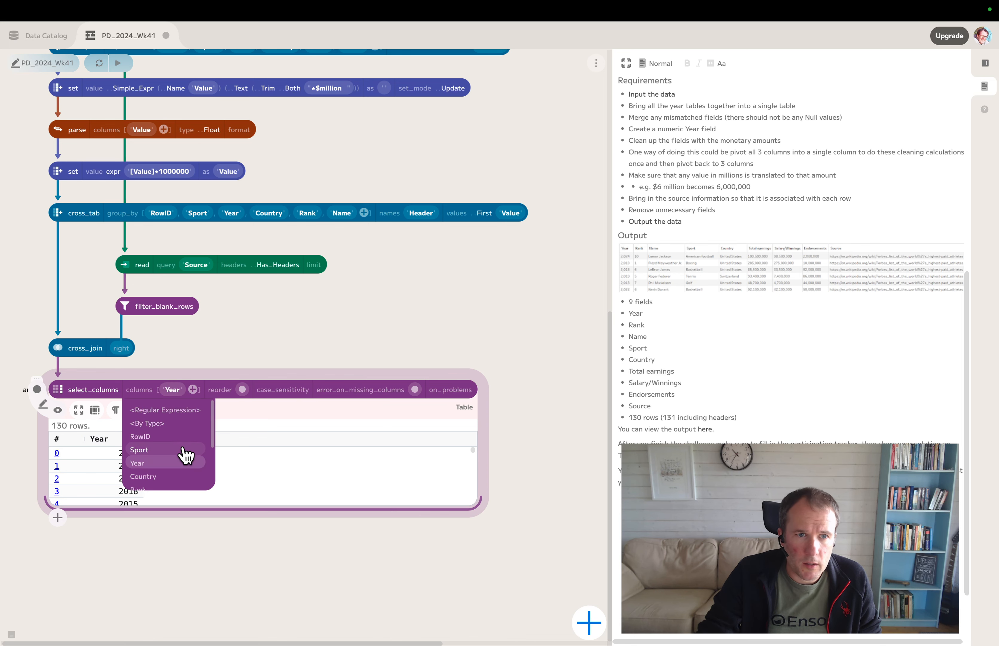
{"action": "scroll", "coordinate": [162, 462], "scroll_direction": "down", "scroll_amount": 1}
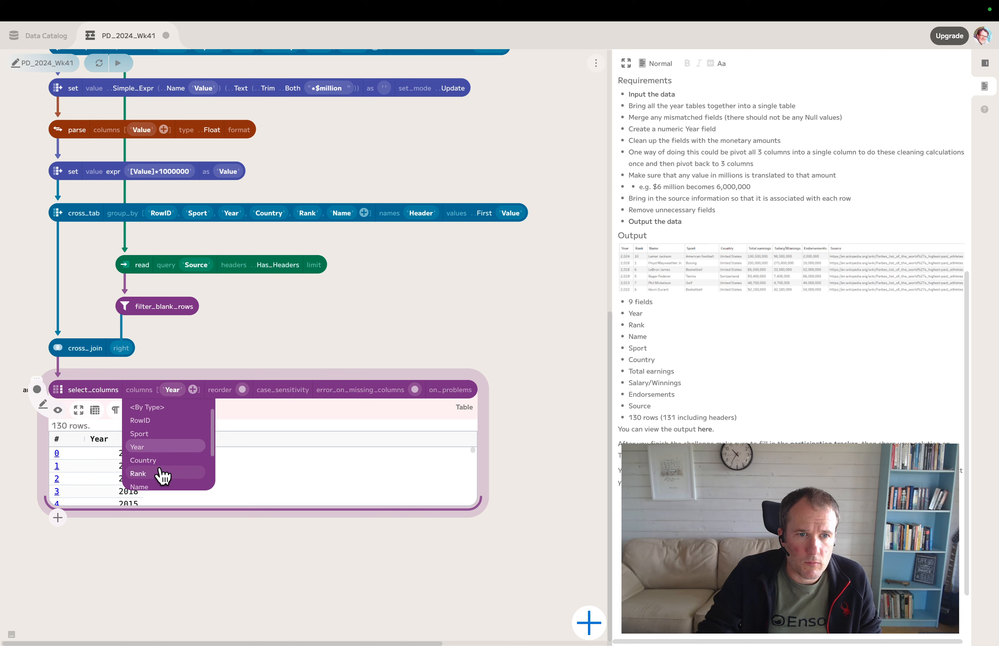
{"action": "left_click", "coordinate": [161, 473]}
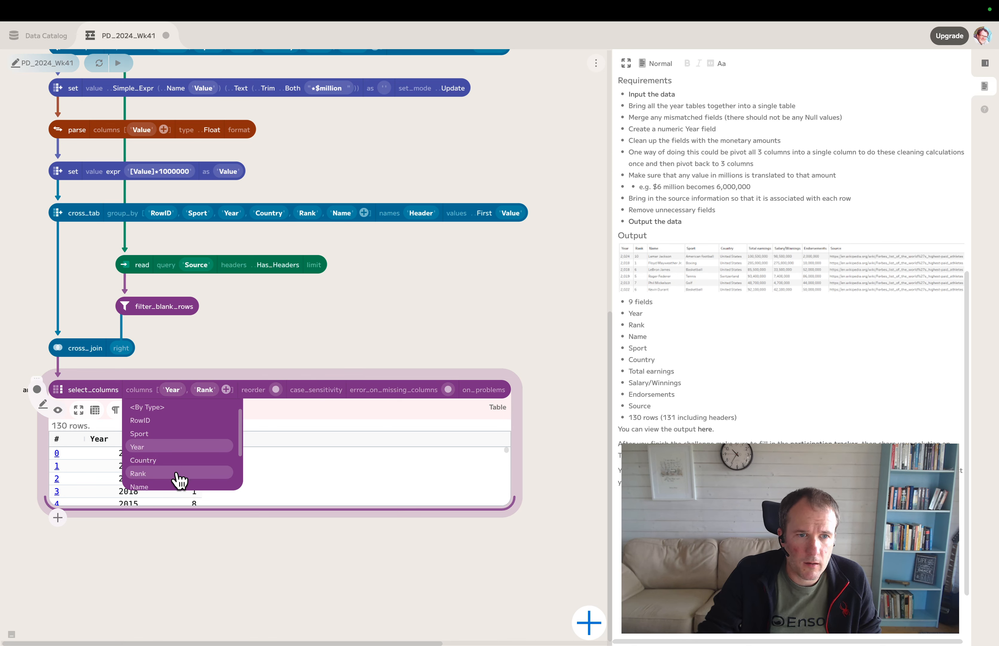
{"action": "left_click", "coordinate": [162, 487]}
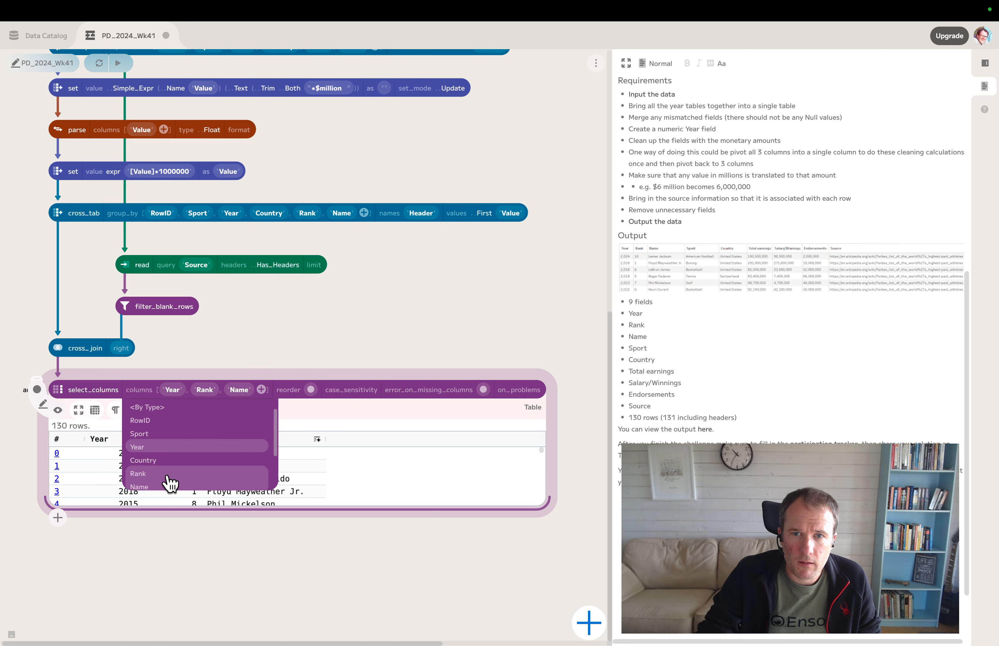
{"action": "left_click", "coordinate": [165, 435]}
{"action": "left_click", "coordinate": [184, 461]}
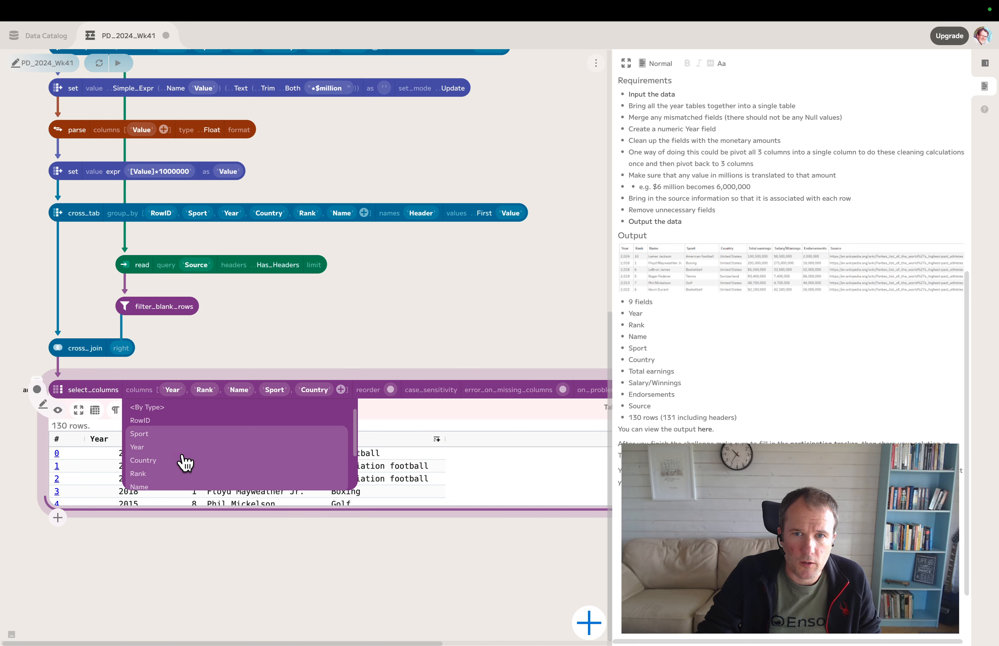
Step: Extend the select_columns list with Total earnings, Salary/winnings, Endorsements and Source
{"action": "scroll", "coordinate": [209, 461], "scroll_direction": "down", "scroll_amount": 3}
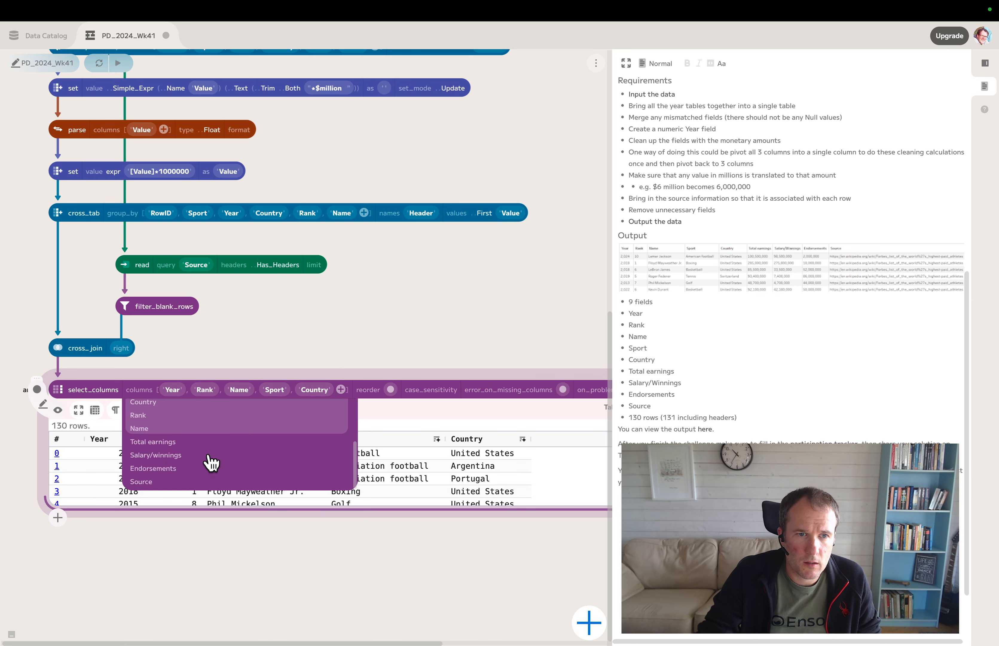
{"action": "left_click", "coordinate": [171, 443]}
{"action": "left_click", "coordinate": [172, 457]}
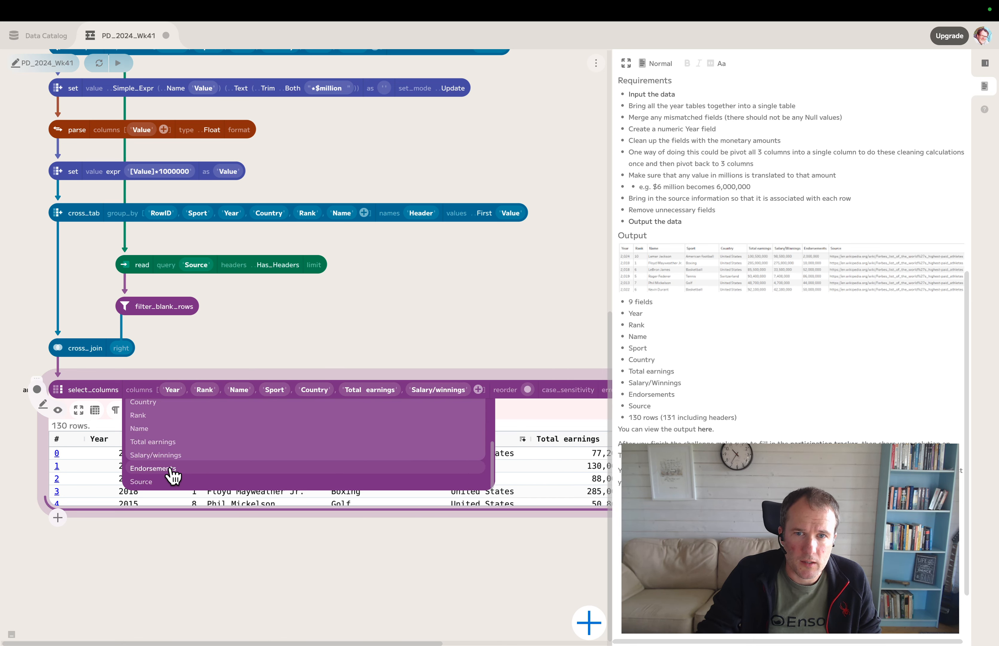
{"action": "left_click", "coordinate": [173, 469]}
{"action": "left_click", "coordinate": [151, 482]}
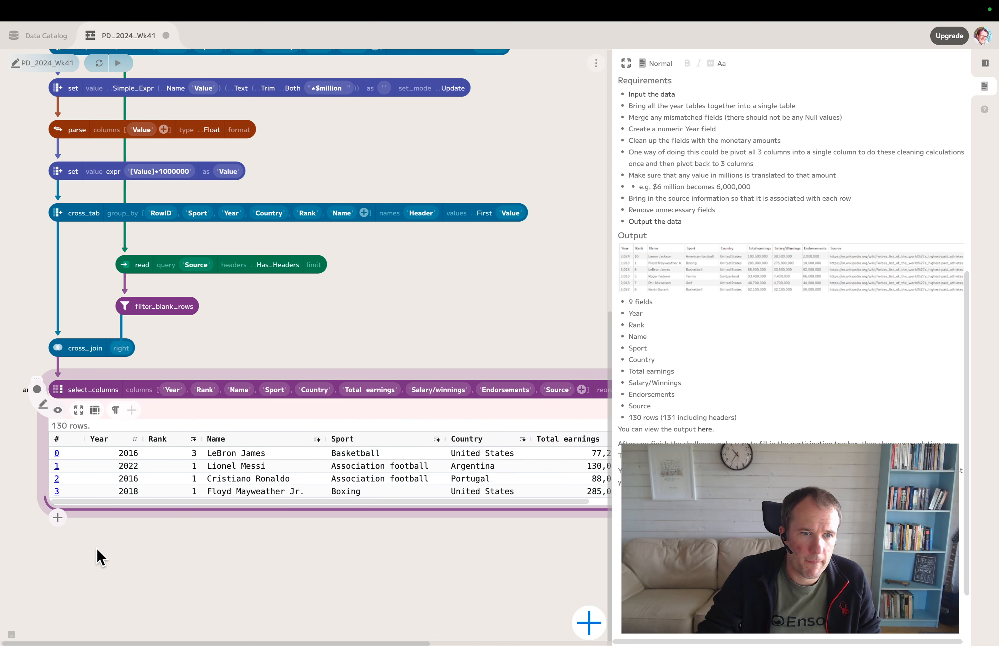
Step: Add a sort component after select_columns
{"action": "left_click", "coordinate": [58, 517]}
{"action": "type", "text": "re"}
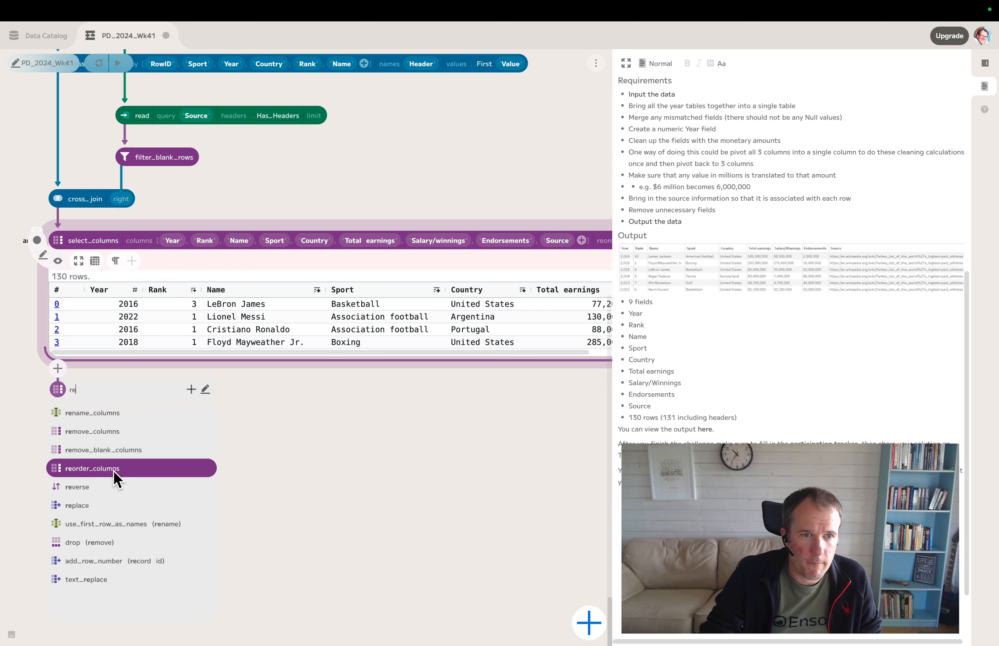
{"action": "key", "text": "BackSpace"}
{"action": "key", "text": "BackSpace"}
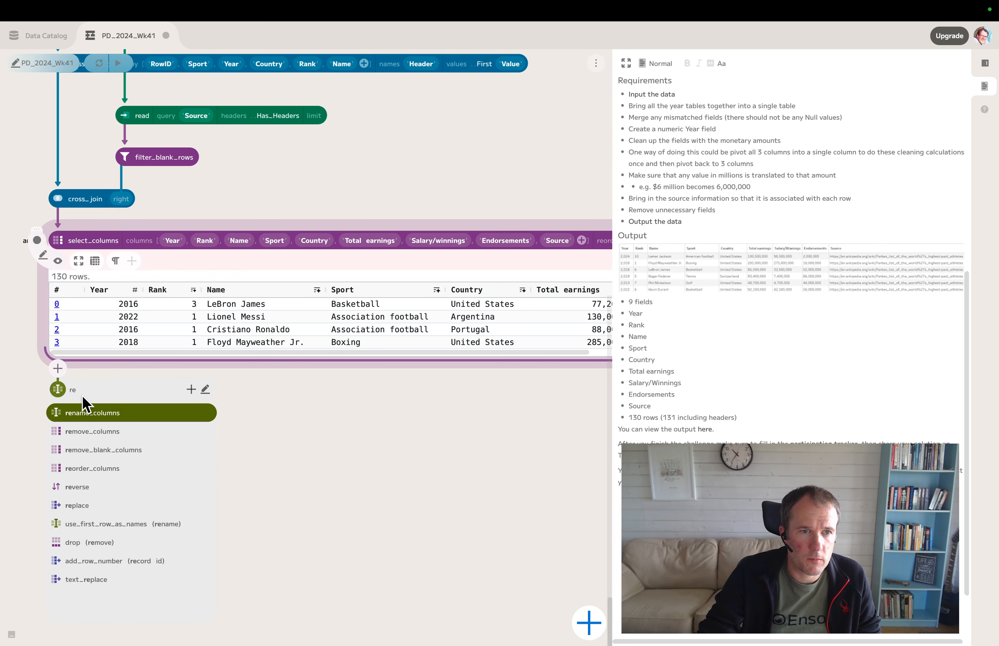
{"action": "type", "text": "sort"}
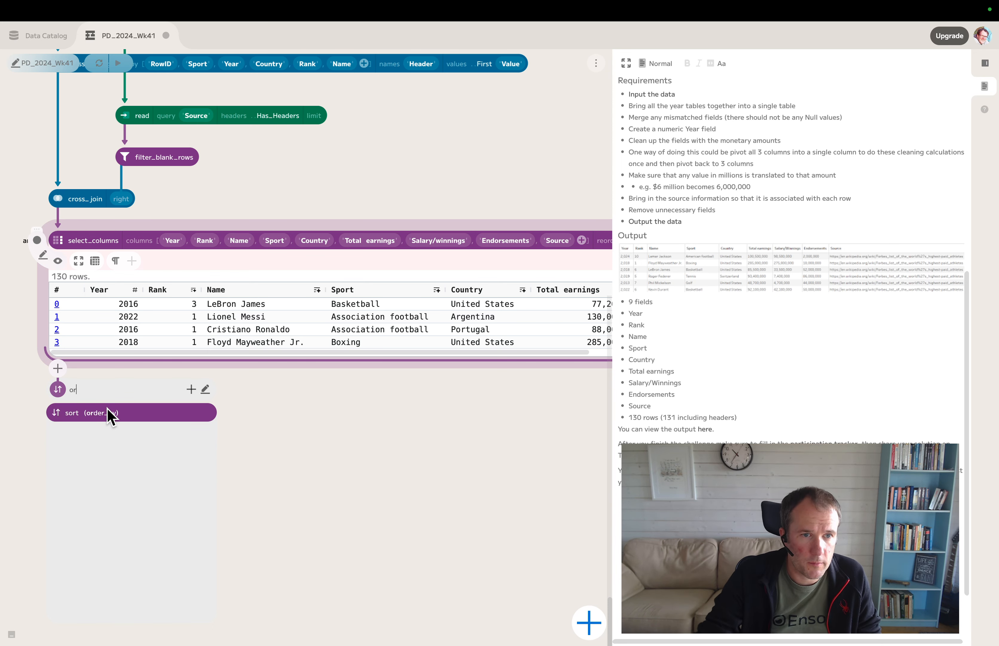
{"action": "left_click", "coordinate": [109, 419]}
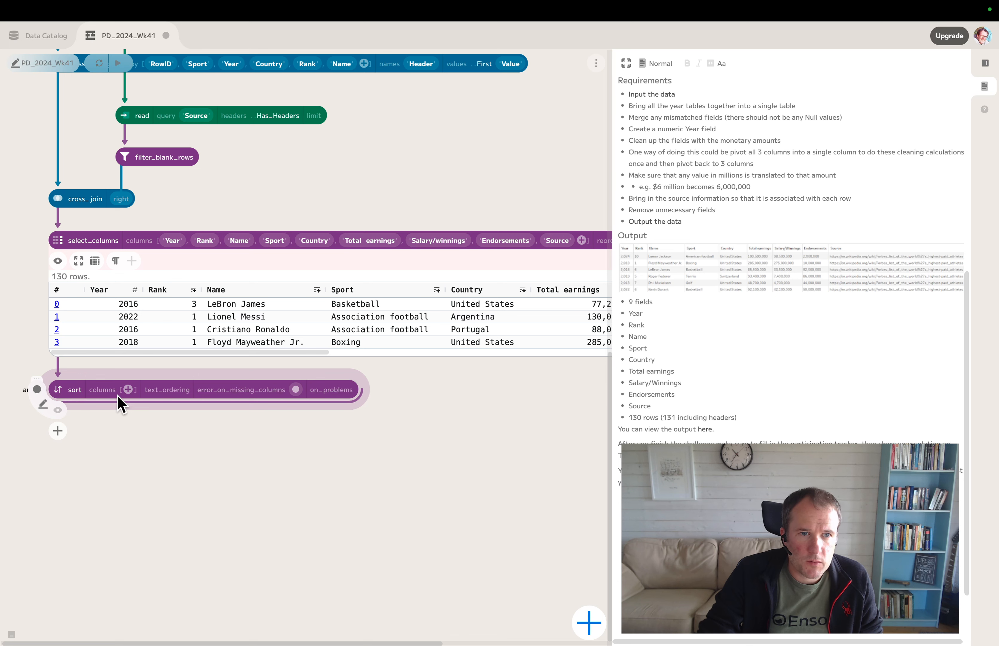
Step: Set Year as the first sort column with Descending direction
{"action": "left_click", "coordinate": [128, 390]}
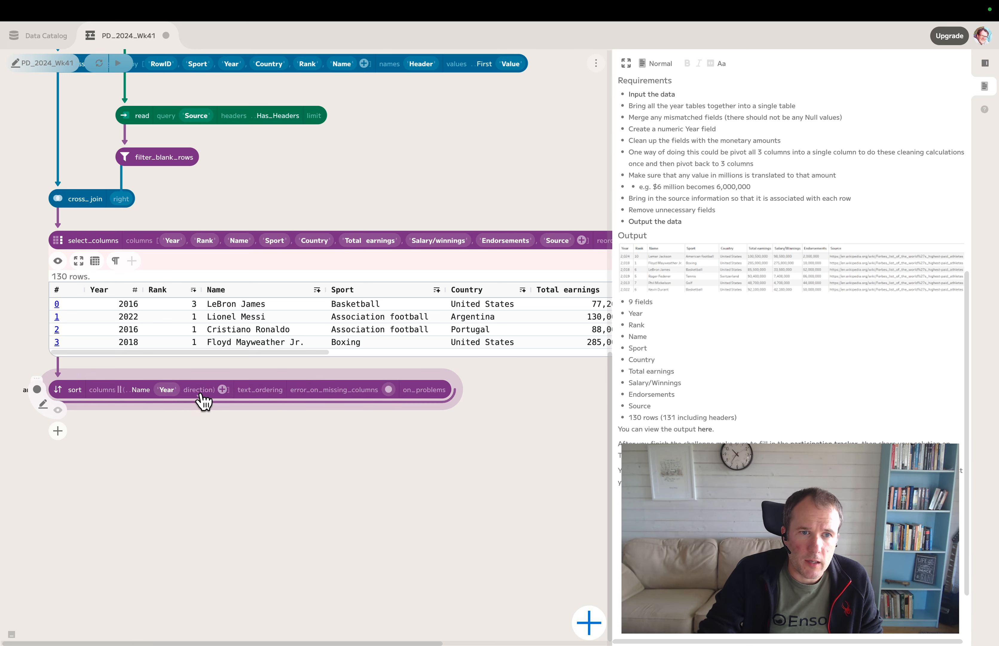
{"action": "left_click", "coordinate": [204, 397]}
{"action": "left_click", "coordinate": [212, 423]}
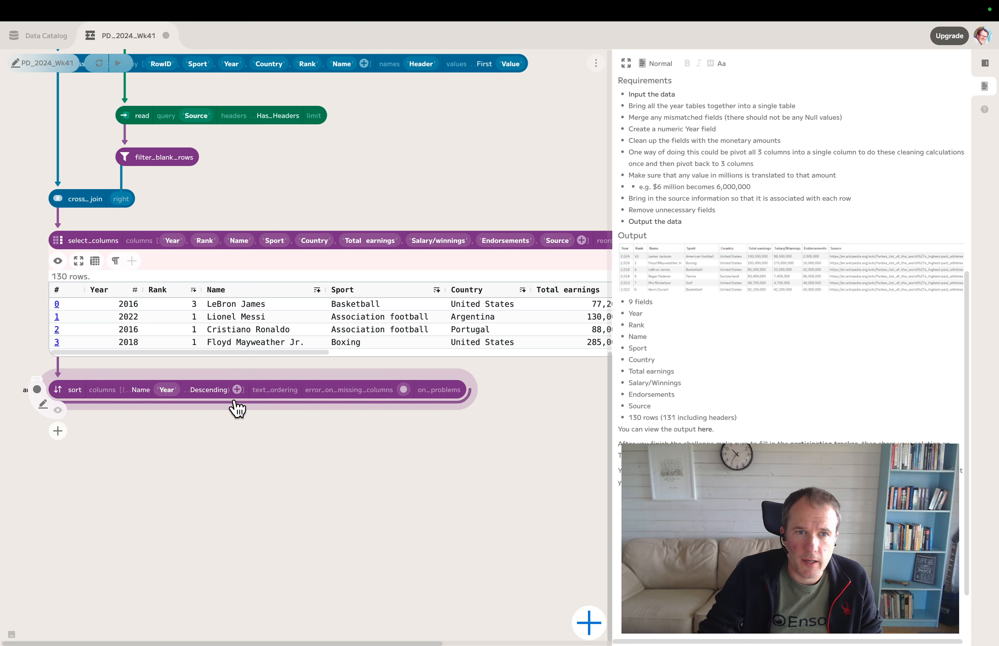
{"action": "left_click", "coordinate": [262, 394]}
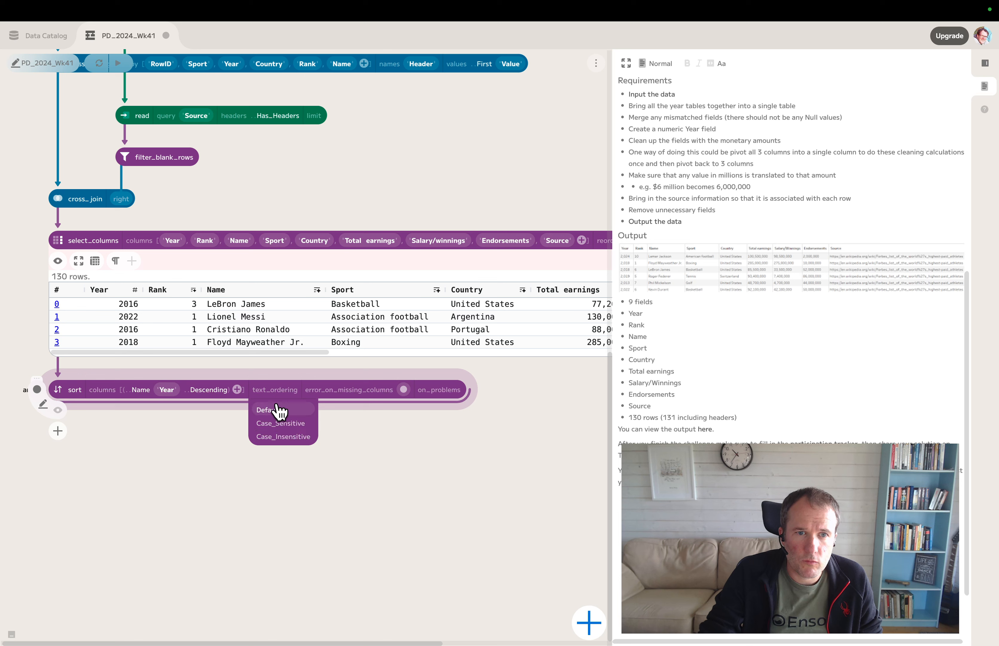
{"action": "left_click", "coordinate": [220, 452]}
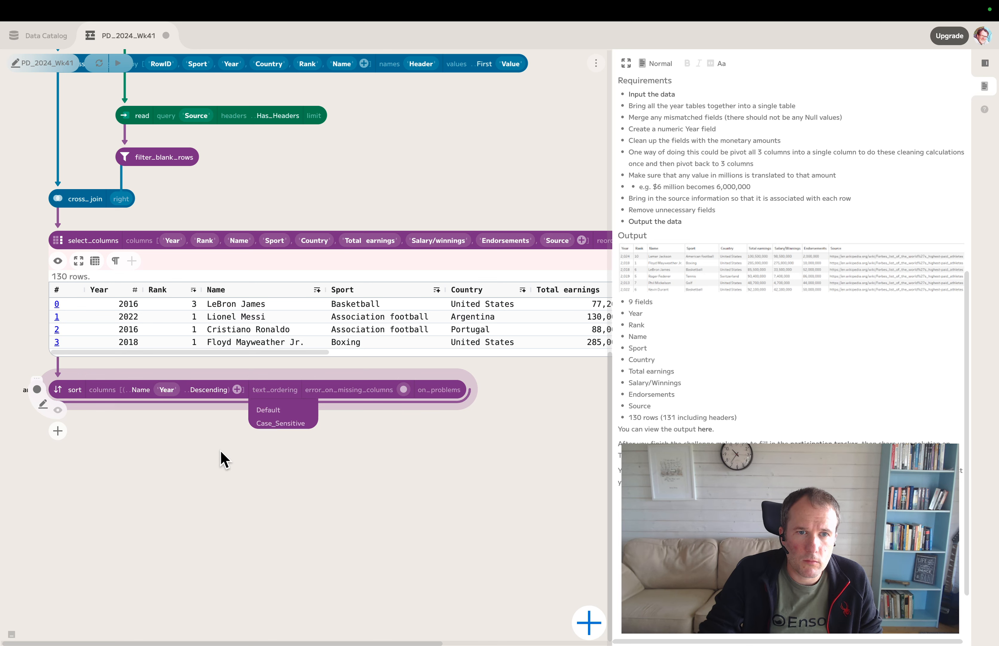
Step: Add Rank as the second sort column after Year
{"action": "left_click", "coordinate": [237, 390]}
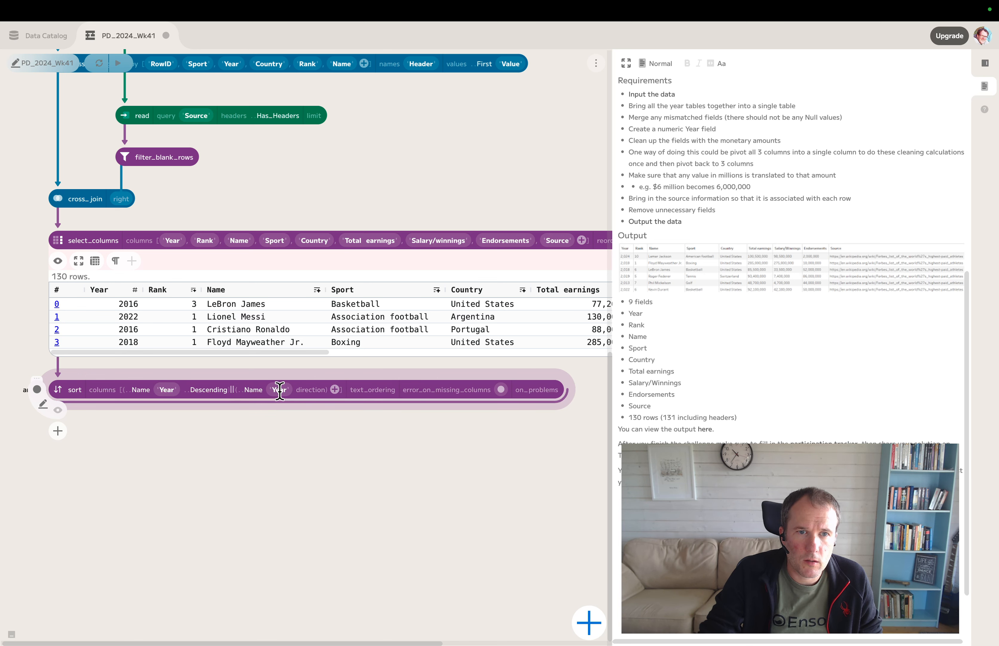
{"action": "left_click", "coordinate": [256, 395]}
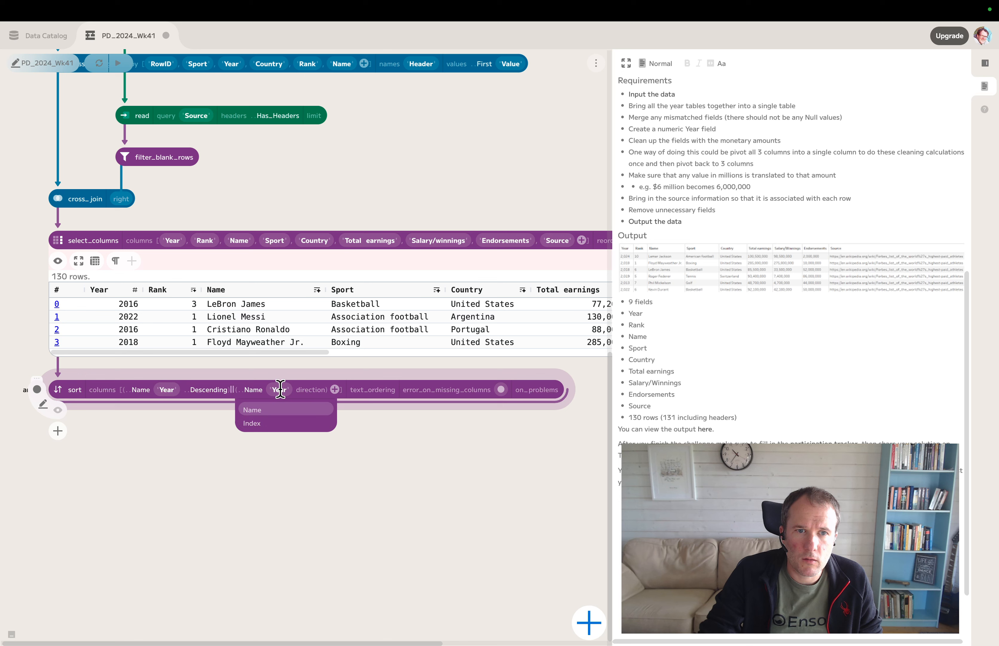
{"action": "left_click", "coordinate": [300, 474]}
{"action": "left_click", "coordinate": [279, 389]}
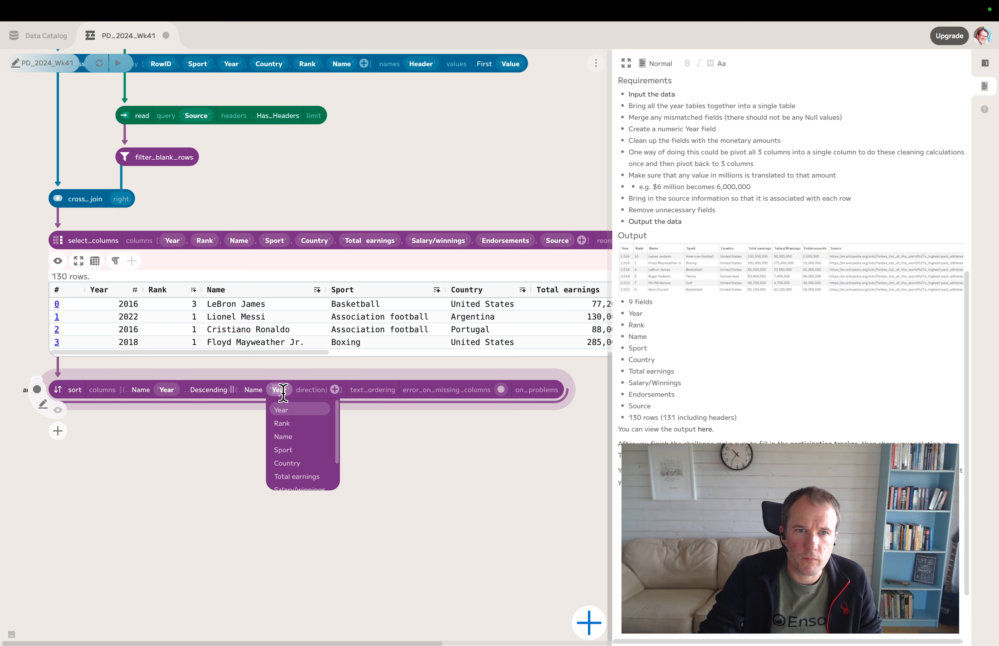
{"action": "left_click", "coordinate": [290, 423]}
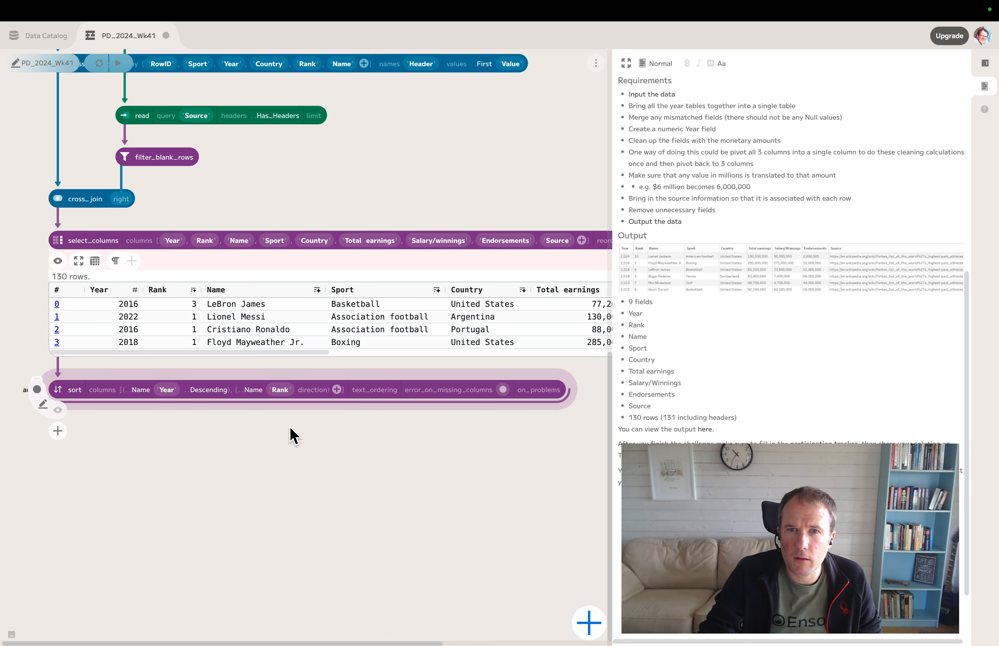
Step: Open the sort component's table preview and set the Rank sort direction to Descending
{"action": "left_click", "coordinate": [61, 410]}
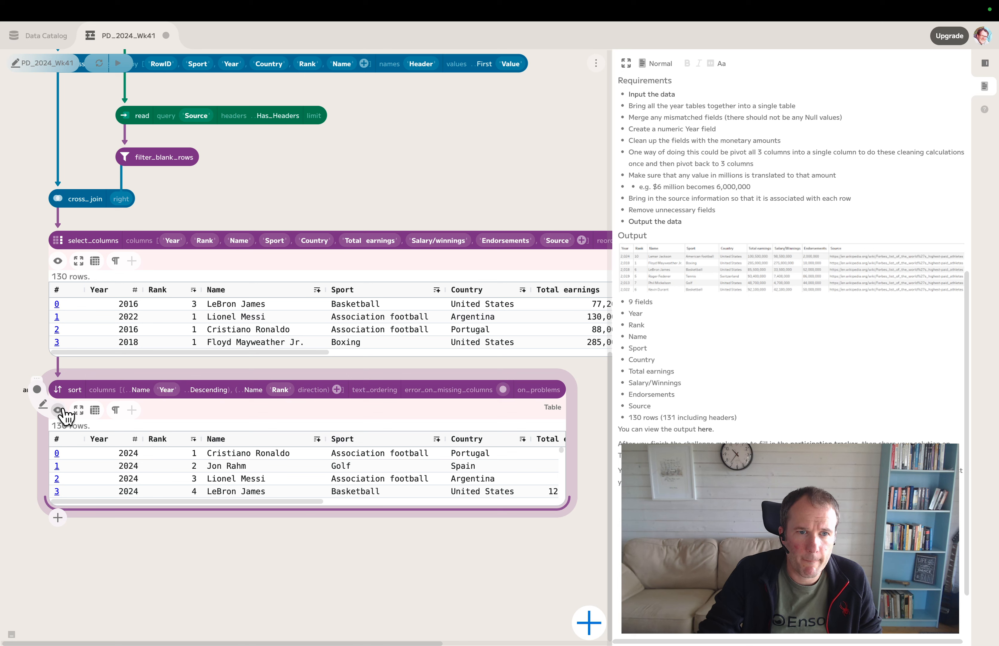
{"action": "left_click", "coordinate": [311, 391]}
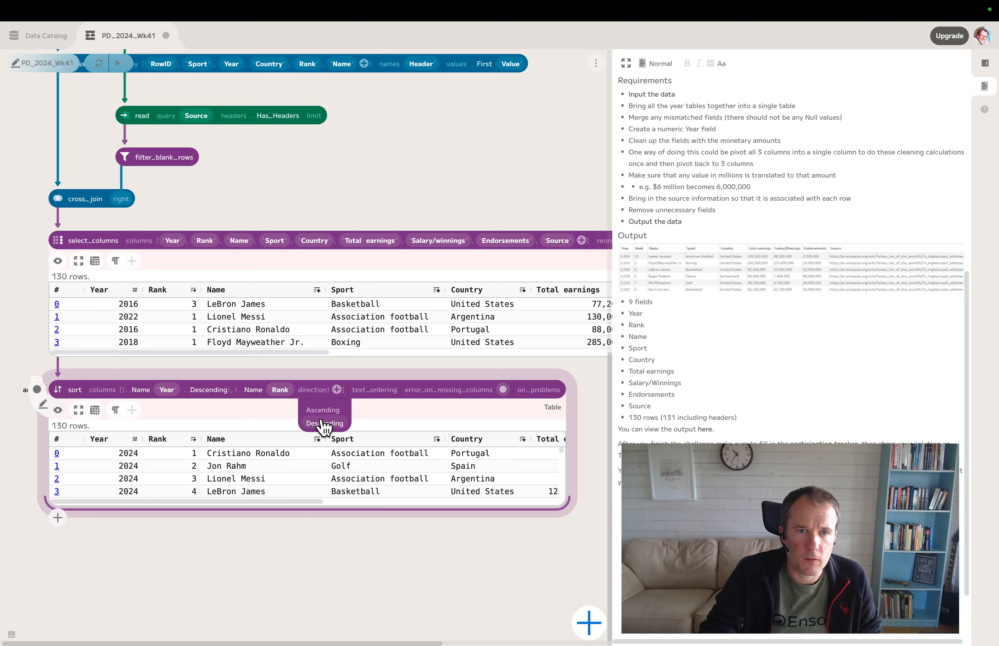
{"action": "left_click", "coordinate": [324, 423]}
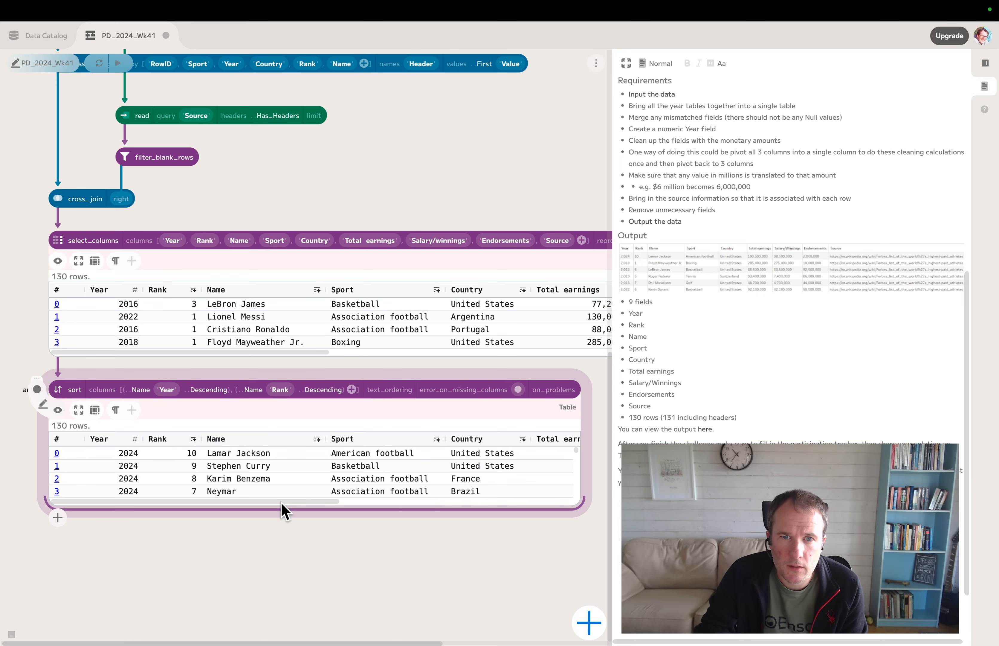
{"action": "left_click_drag", "start_coordinate": [283, 509], "coordinate": [261, 510]}
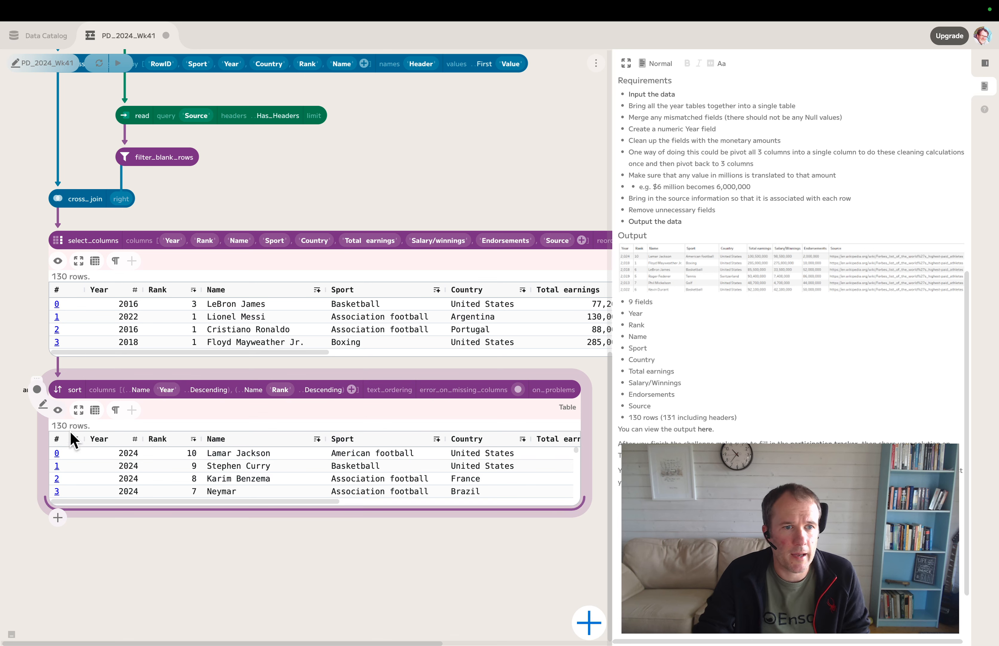
Step: Hide the select_columns preview and move the sort component up directly beneath select_columns
{"action": "left_click", "coordinate": [58, 261]}
{"action": "left_click_drag", "start_coordinate": [201, 401], "coordinate": [195, 283]}
{"action": "scroll", "coordinate": [789, 302], "scroll_direction": "up", "scroll_amount": 8}
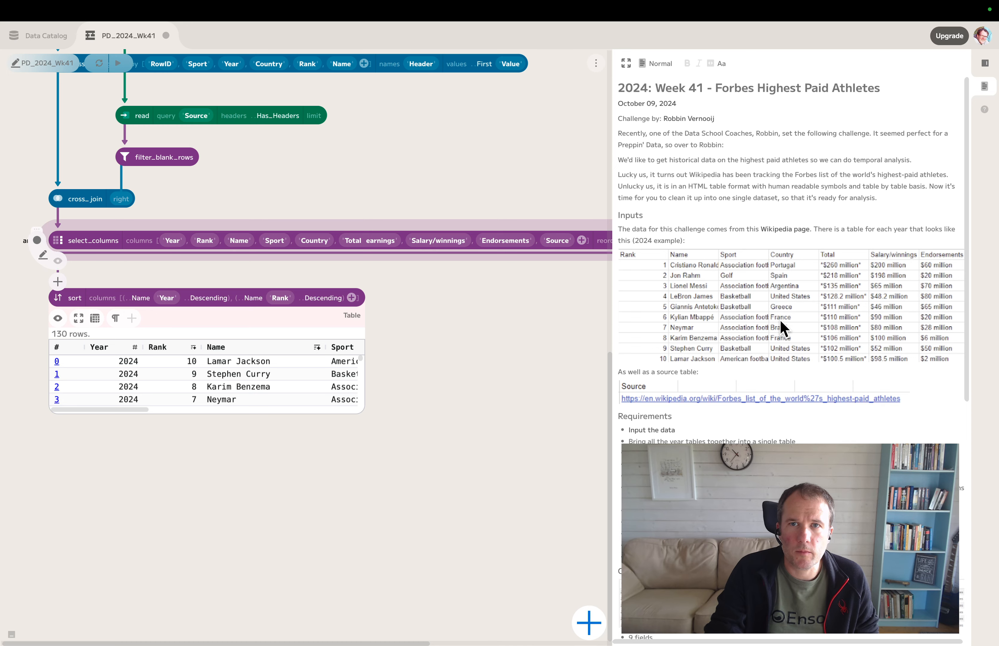
{"action": "scroll", "coordinate": [434, 330], "scroll_direction": "down", "scroll_amount": 6}
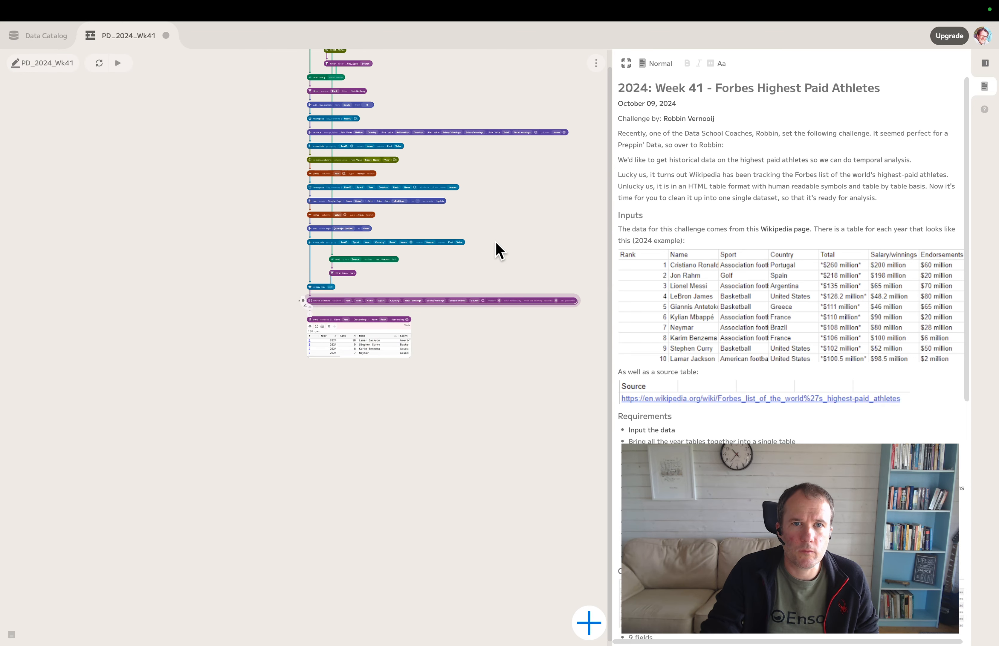
{"action": "scroll", "coordinate": [370, 338], "scroll_direction": "up", "scroll_amount": 6}
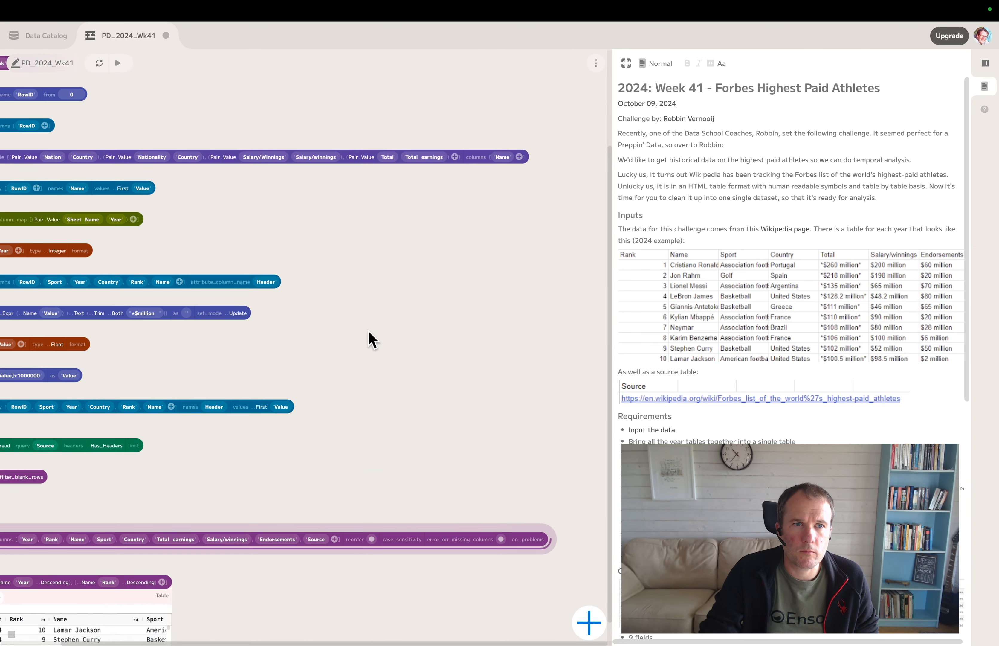
{"action": "left_click_drag", "start_coordinate": [367, 331], "coordinate": [382, 378]}
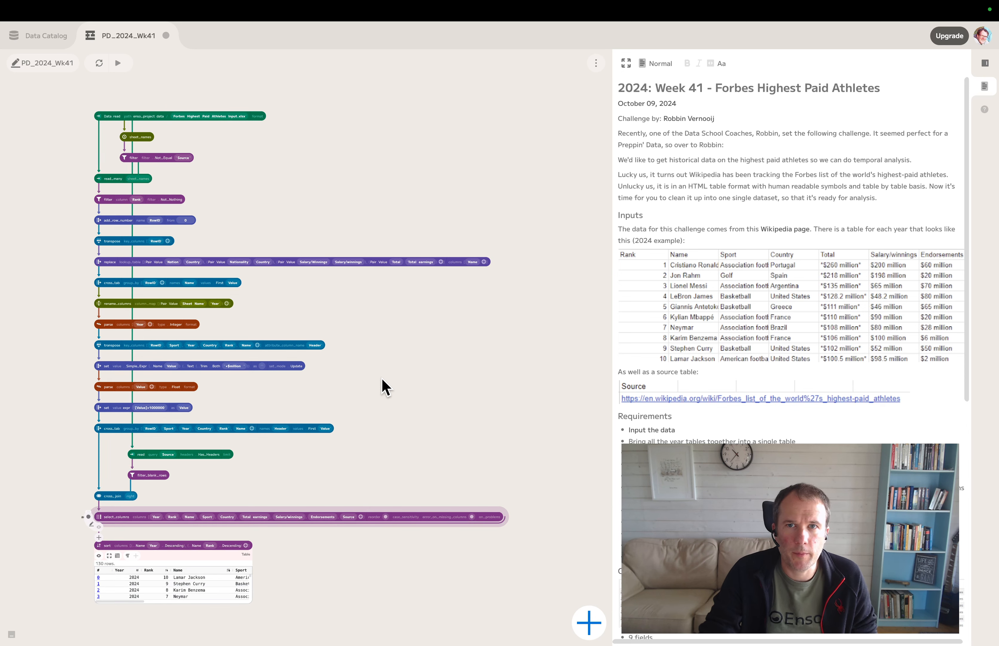